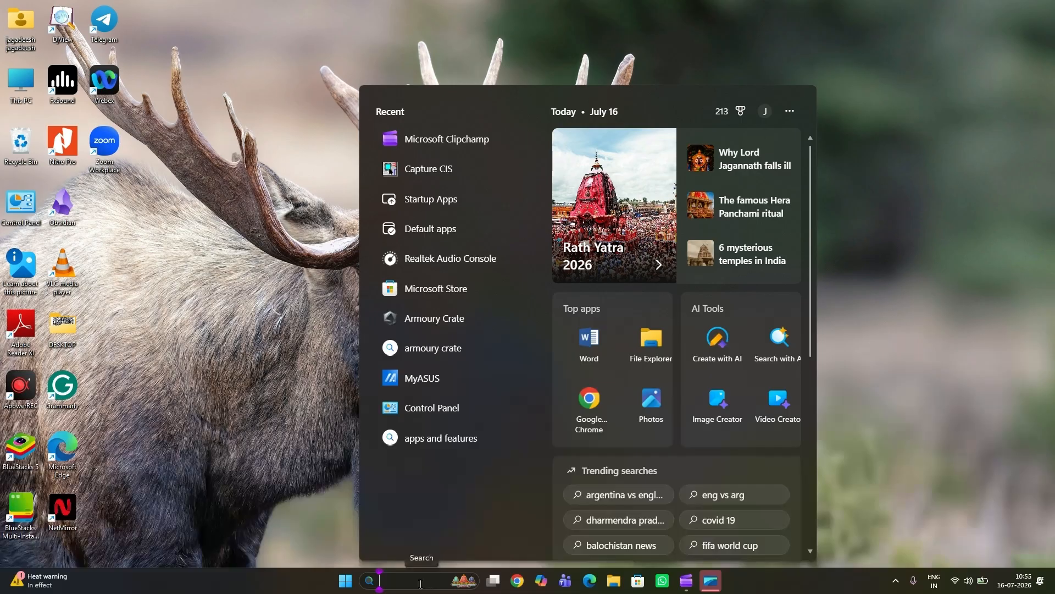
Step: Search the computer for CAPTURE and launch Capture CIS
text(CAPTURE CIS)
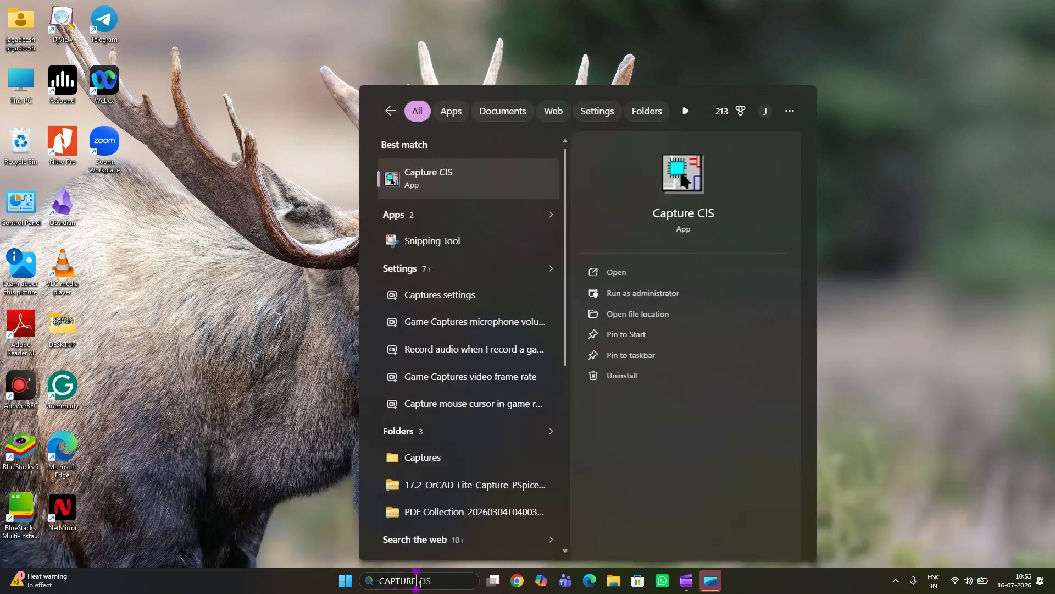
click(603, 272)
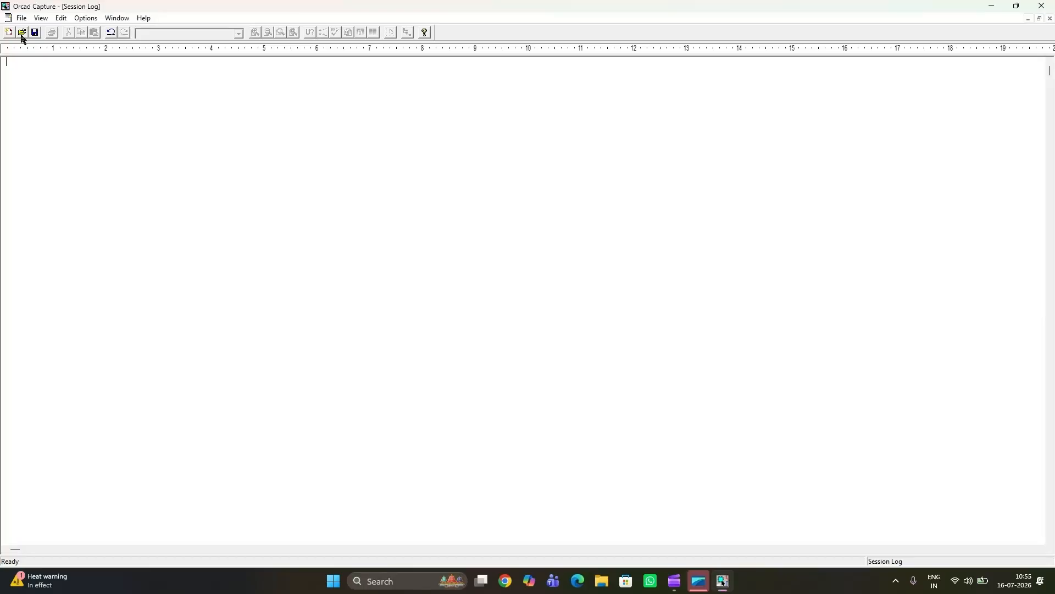
Step: Start a new project and set its location to the PSPICE folder on drive D
click(20, 18)
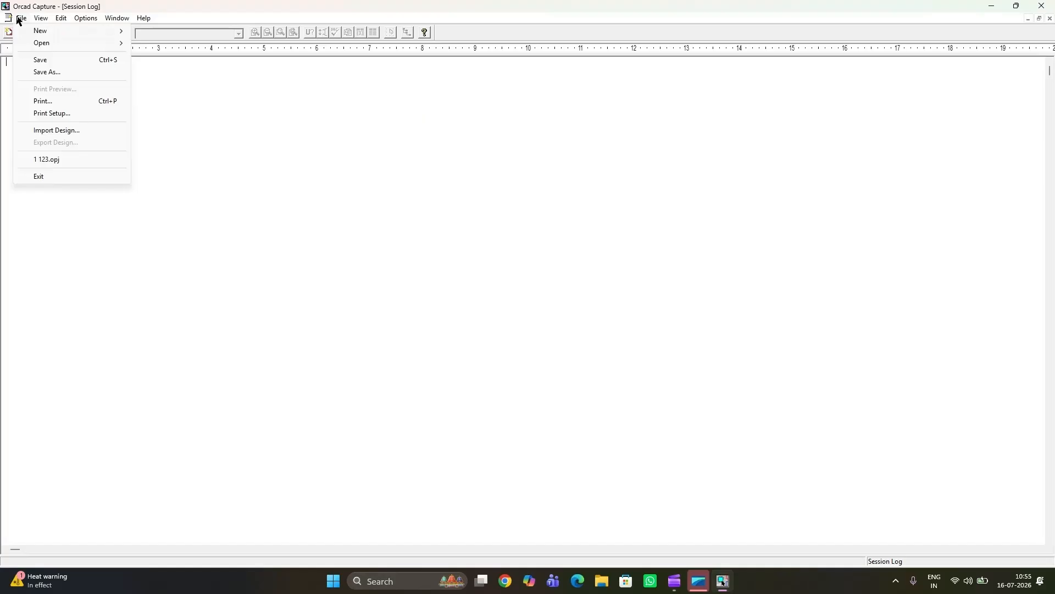
mouse_move(35, 31)
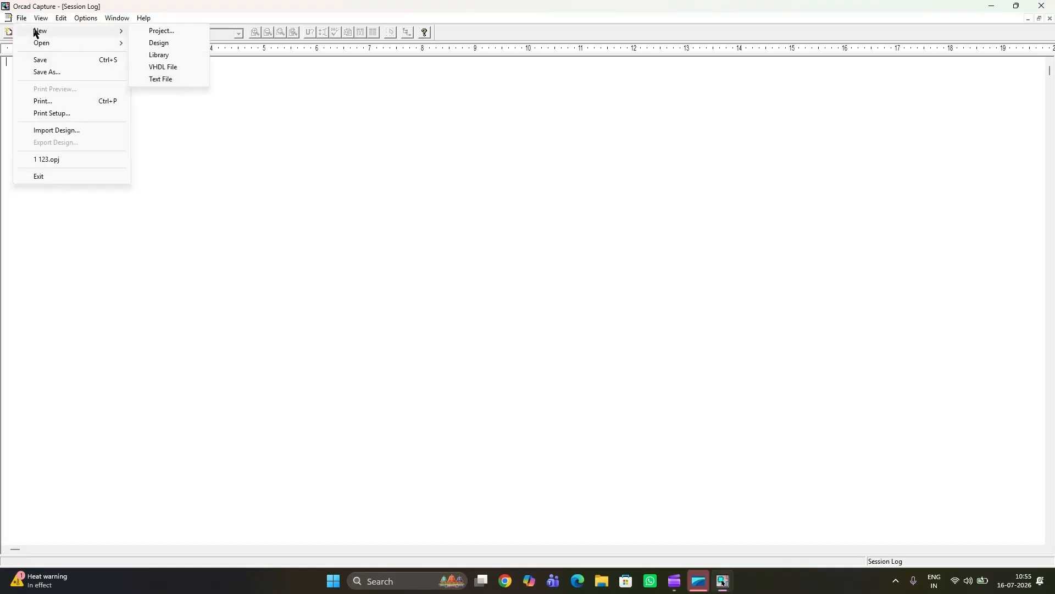
click(154, 34)
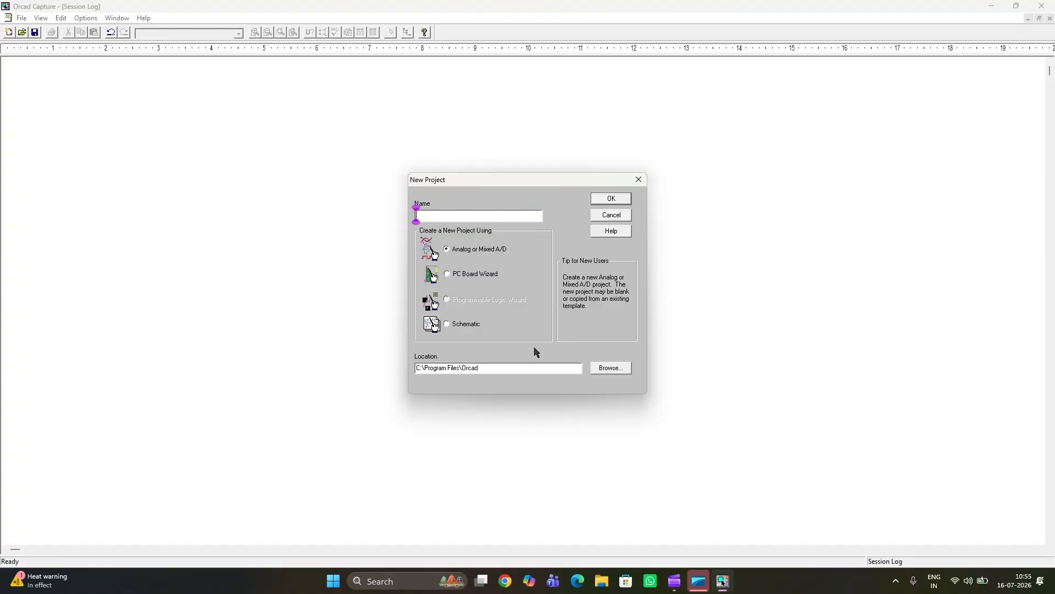
click(612, 368)
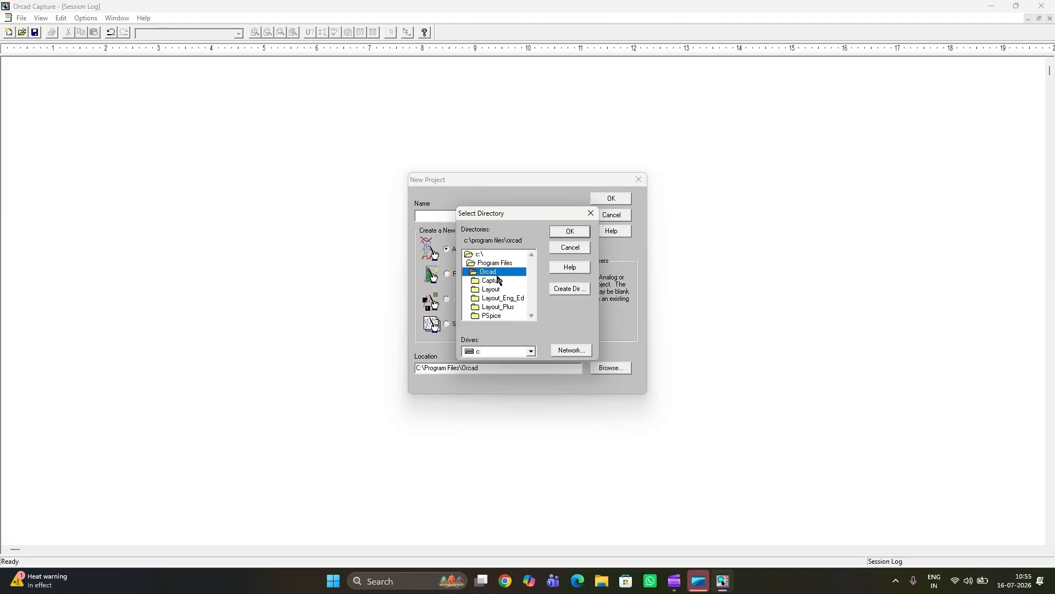
click(532, 353)
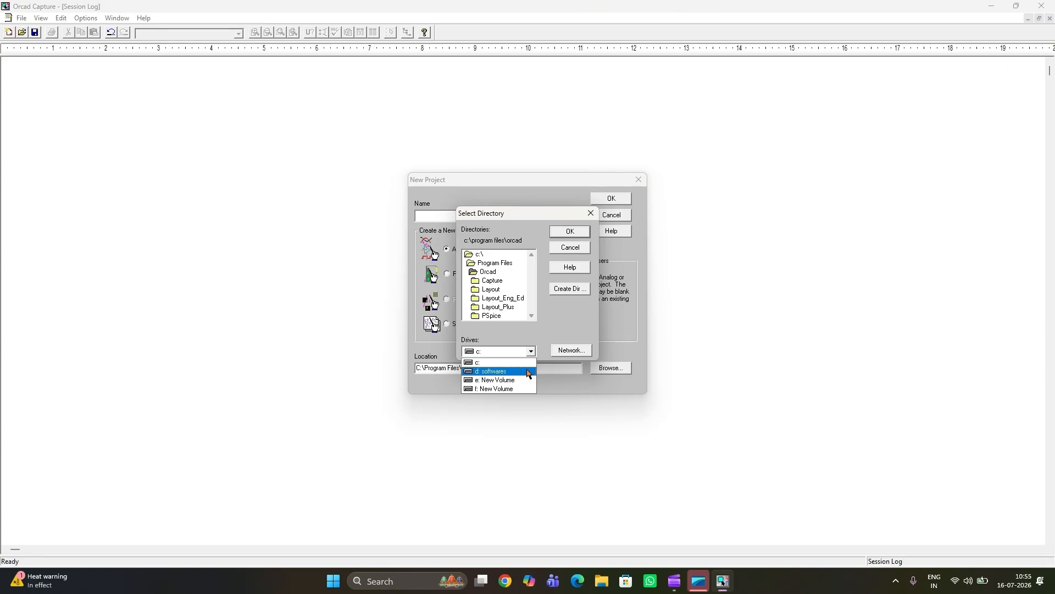
click(506, 372)
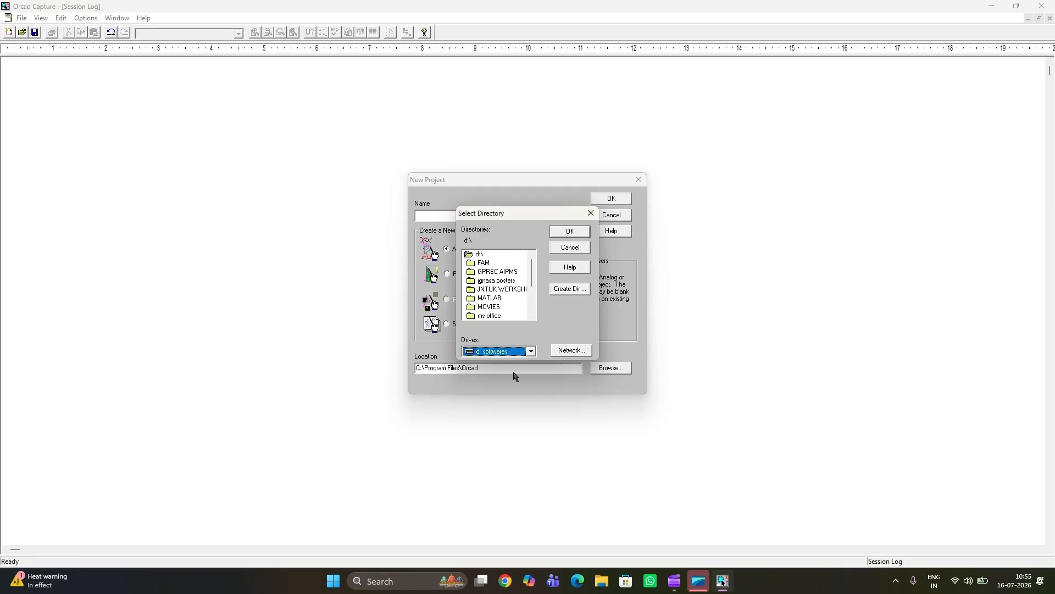
scroll(504, 285, down, 1)
scroll(503, 291, down, 1)
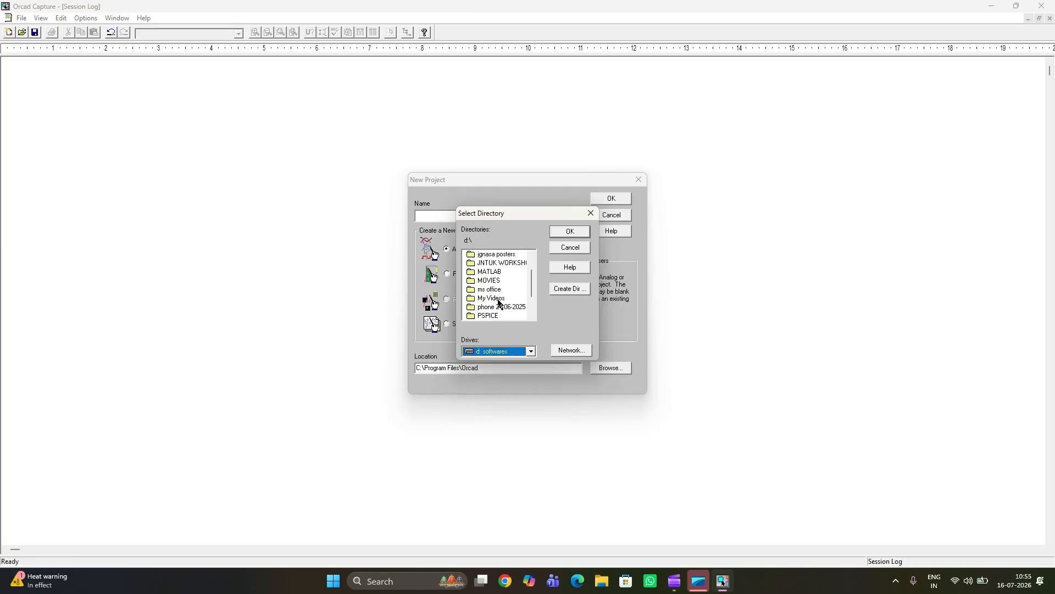
click(489, 316)
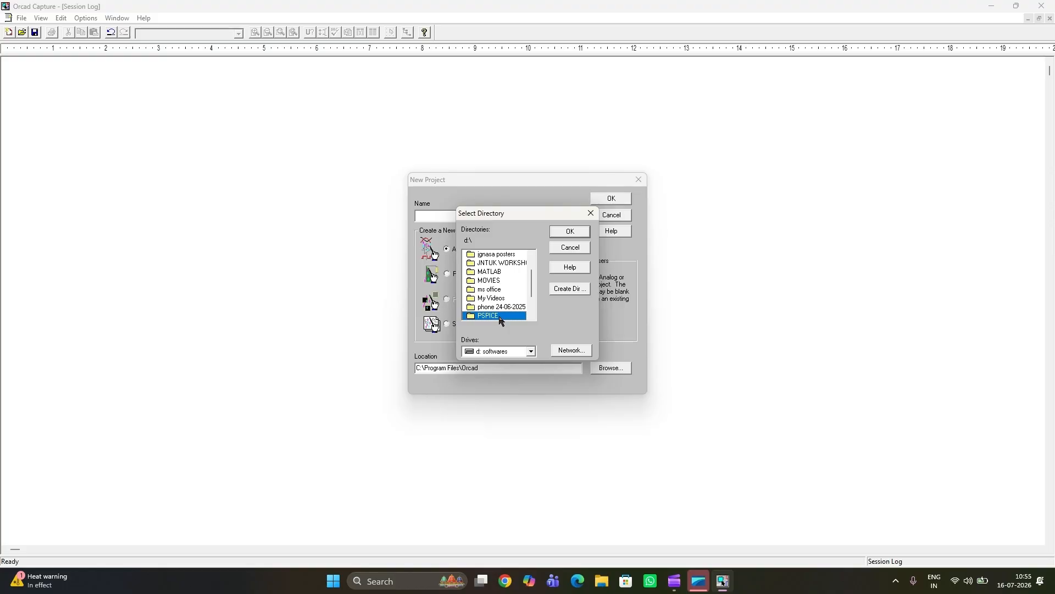
click(575, 237)
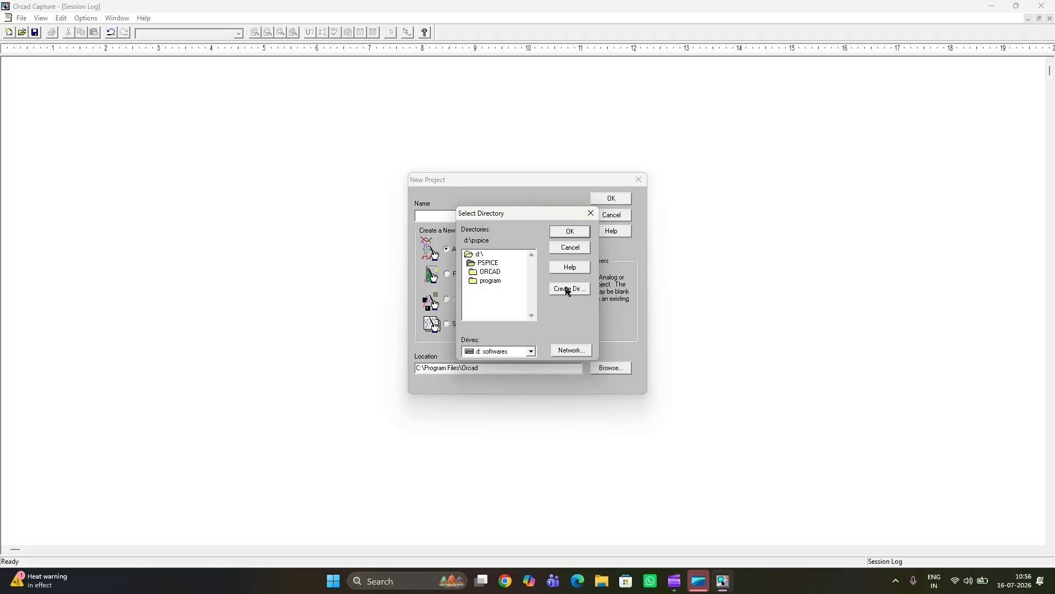
click(581, 232)
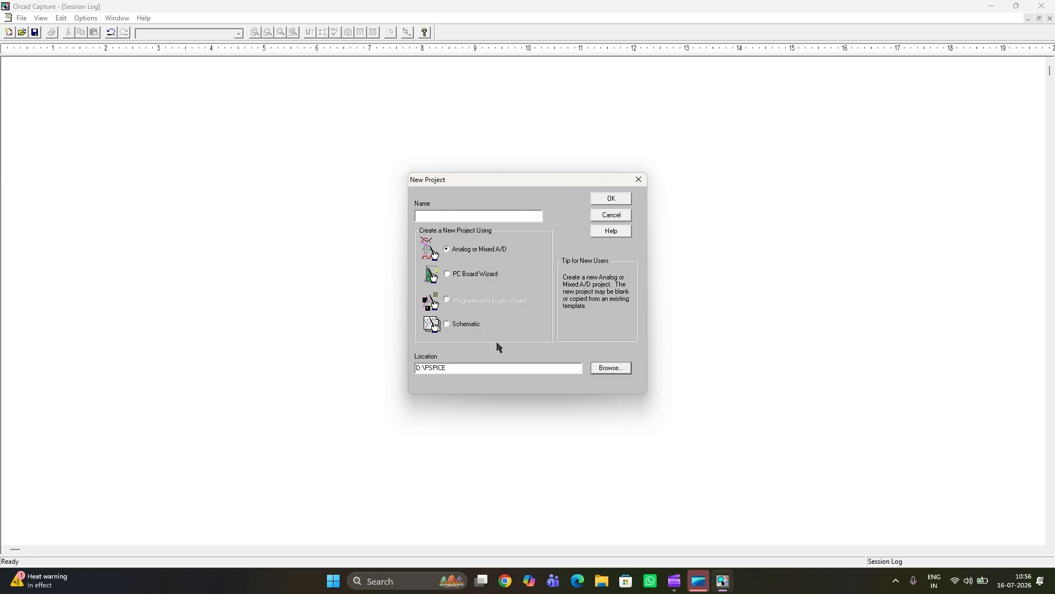
Step: Name the project MESHANALYSIS and create it as a blank Analog or Mixed A/D project
click(486, 216)
text(MESHANALYSIS)
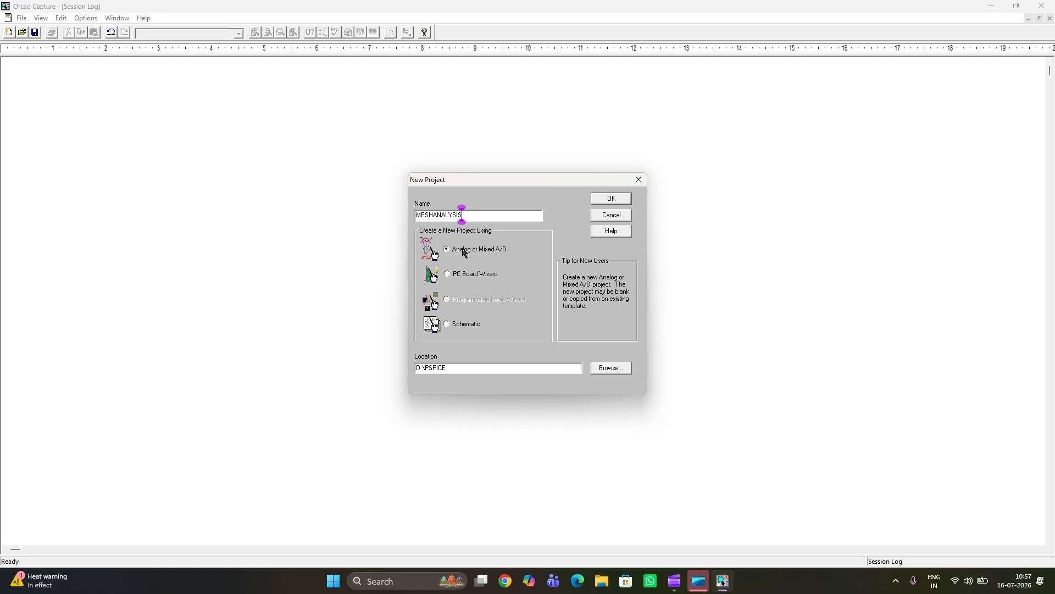
click(614, 203)
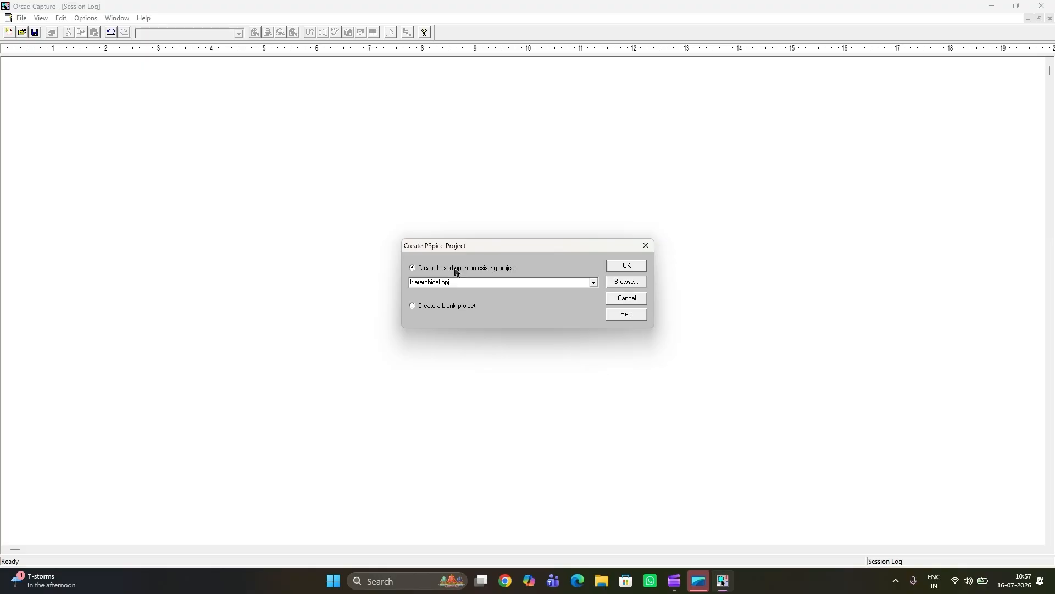
click(439, 306)
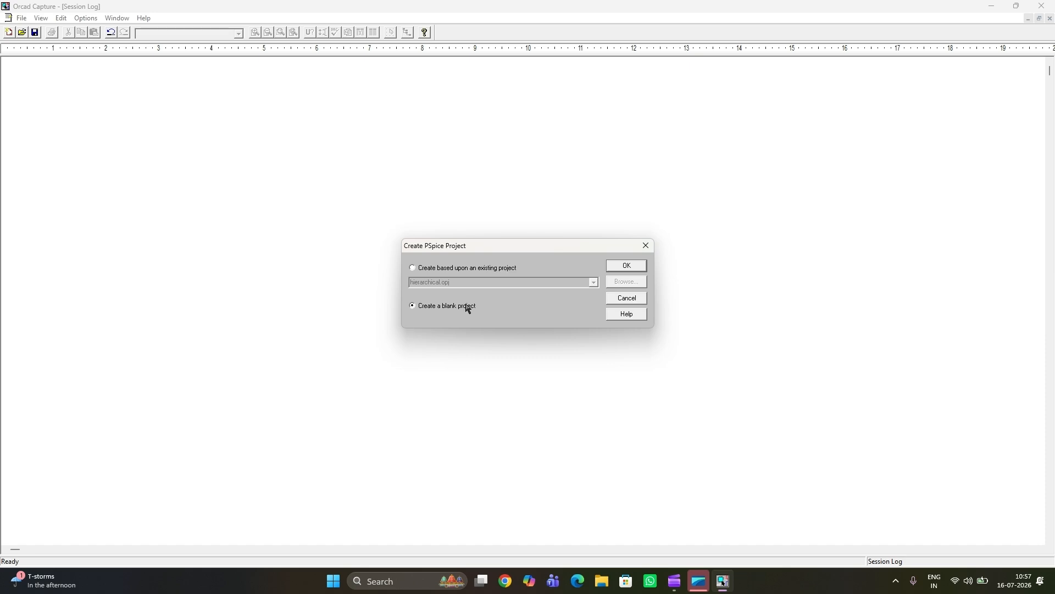
click(627, 266)
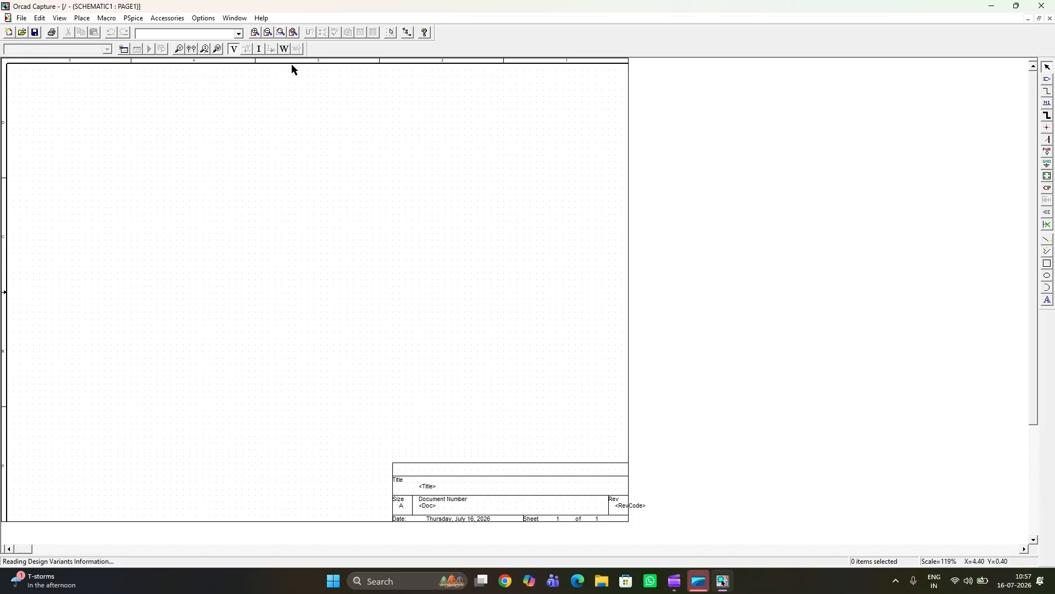
click(256, 33)
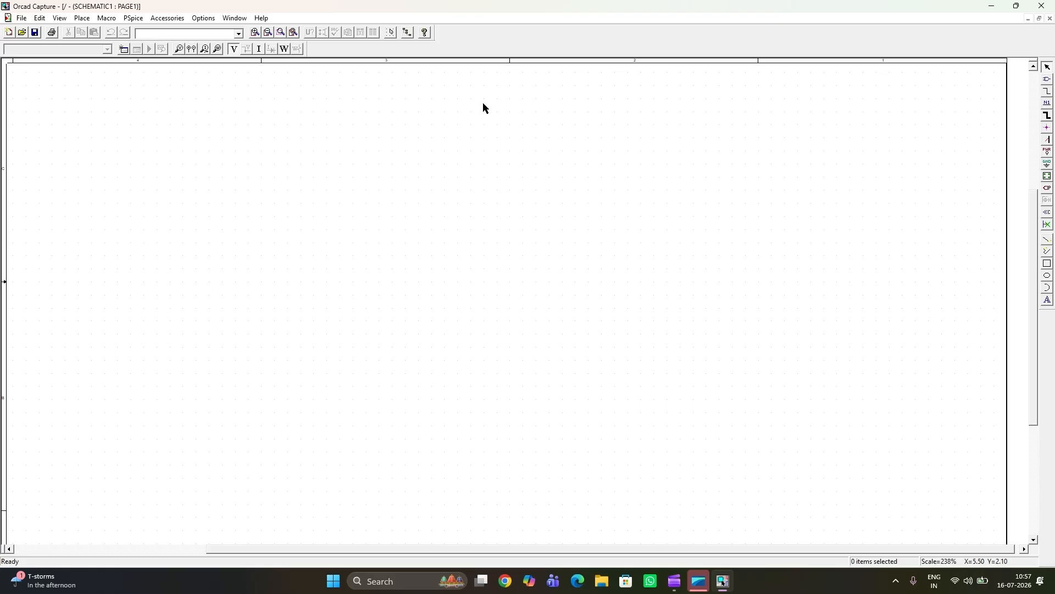
click(22, 18)
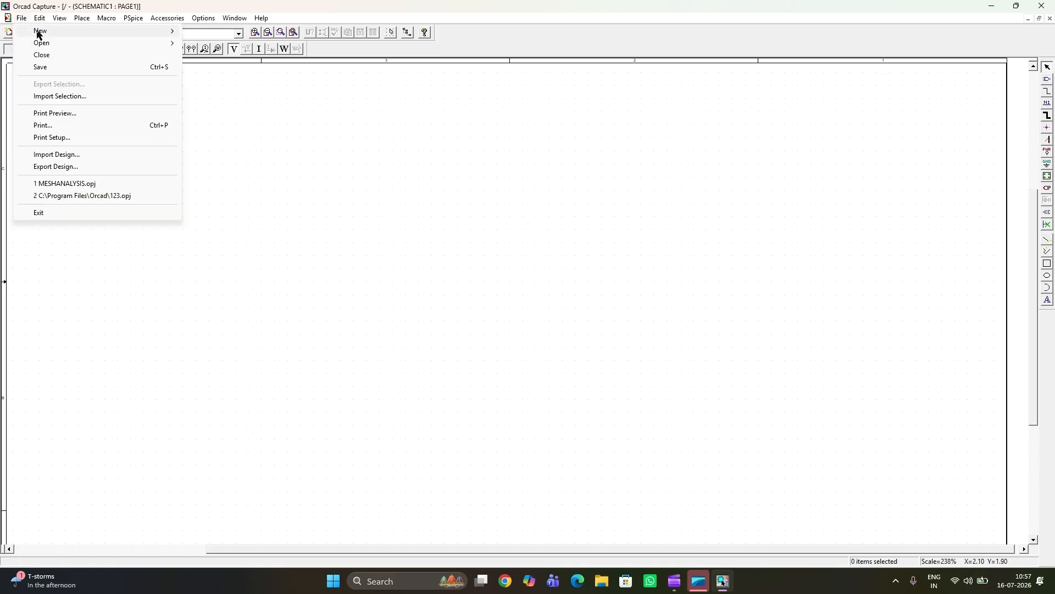
mouse_move(49, 35)
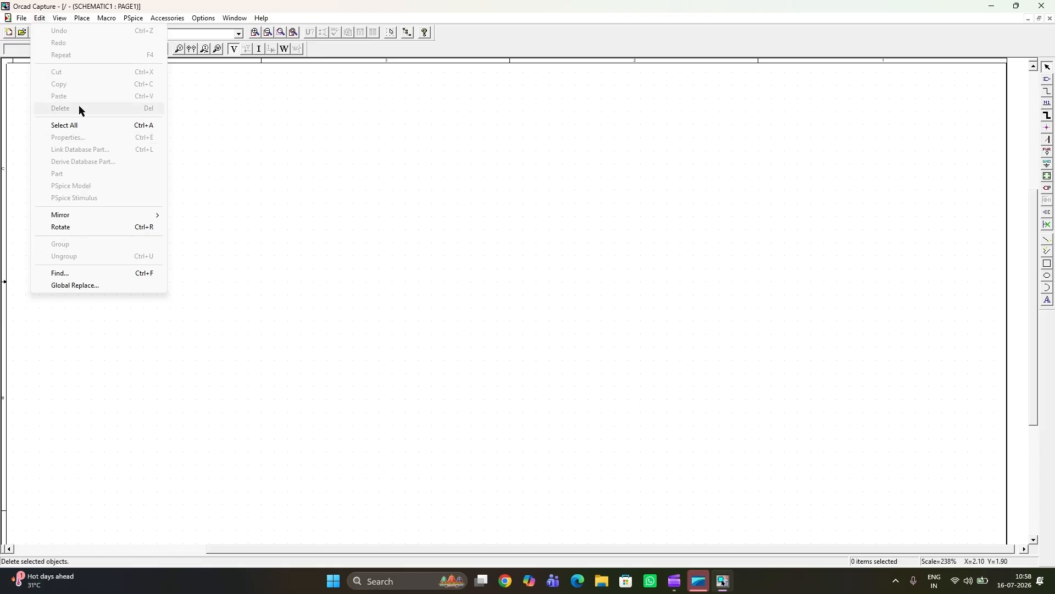
mouse_move(88, 75)
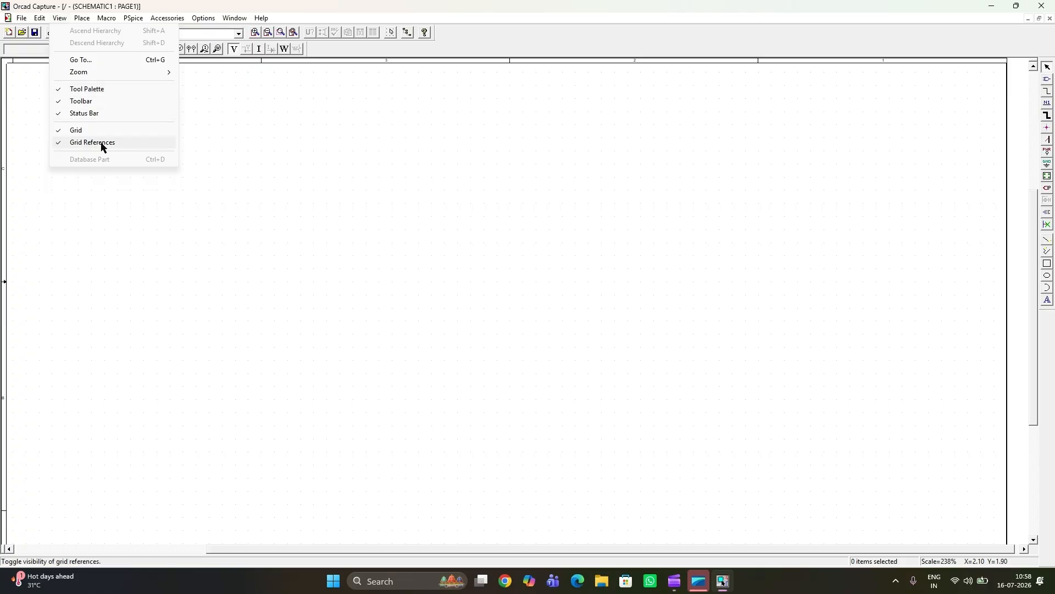
mouse_move(83, 22)
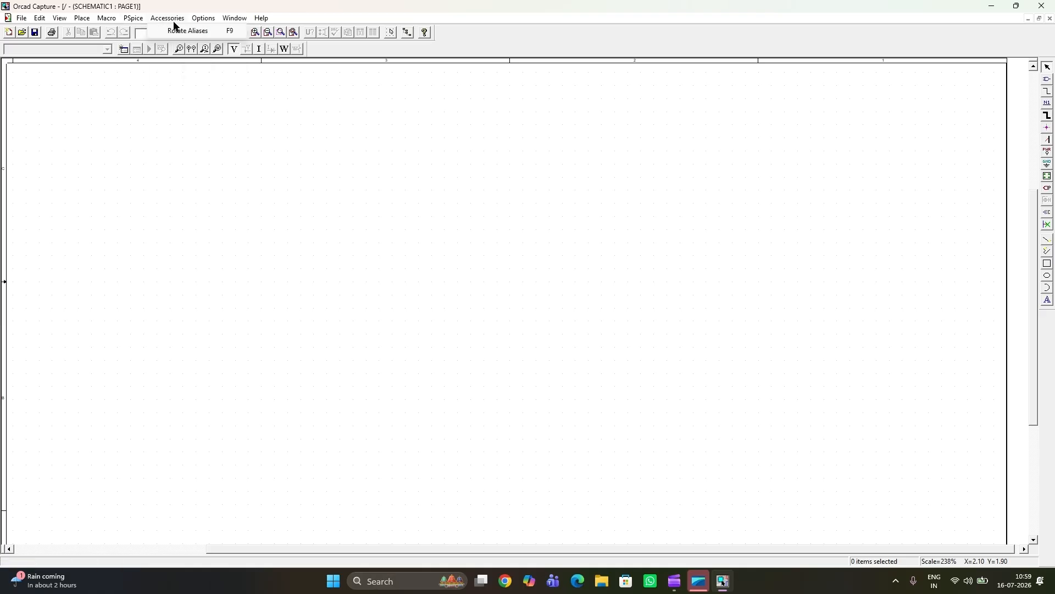
mouse_move(208, 24)
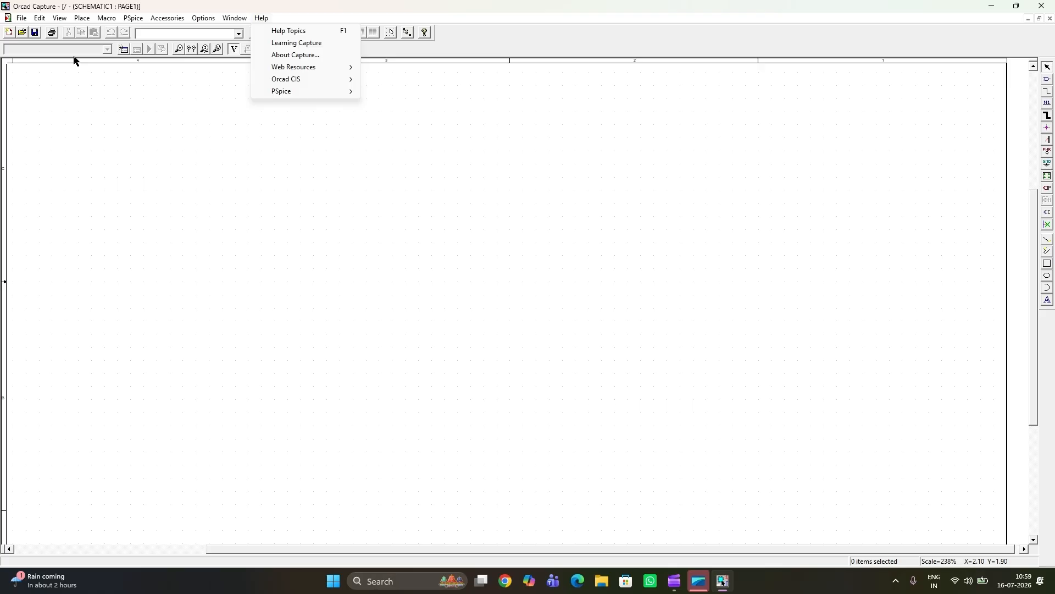
click(160, 121)
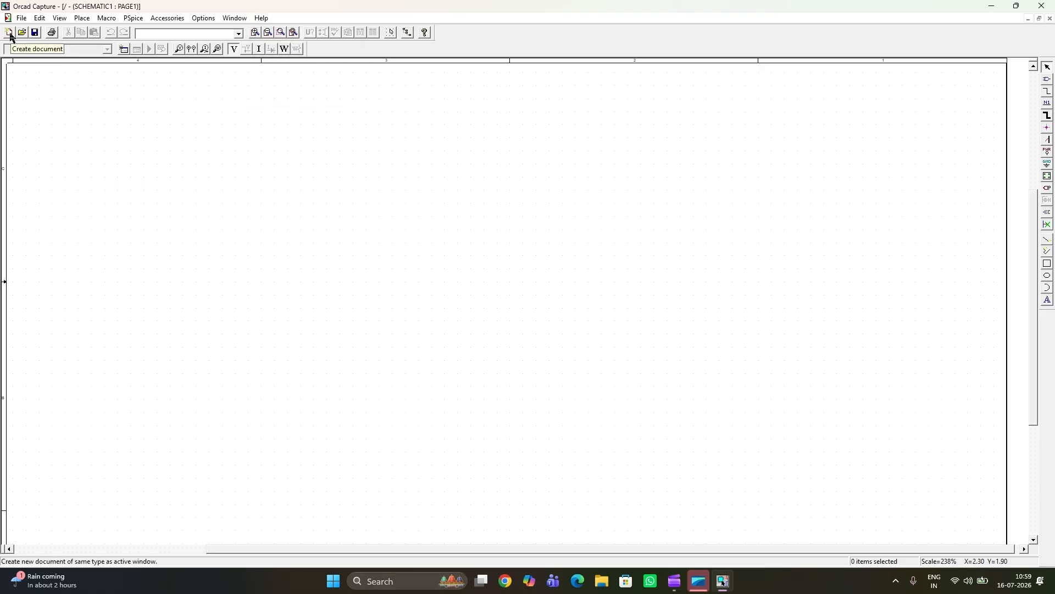
click(22, 18)
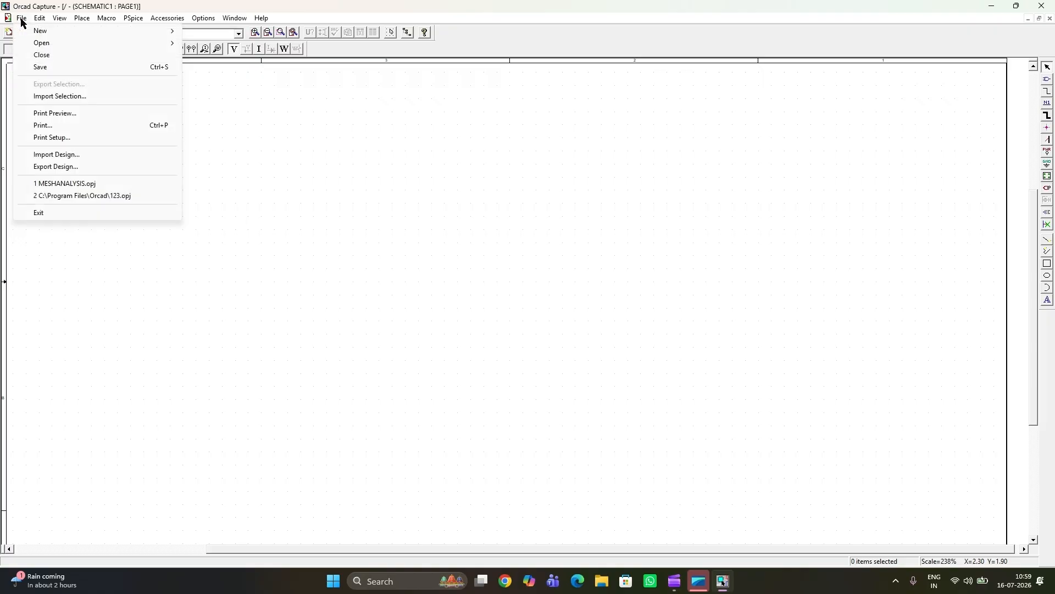
click(118, 241)
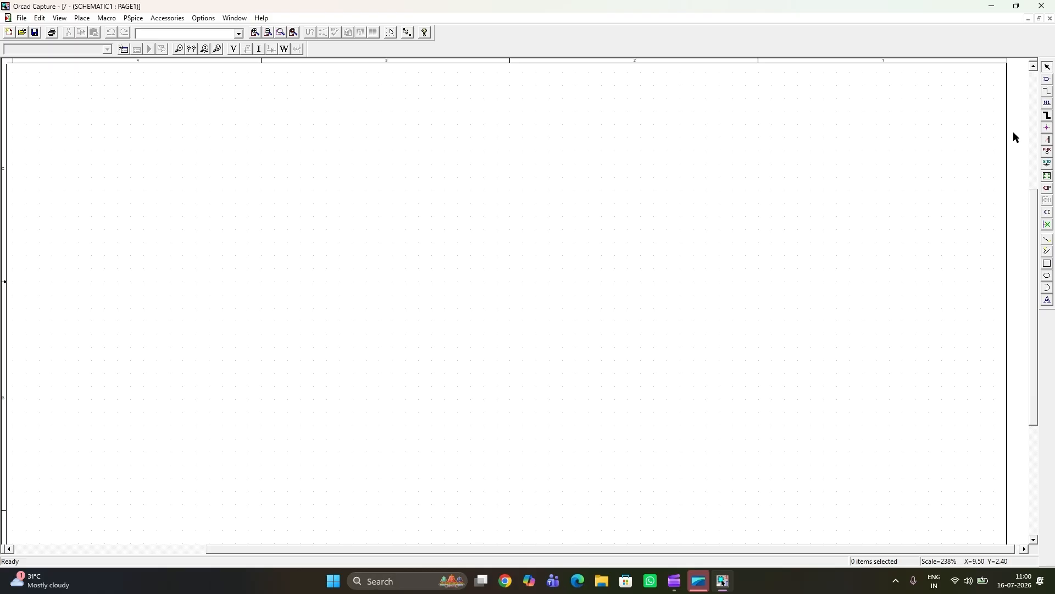
Step: Open part placement and look through the installed part libraries and the library files available to add
click(1049, 80)
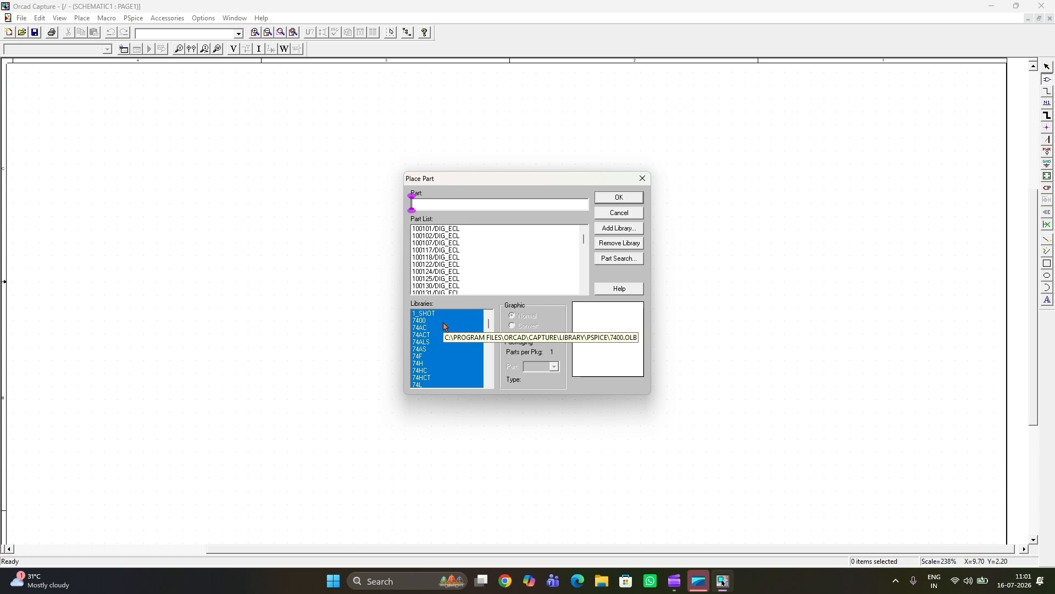
scroll(443, 329, down, 2)
scroll(443, 331, down, 5)
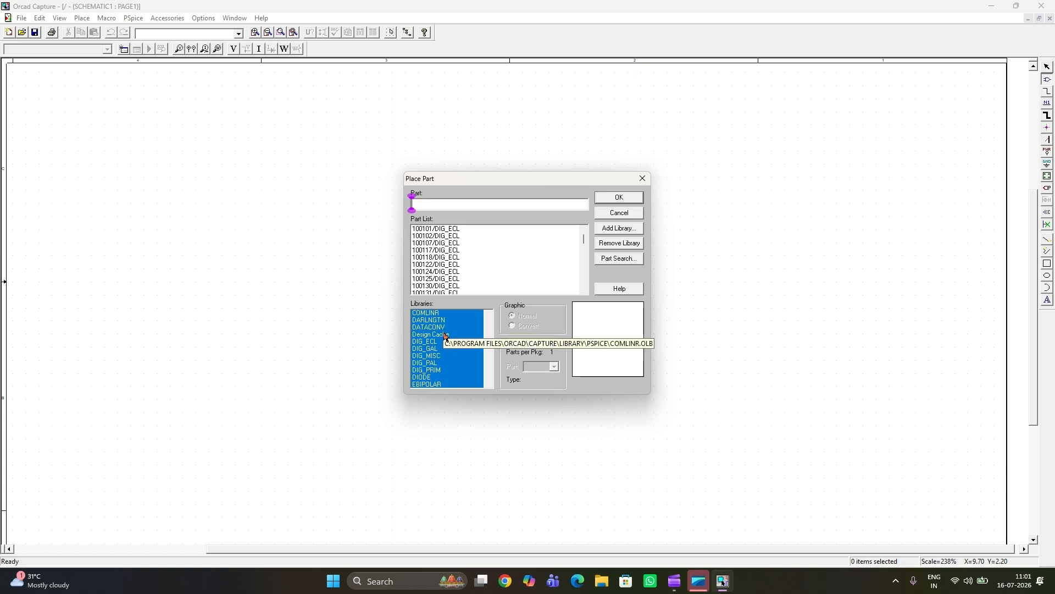
scroll(447, 343, up, 1)
scroll(445, 350, up, 5)
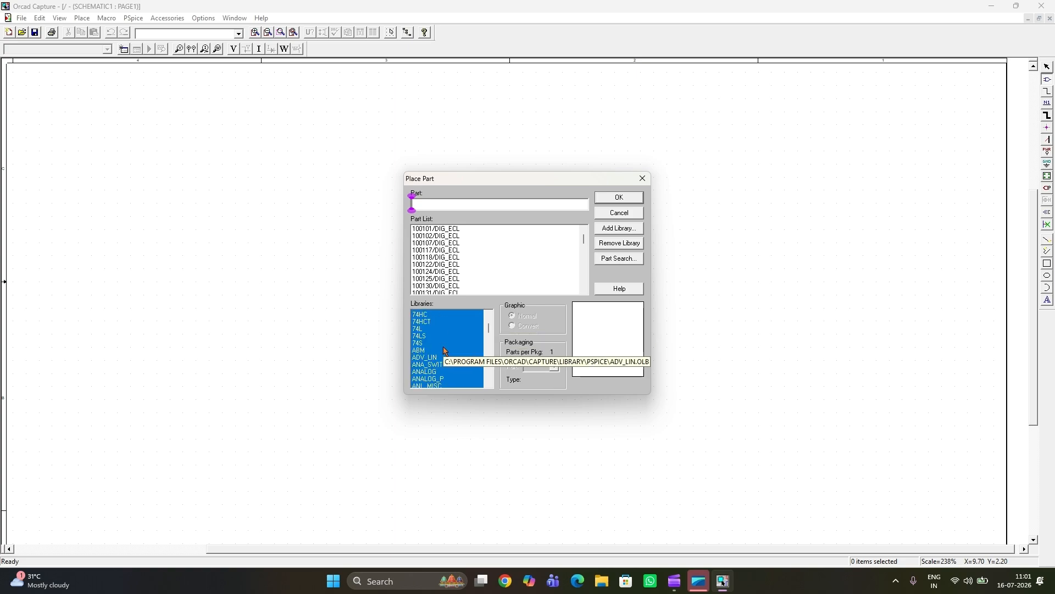
scroll(446, 350, up, 3)
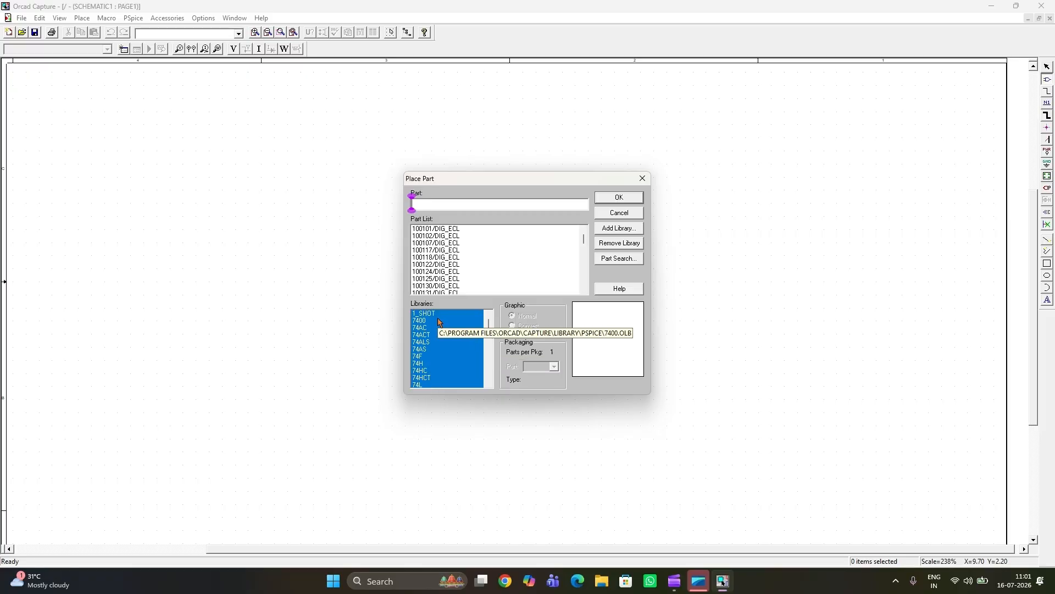
click(632, 229)
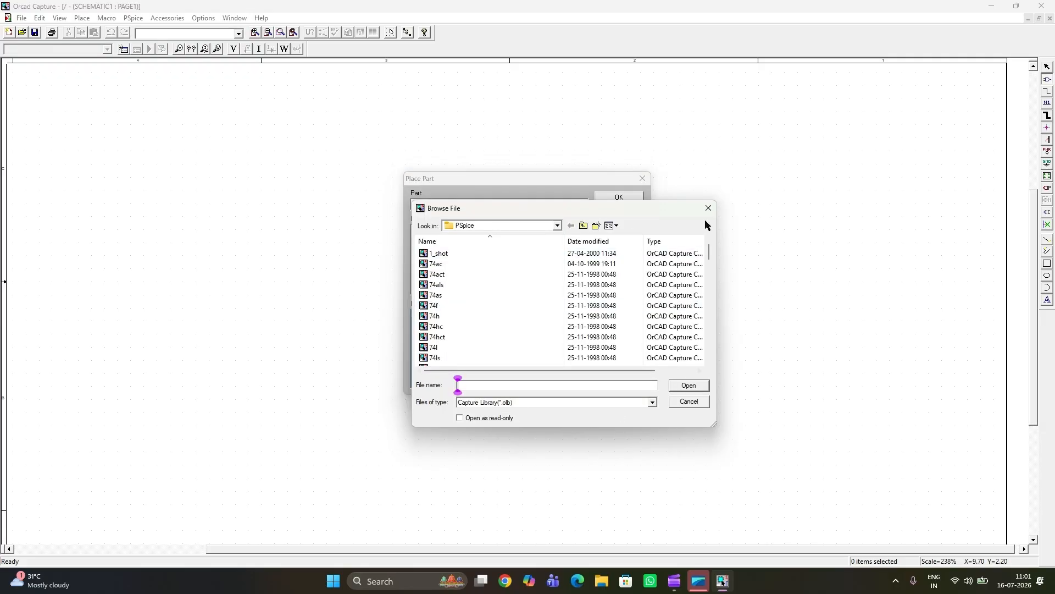
key(Escape)
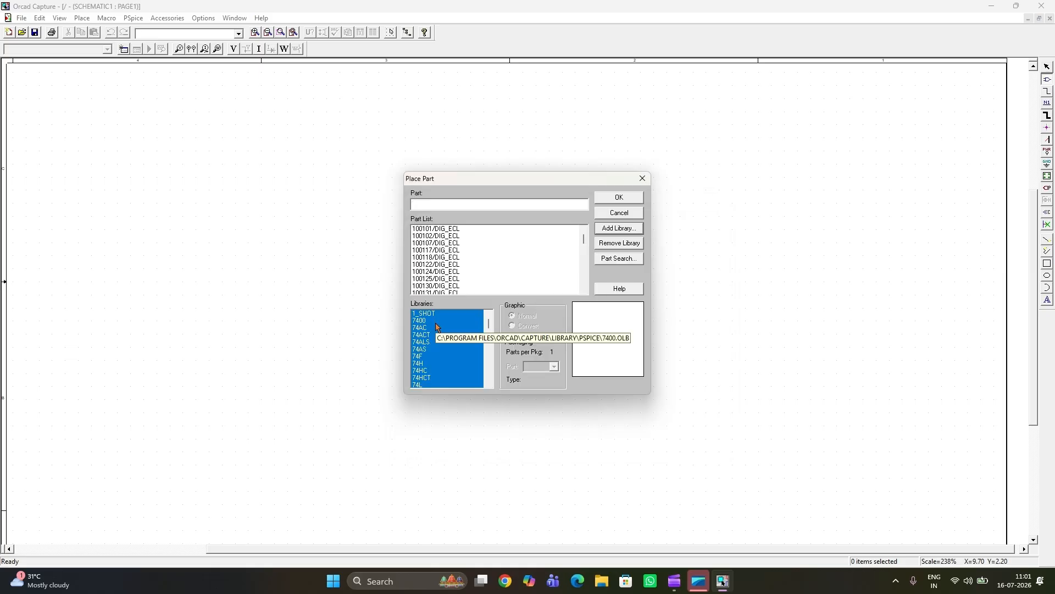
Step: Find the resistor R in the ANALOG library, preview its symbol and leave part placement
scroll(440, 335, down, 1)
scroll(440, 340, down, 3)
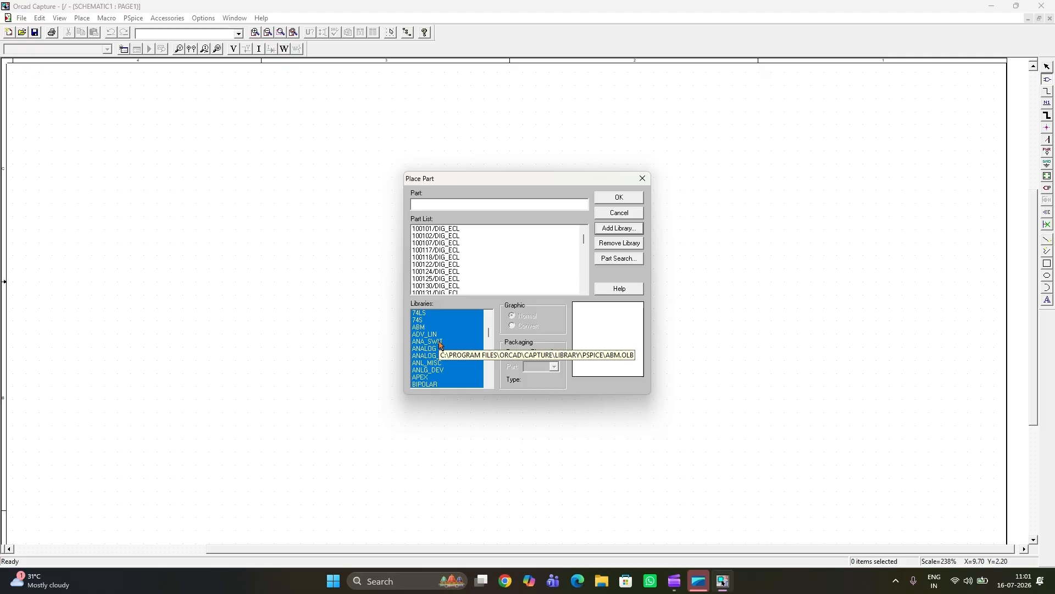
scroll(437, 345, down, 1)
click(435, 342)
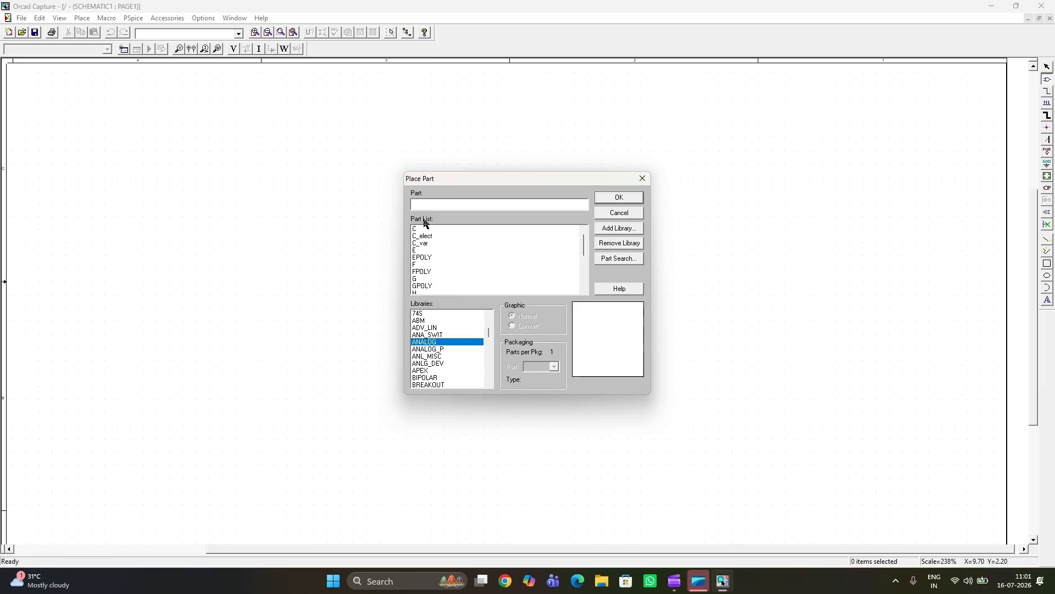
scroll(433, 247, down, 5)
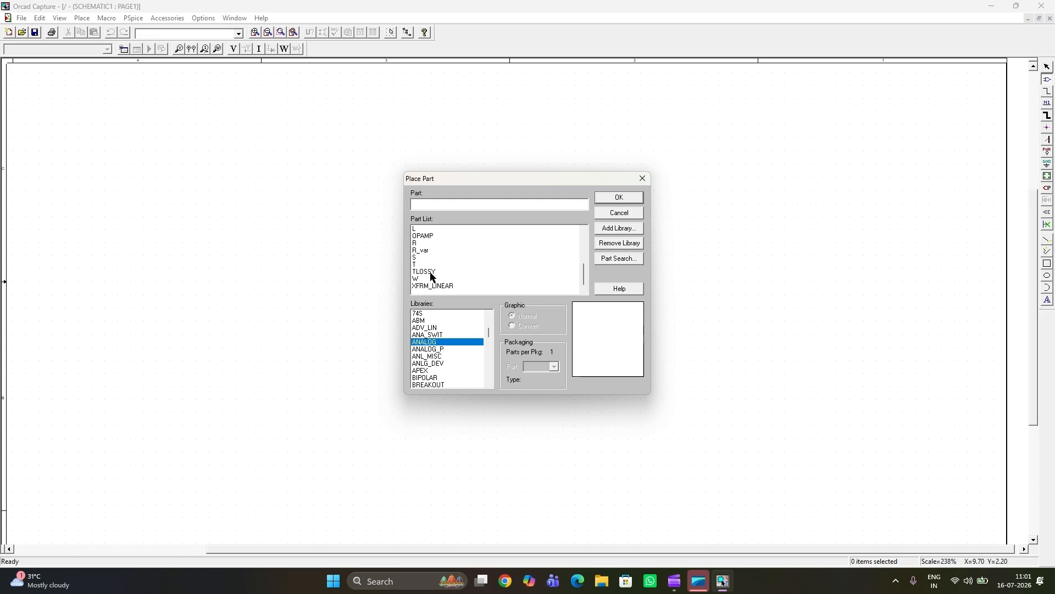
click(416, 244)
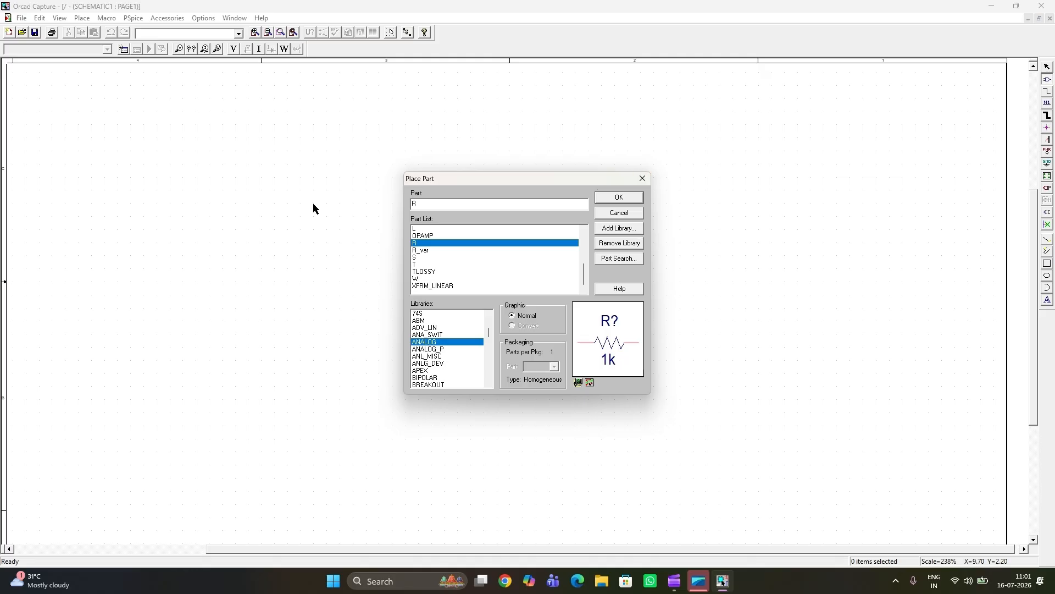
click(641, 197)
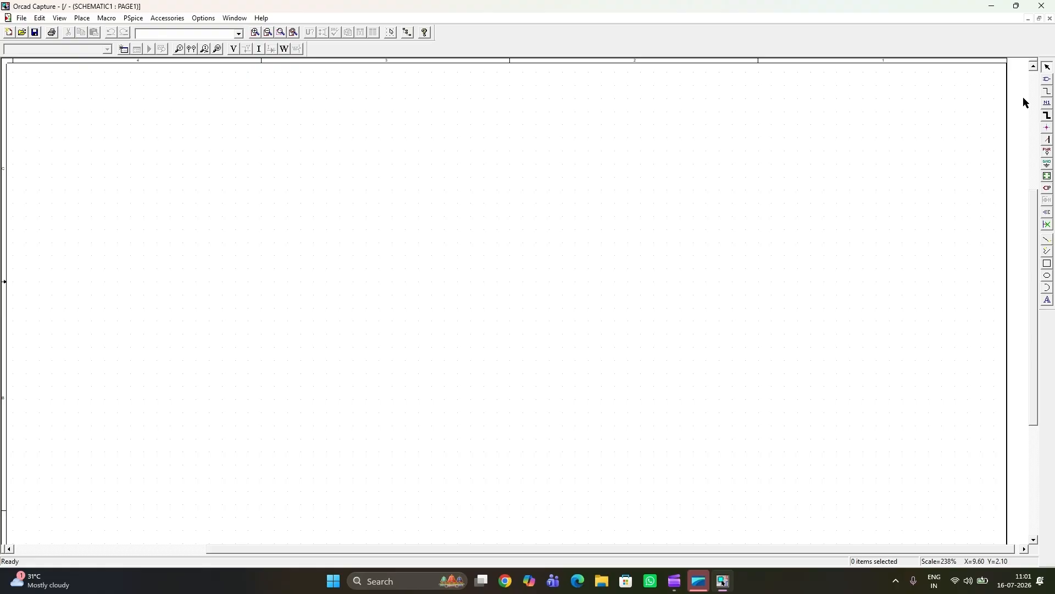
Step: Draw a short horizontal wire on the empty page and delete it
click(366, 216)
click(498, 216)
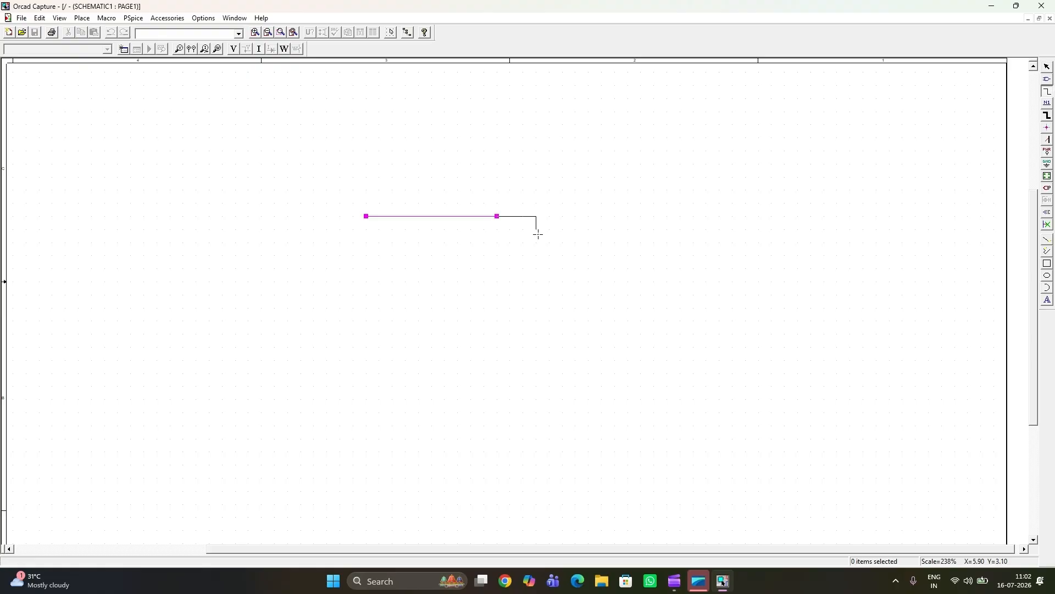
key(Escape)
key(Delete)
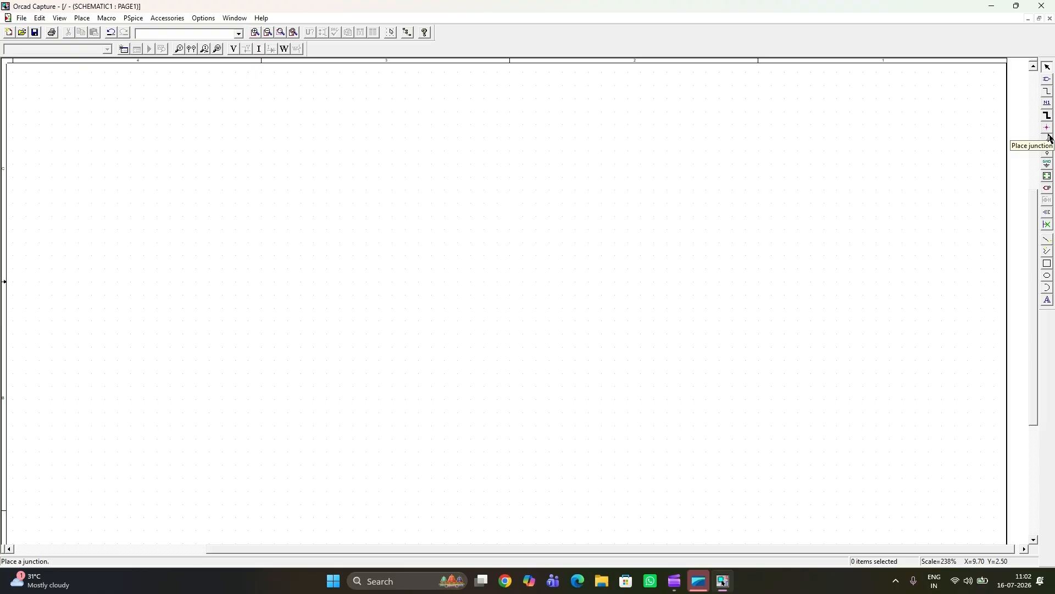
Step: Preview the 0/SOURCE ground symbol among the available grounds and close ground placement without placing it
click(1048, 167)
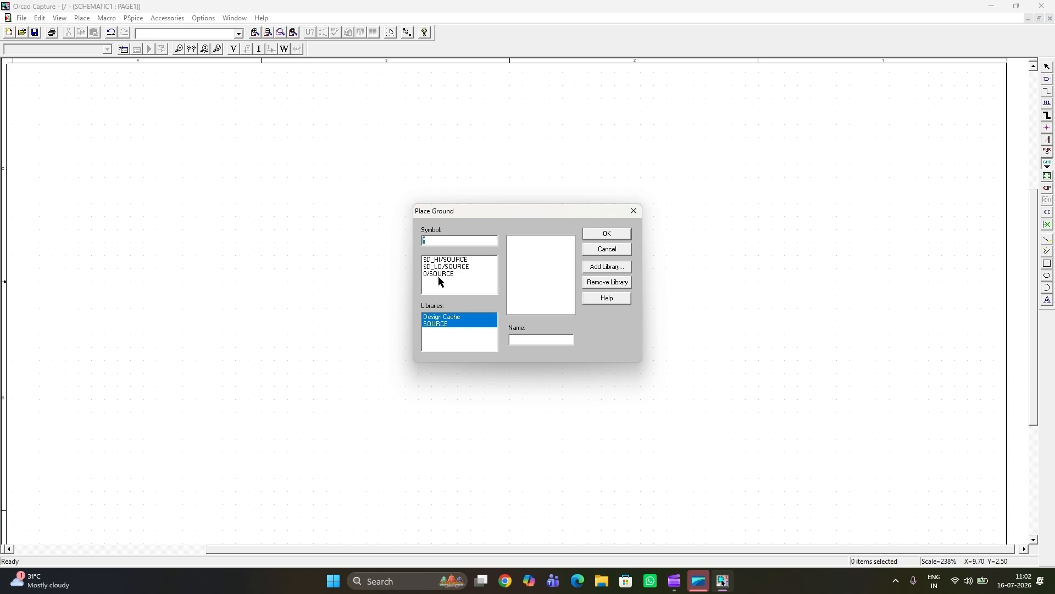
click(460, 275)
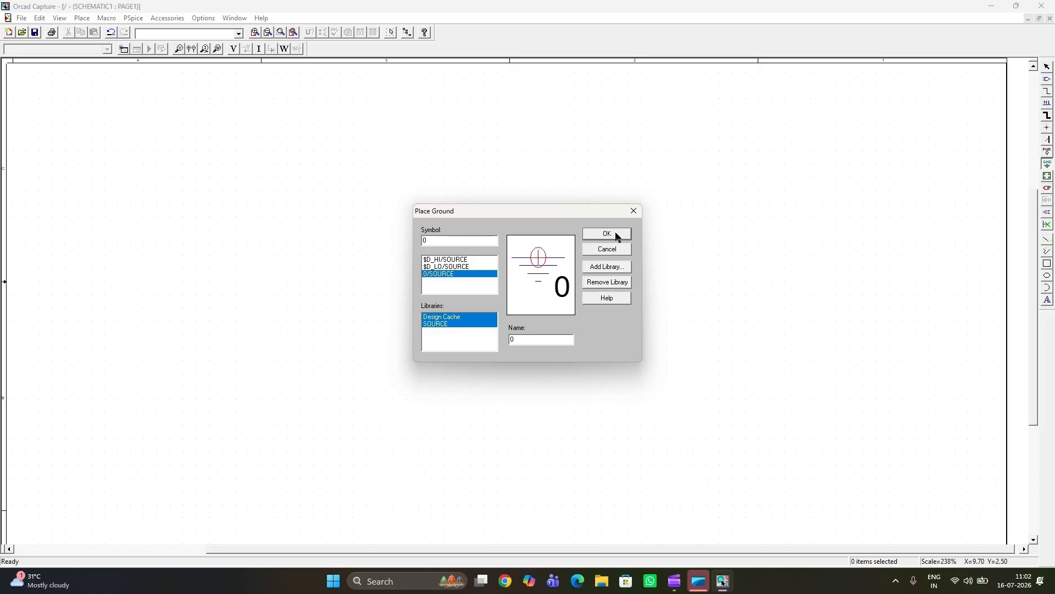
click(634, 212)
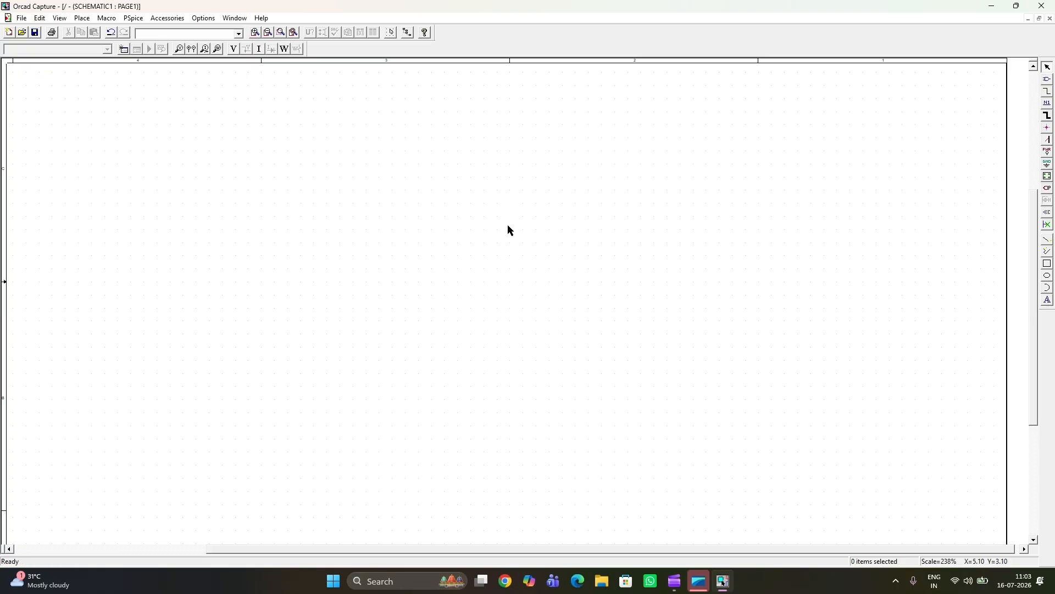
Step: Place the title text MESH ANALYSIS in font size 24 near the upper edge of the schematic page
click(1050, 303)
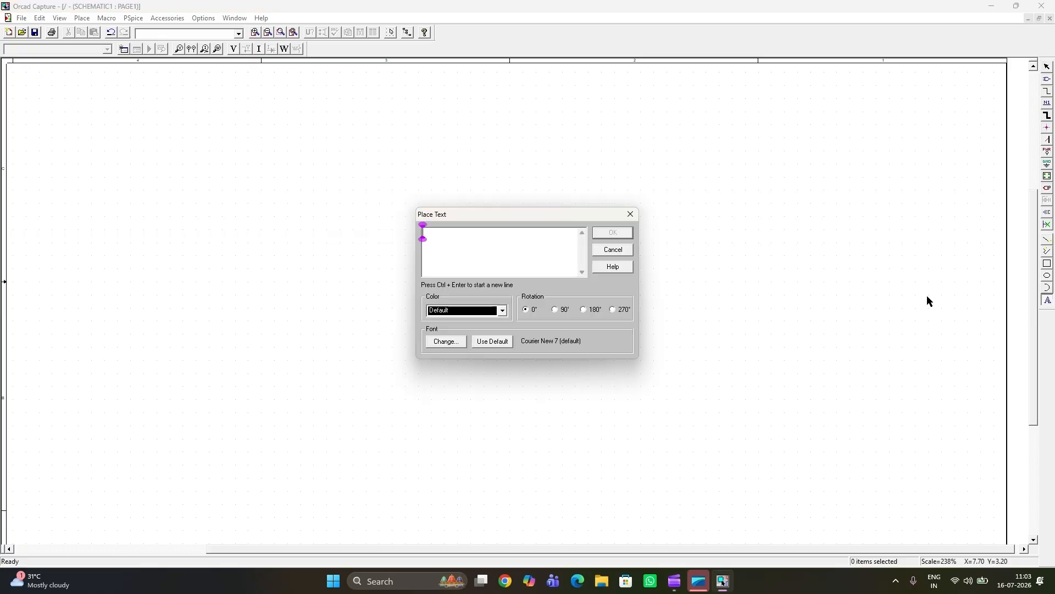
text(MESH ANALYSIS)
click(448, 341)
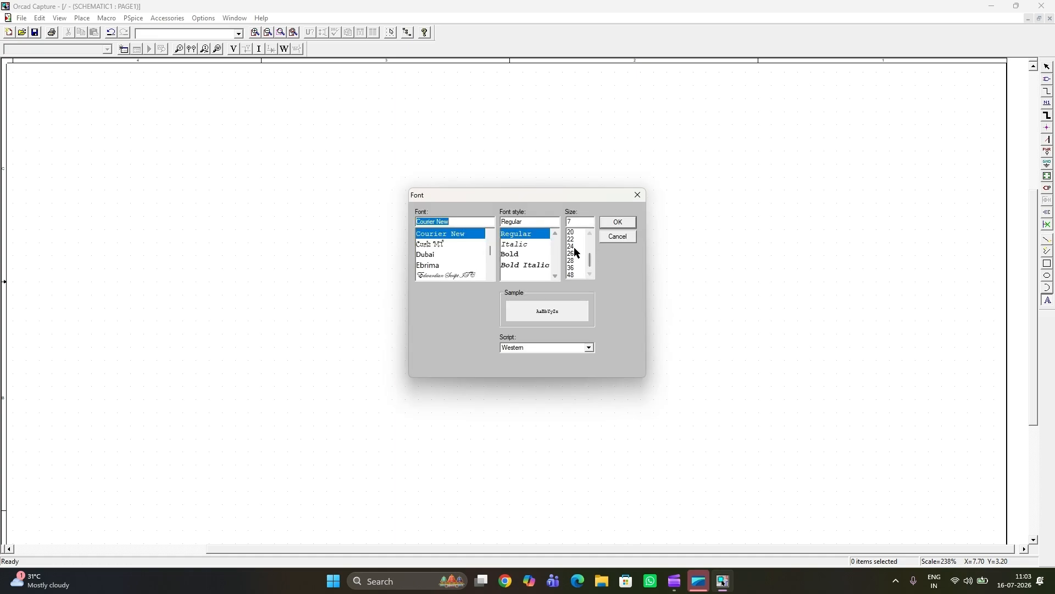
click(575, 247)
click(615, 222)
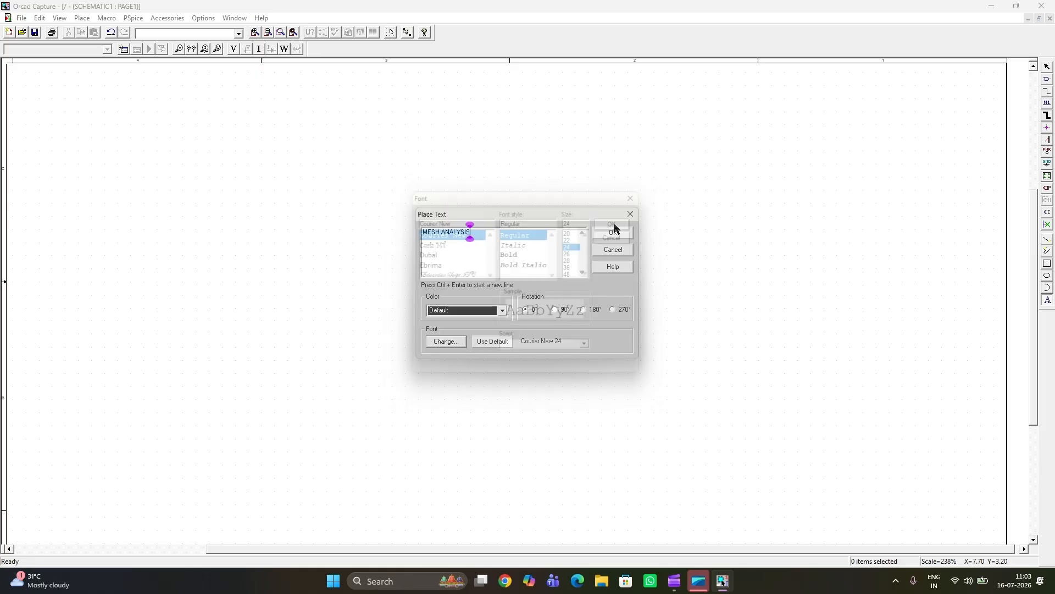
click(612, 233)
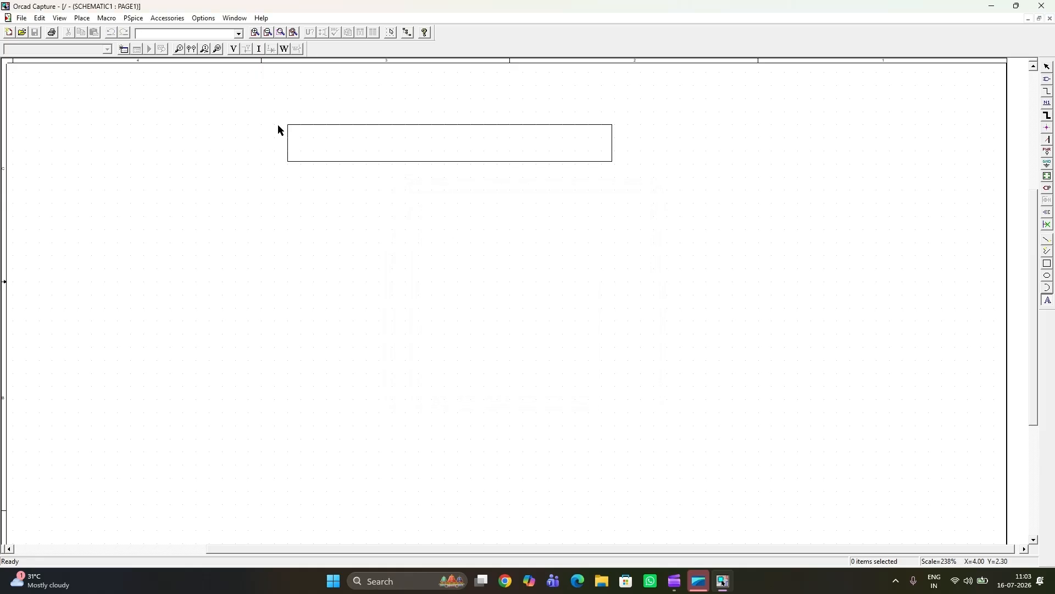
click(205, 89)
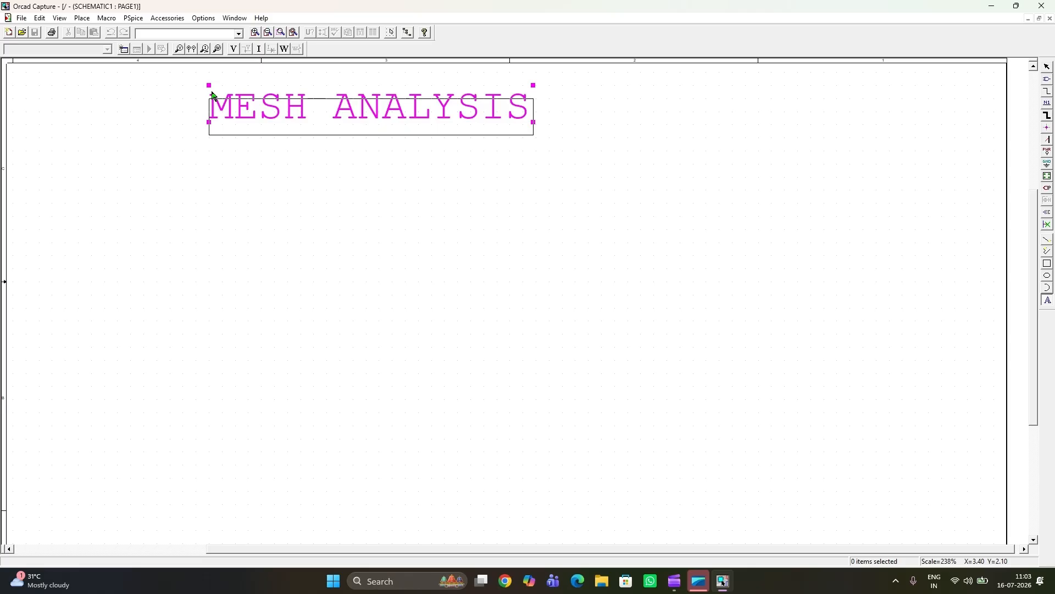
click(273, 209)
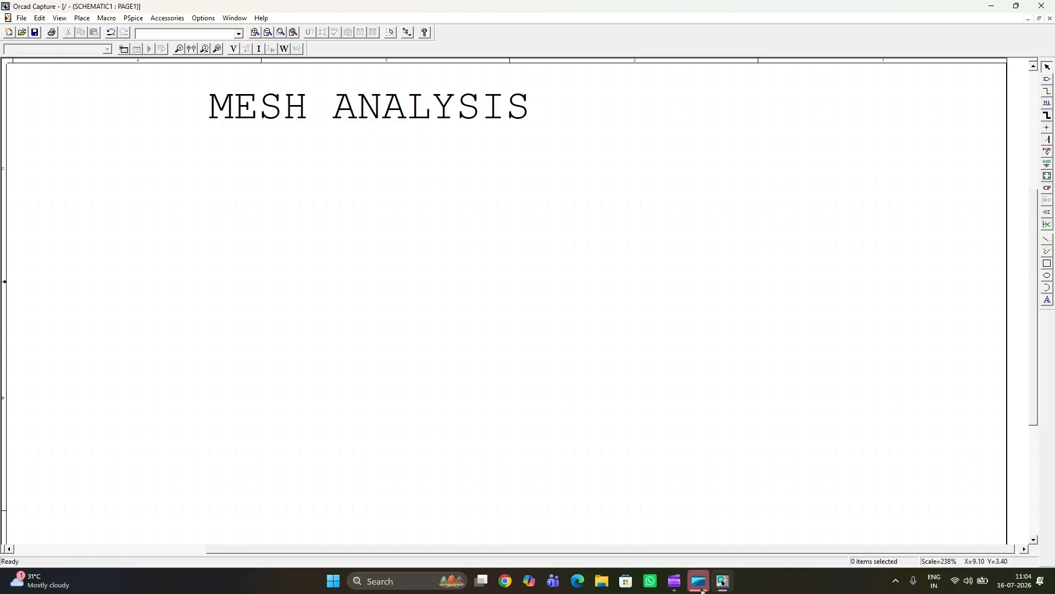
Step: Open part placement and choose the SOURCE library
click(1048, 81)
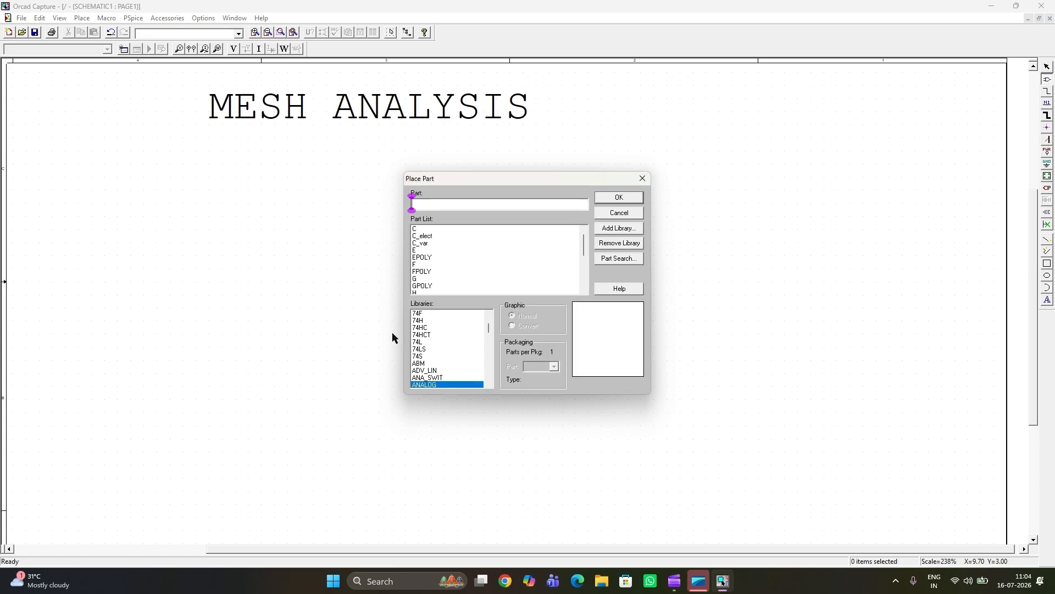
scroll(431, 336, up, 2)
scroll(433, 341, down, 1)
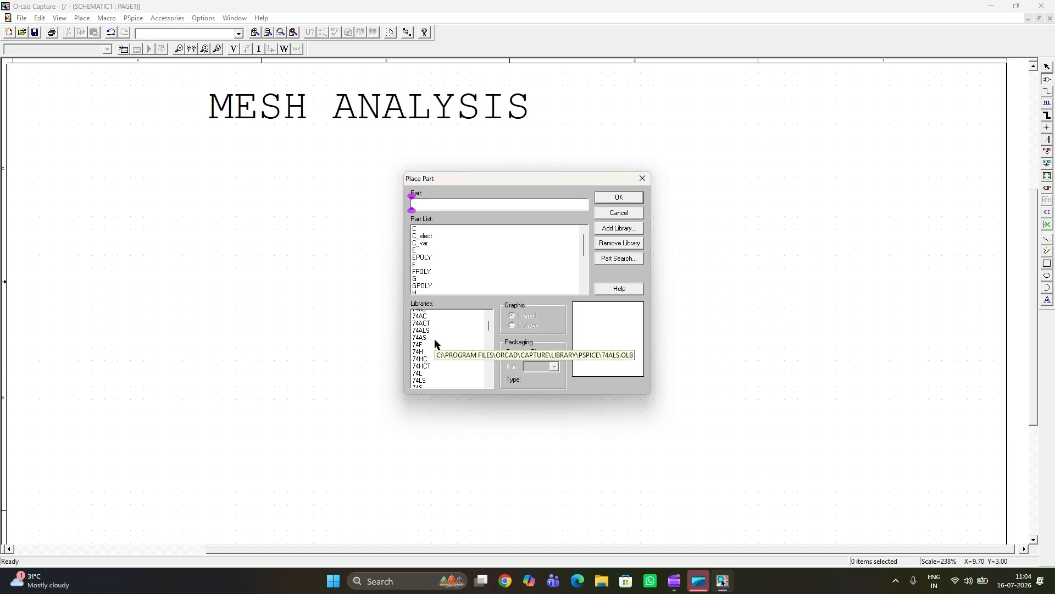
scroll(435, 343, down, 3)
scroll(437, 357, down, 1)
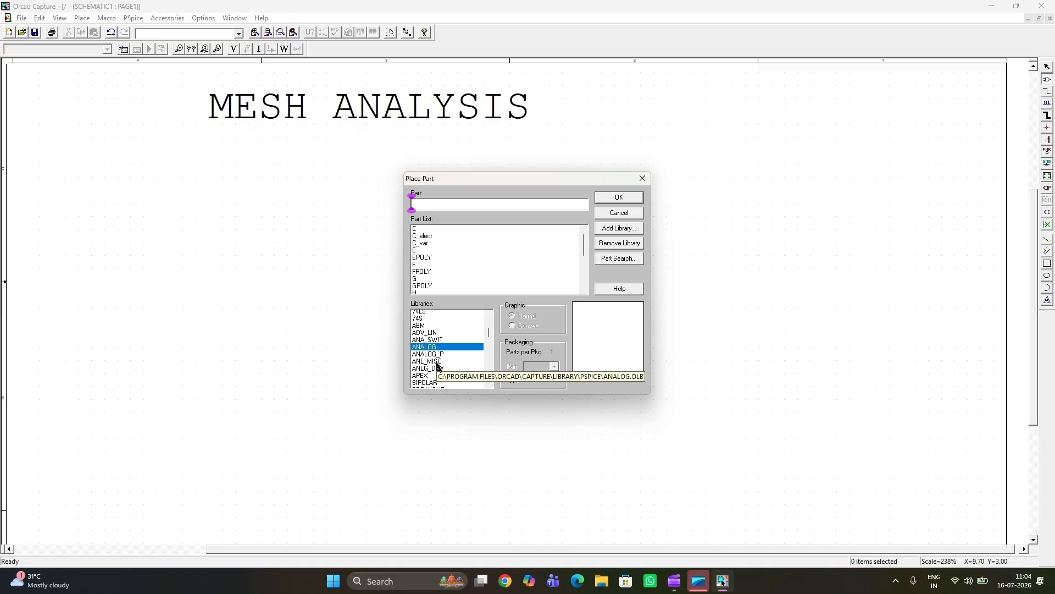
scroll(438, 366, down, 5)
scroll(438, 356, down, 4)
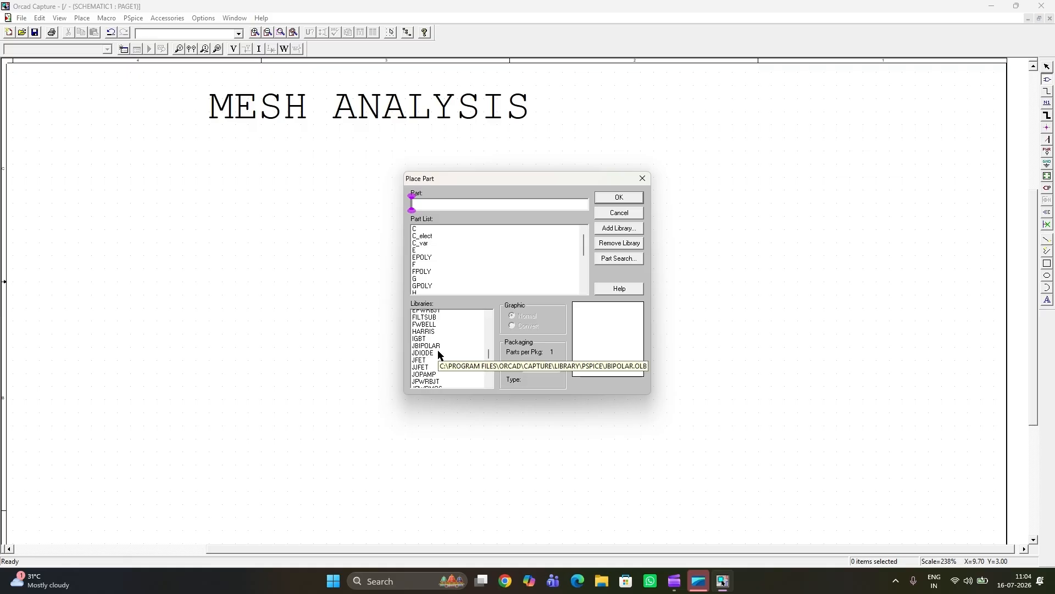
scroll(439, 355, down, 3)
scroll(438, 354, down, 3)
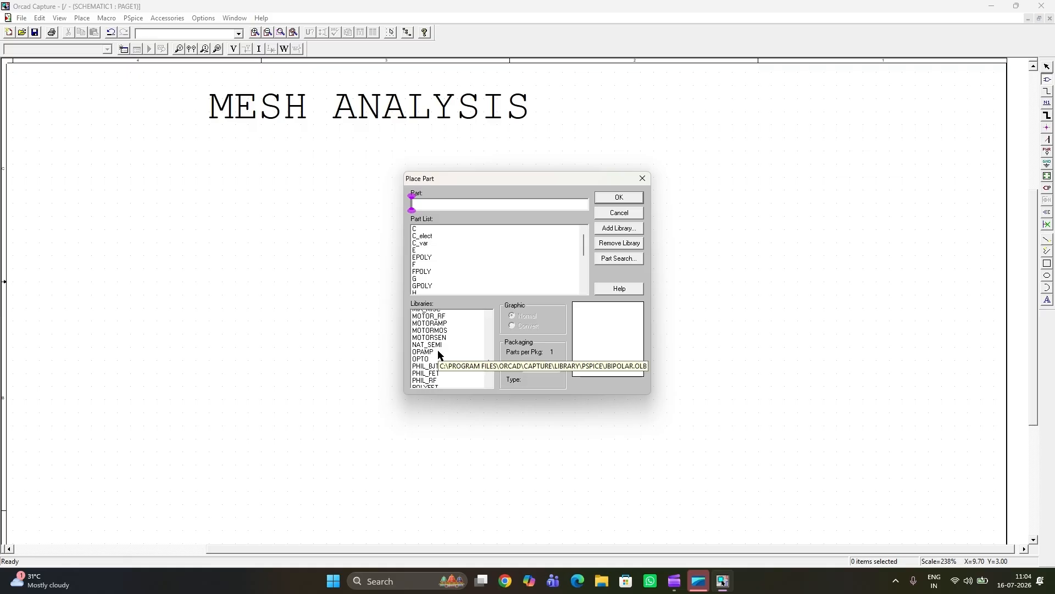
scroll(438, 355, down, 2)
scroll(438, 354, down, 1)
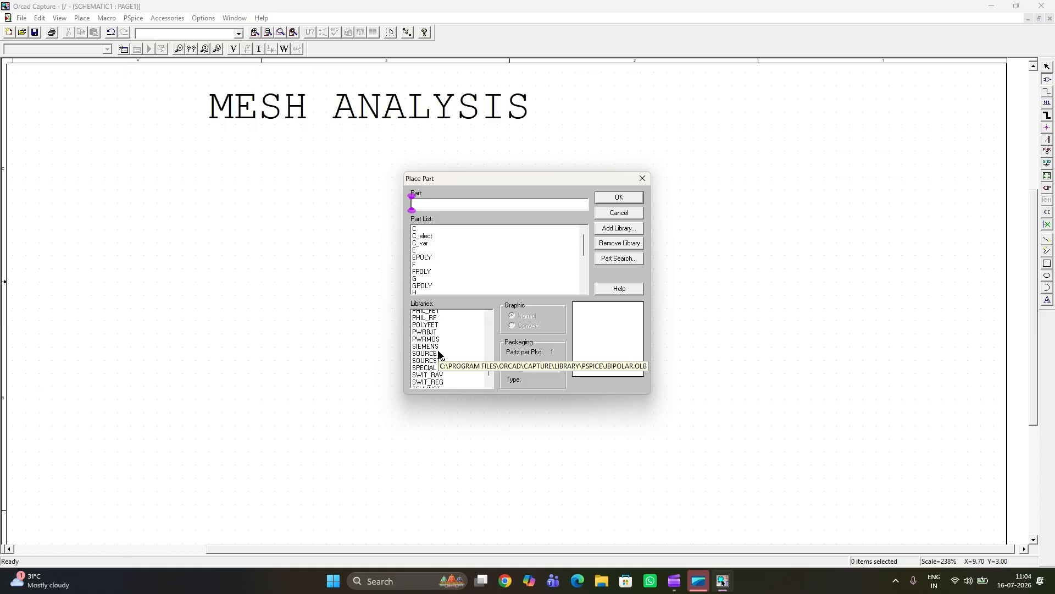
scroll(432, 344, down, 1)
click(432, 342)
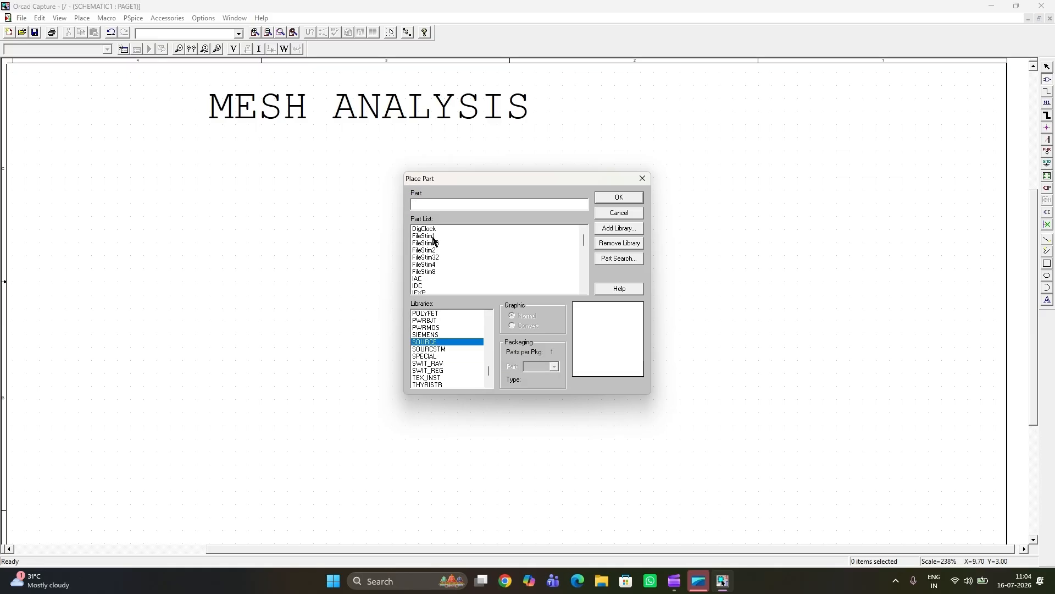
Step: Place one VDC voltage source on the schematic below the start of the title and end part placement
scroll(440, 253, down, 5)
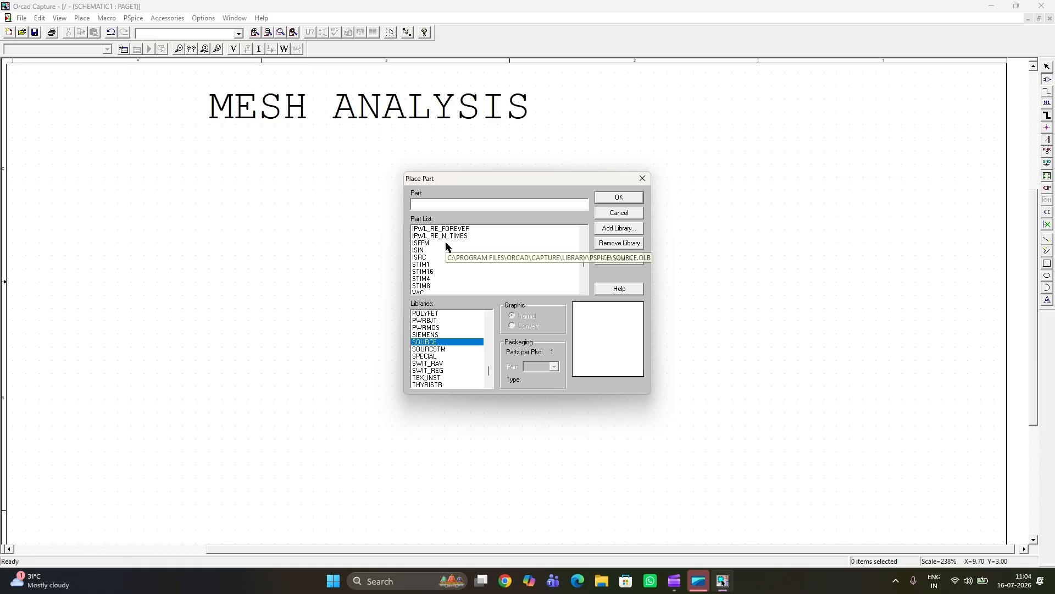
scroll(447, 247, down, 5)
scroll(434, 253, up, 3)
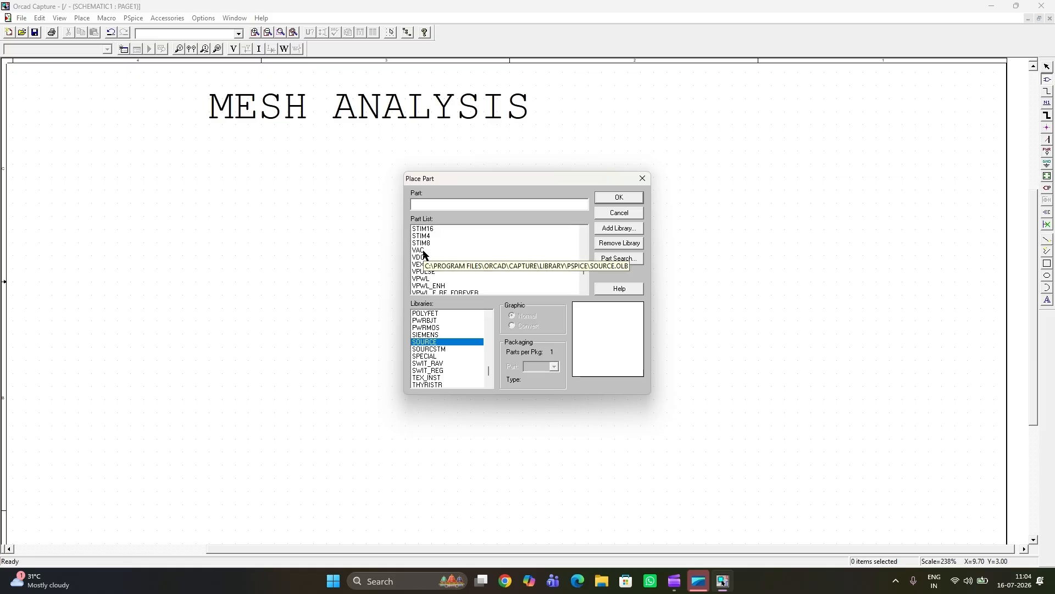
click(422, 258)
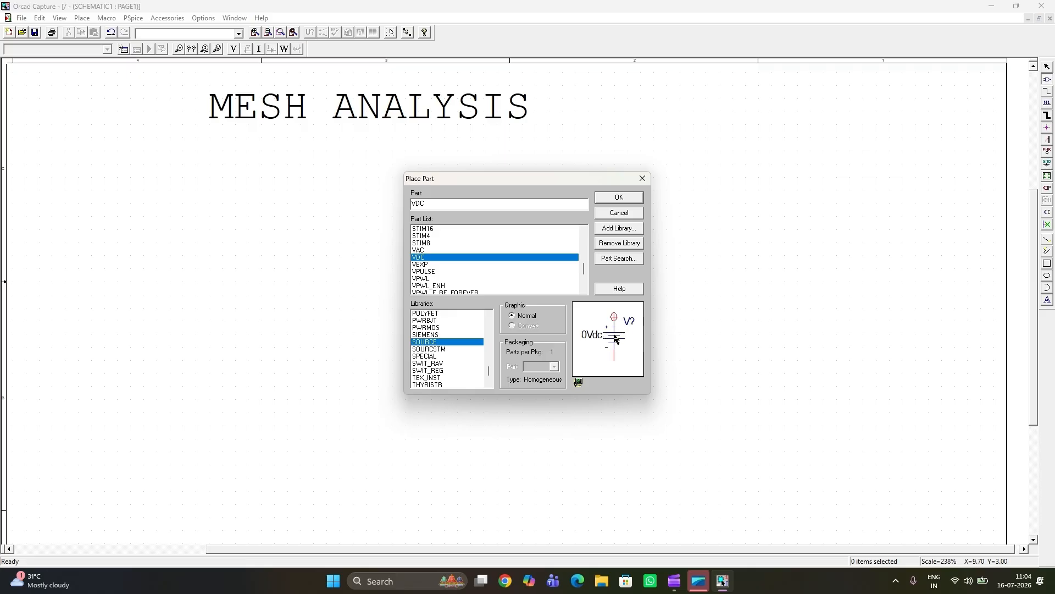
click(619, 201)
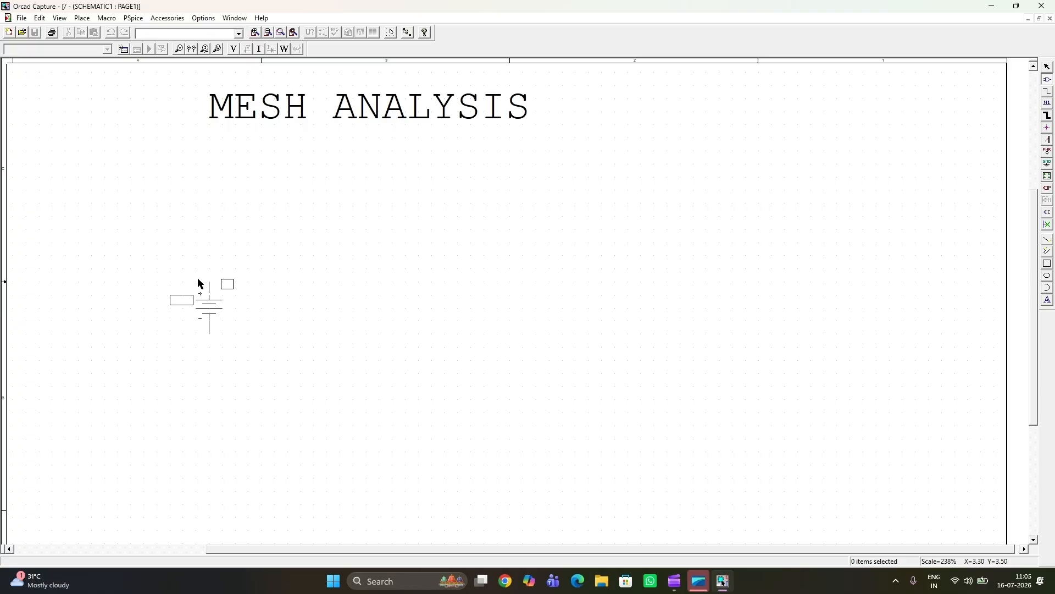
click(199, 282)
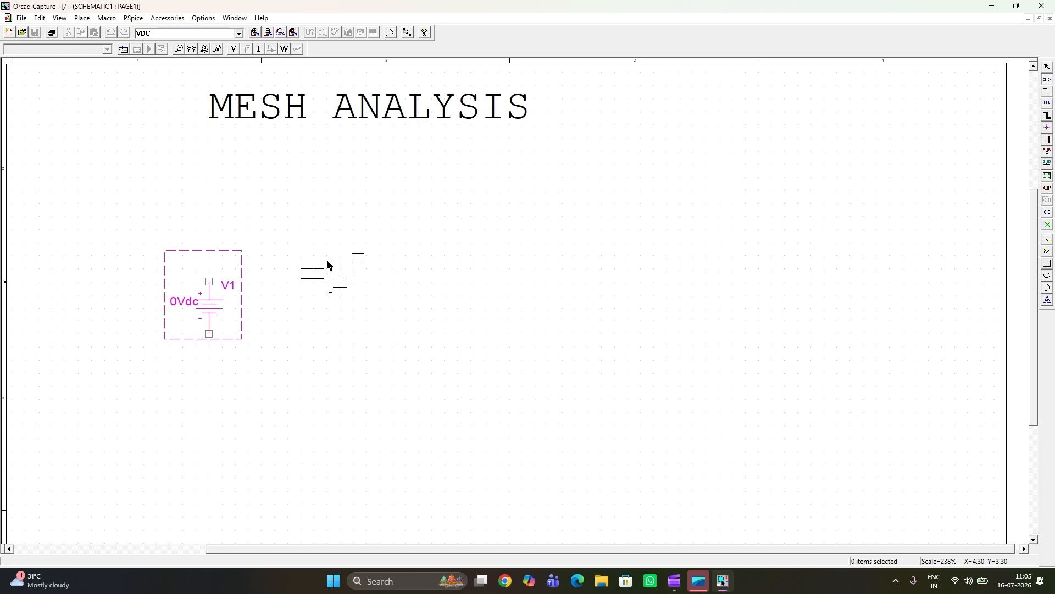
right_click(328, 265)
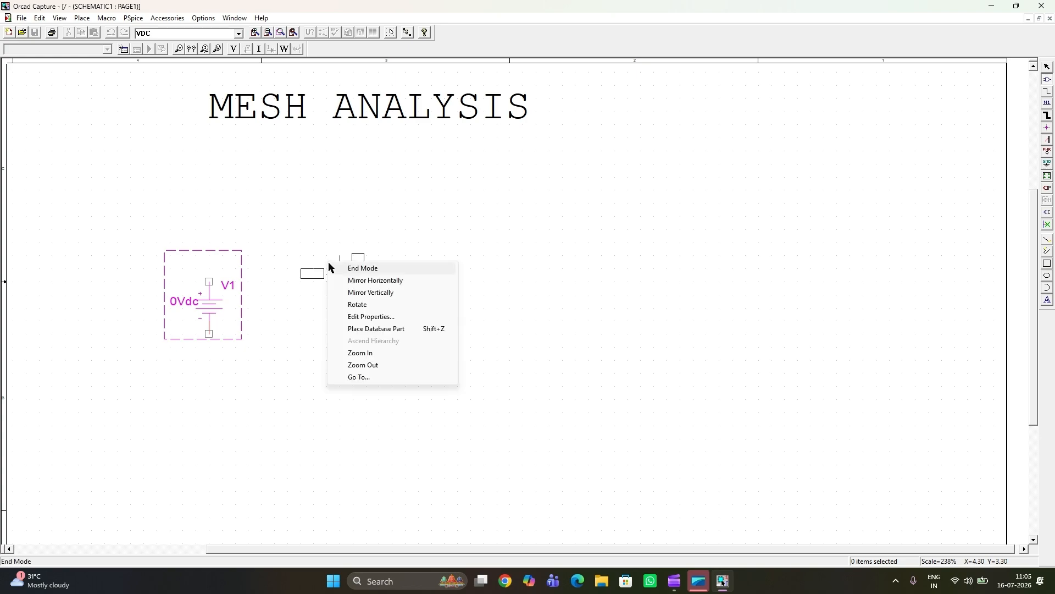
click(346, 268)
click(239, 368)
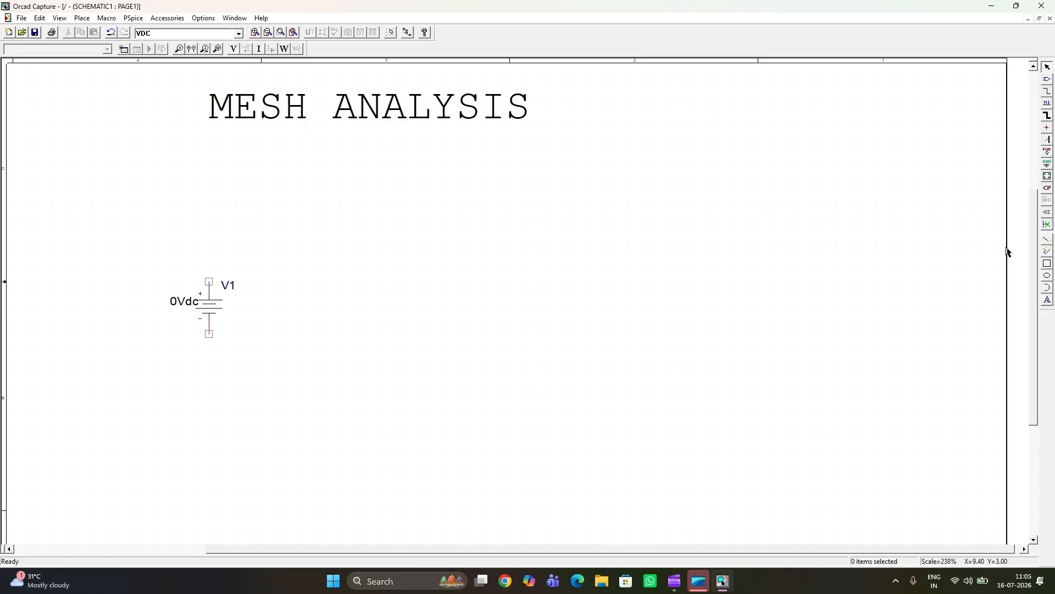
Step: Choose the resistor part R from the ANALOG library for placement
click(1048, 83)
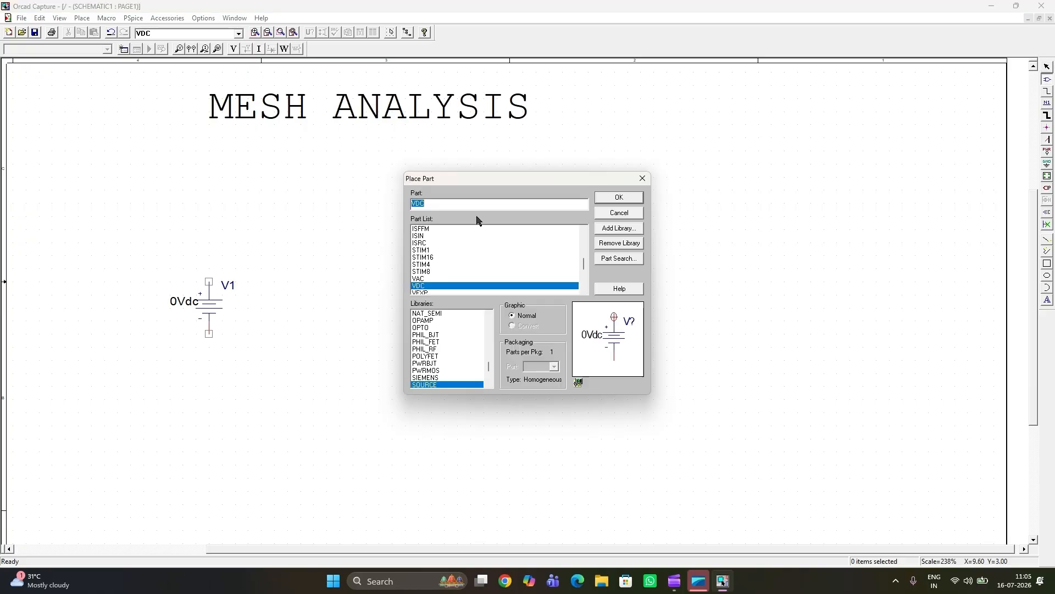
scroll(457, 338, up, 5)
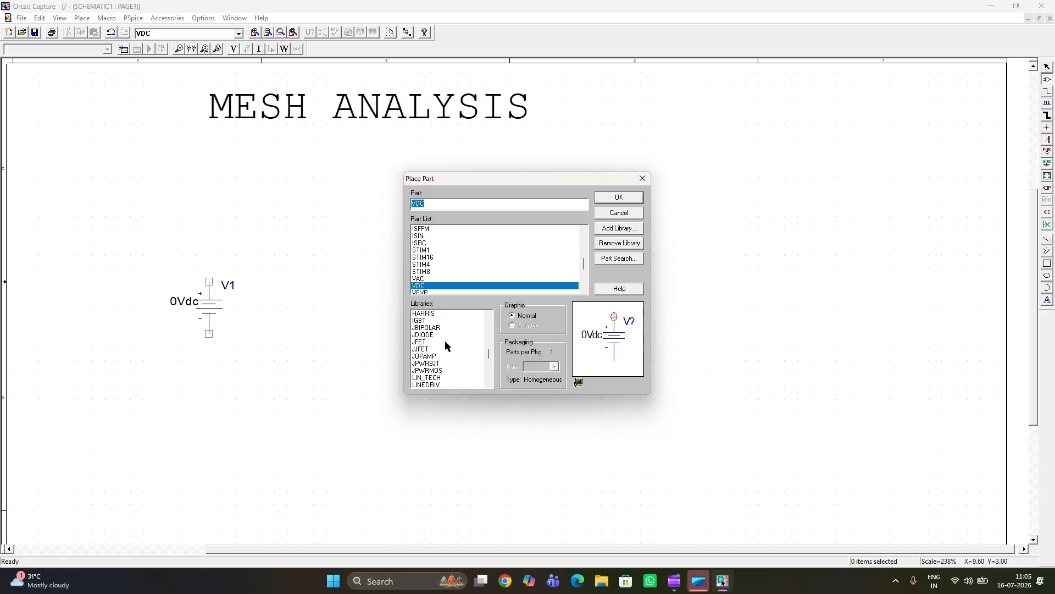
scroll(444, 341, up, 2)
scroll(439, 345, up, 2)
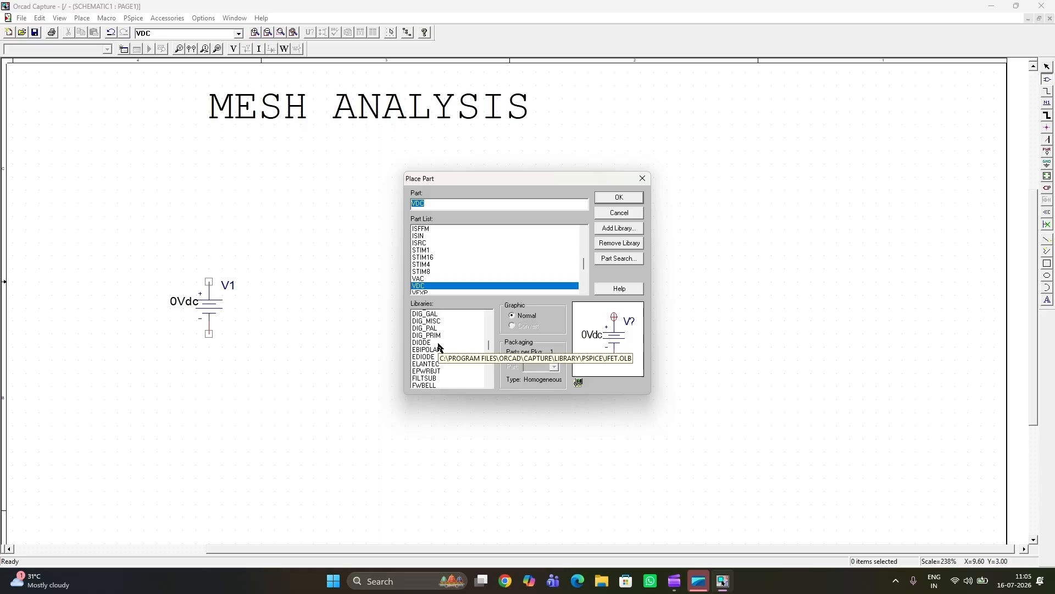
scroll(437, 345, up, 2)
scroll(437, 345, up, 2)
scroll(437, 344, up, 2)
click(427, 342)
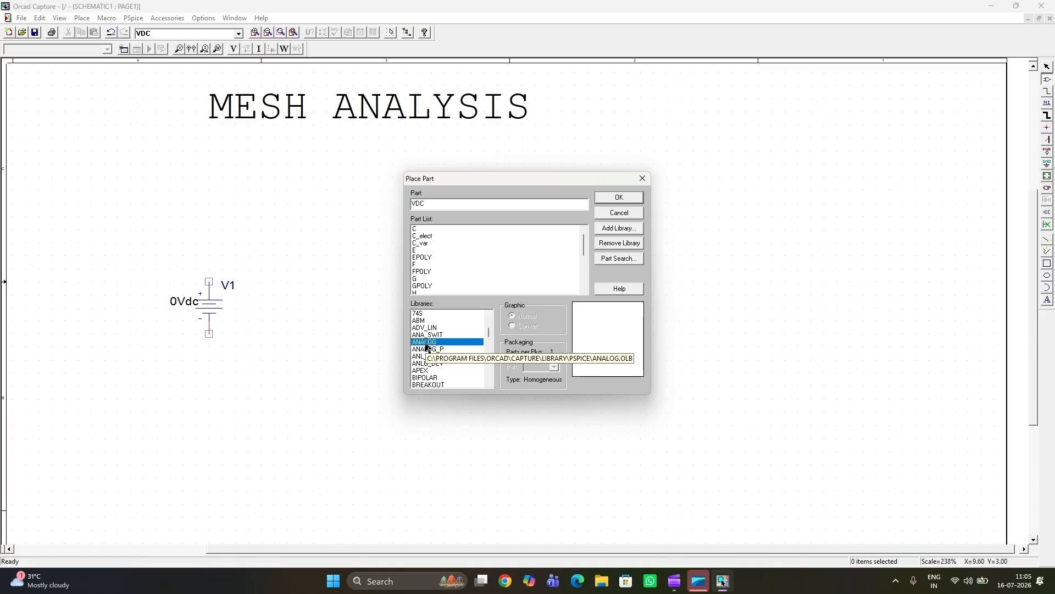
scroll(449, 265, down, 3)
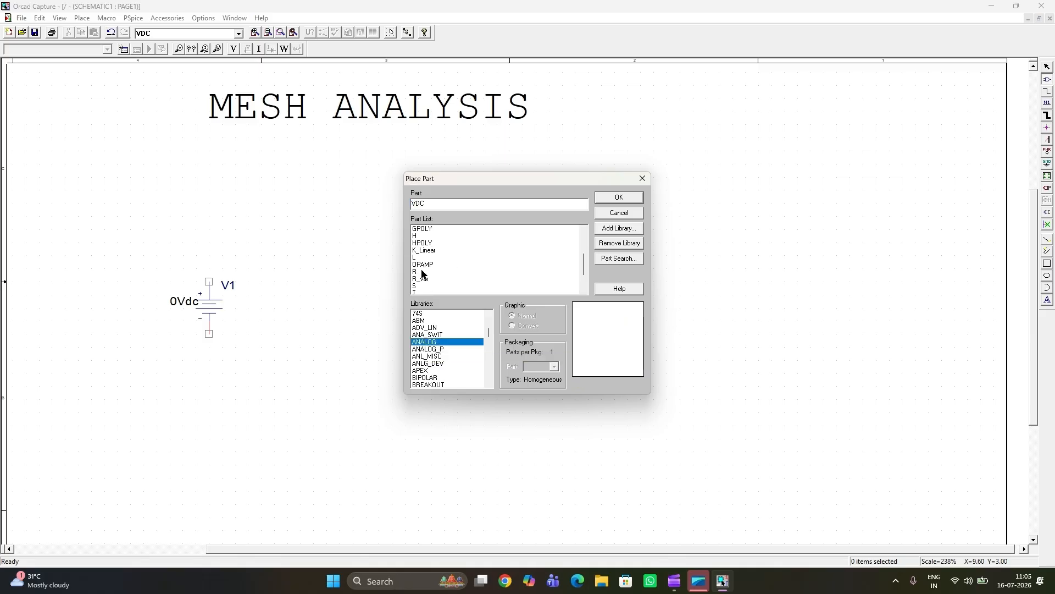
click(420, 271)
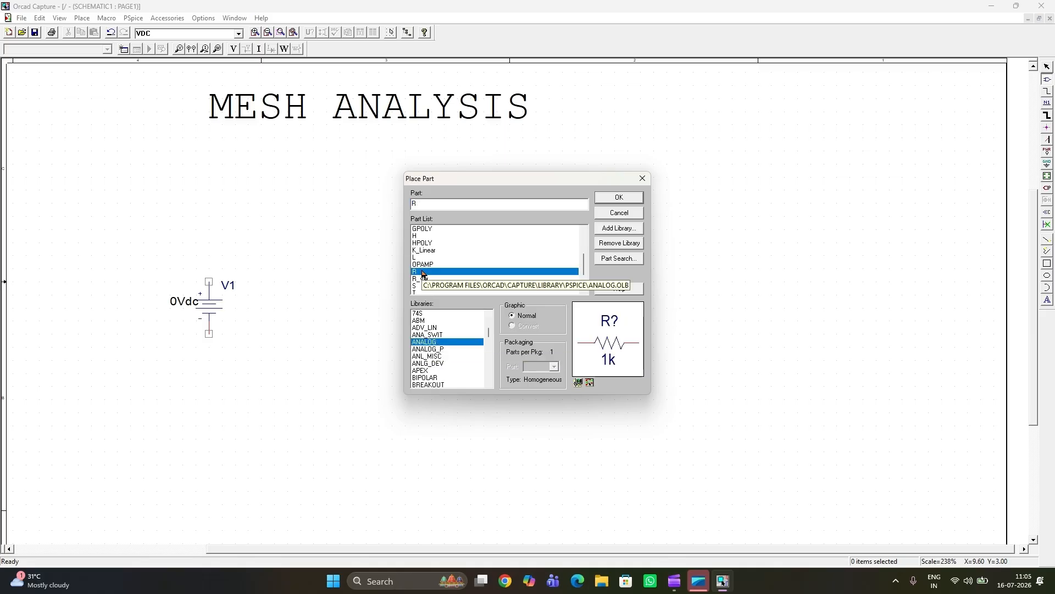
click(619, 198)
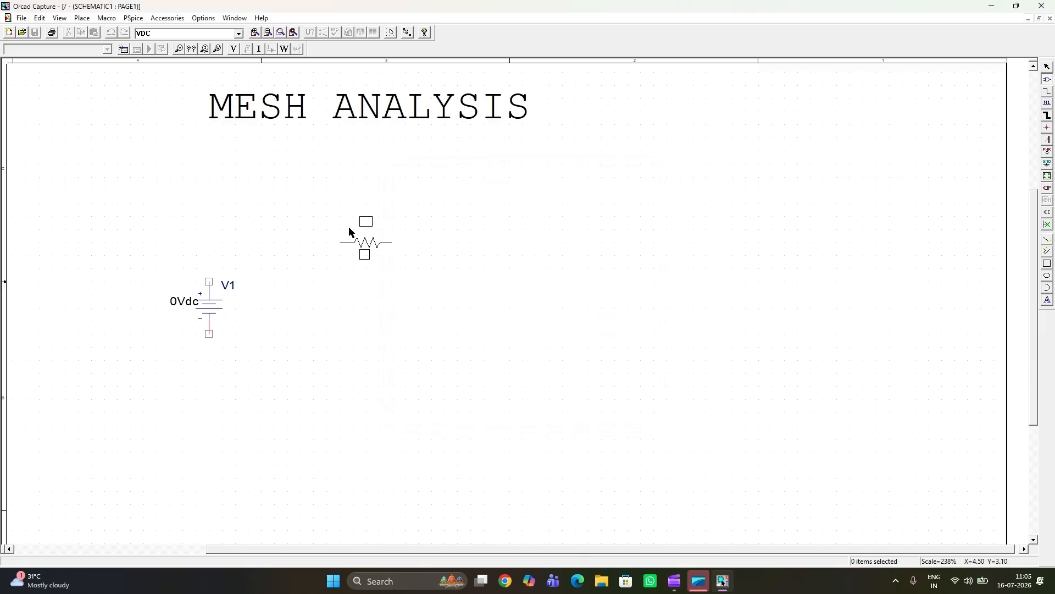
Step: Place three horizontal resistors in one row below the title, above and to the right of voltage source V1
click(365, 226)
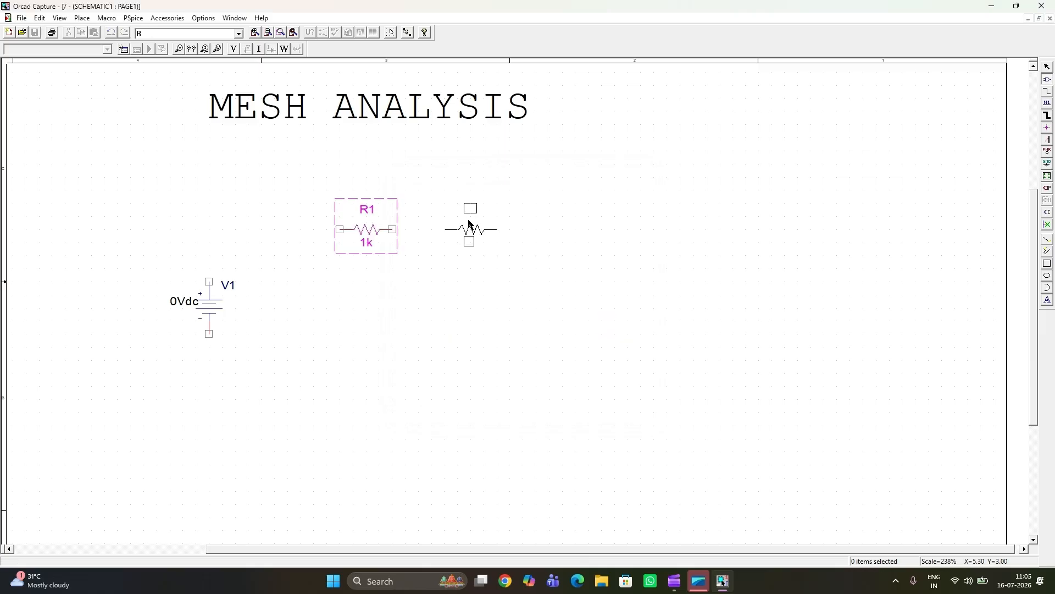
click(577, 220)
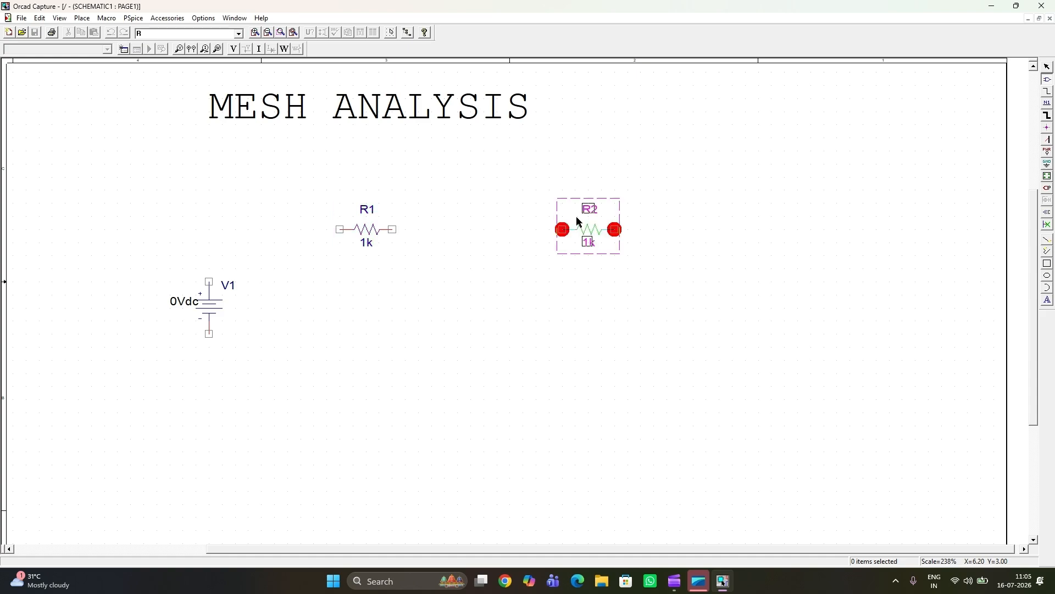
click(761, 222)
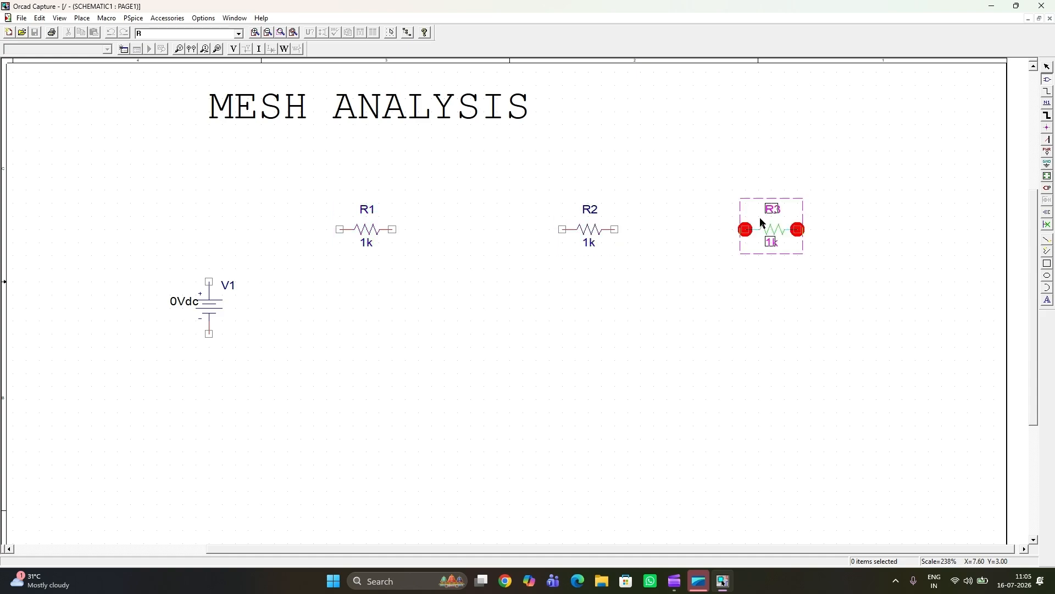
Step: Rotate the resistor to vertical, place one below each gap between the horizontal resistors, level with V1, and end part placement
key(r)
click(464, 294)
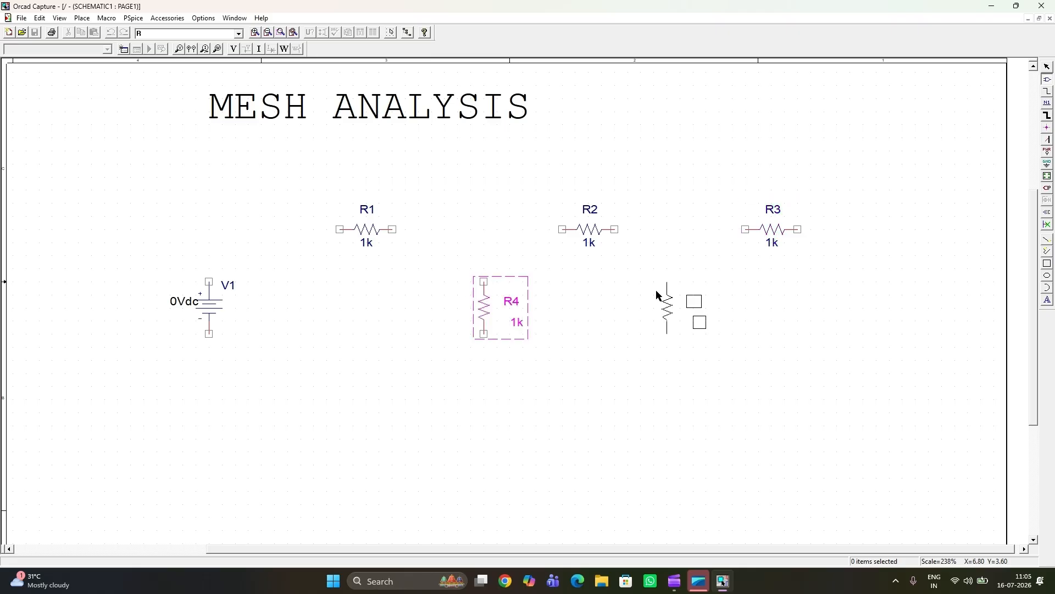
click(680, 292)
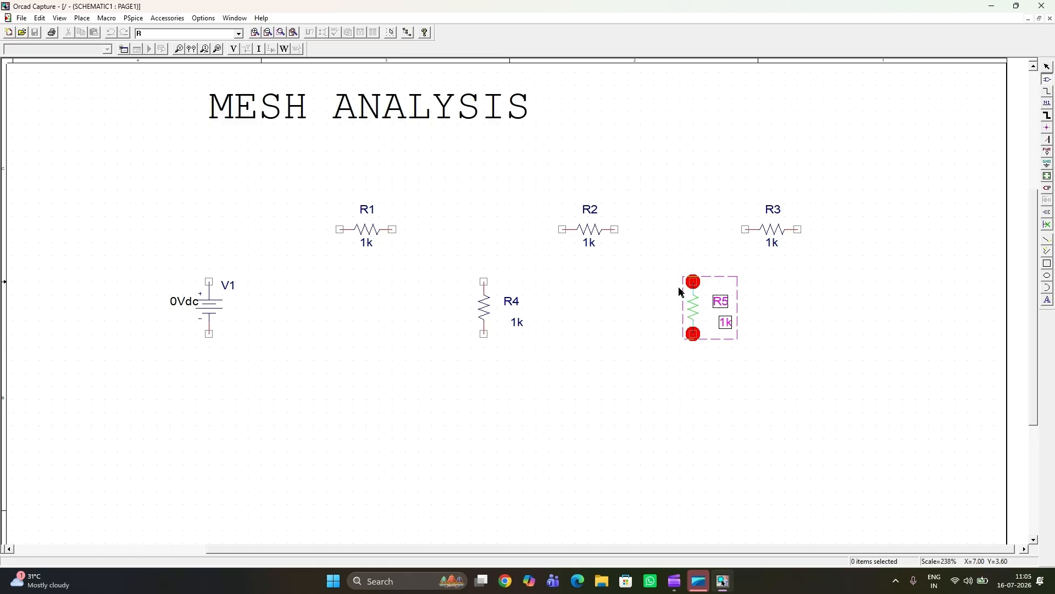
key(Escape)
click(645, 344)
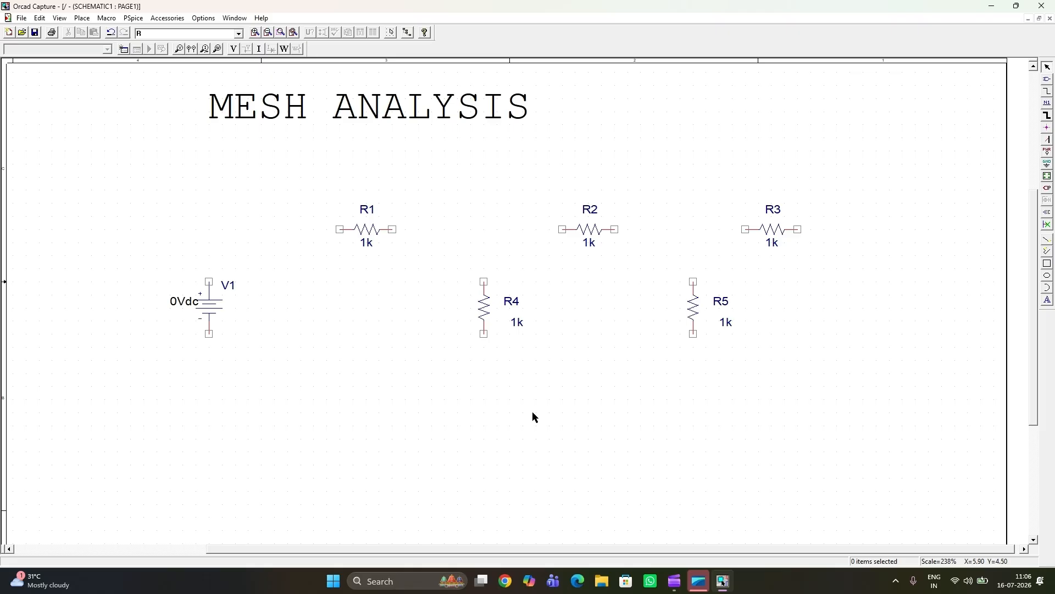
Step: Wire the positive terminal of V1 up and across to the near end of R1
click(1046, 96)
click(209, 281)
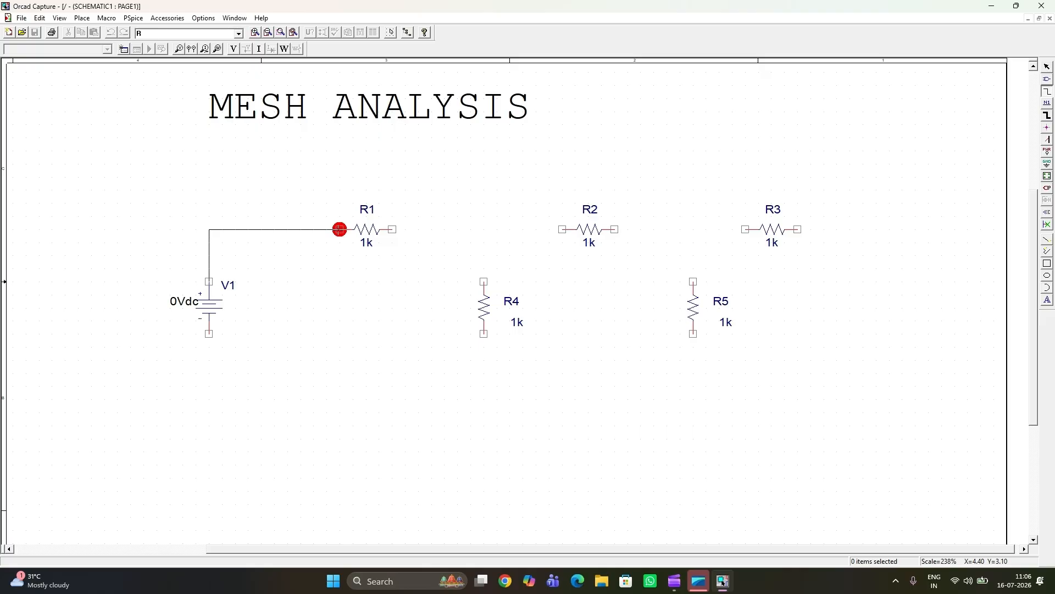
drag(340, 229, 351, 229)
mouse_move(349, 229)
mouse_down()
mouse_move(244, 230)
mouse_move(339, 230)
mouse_up()
click(339, 230)
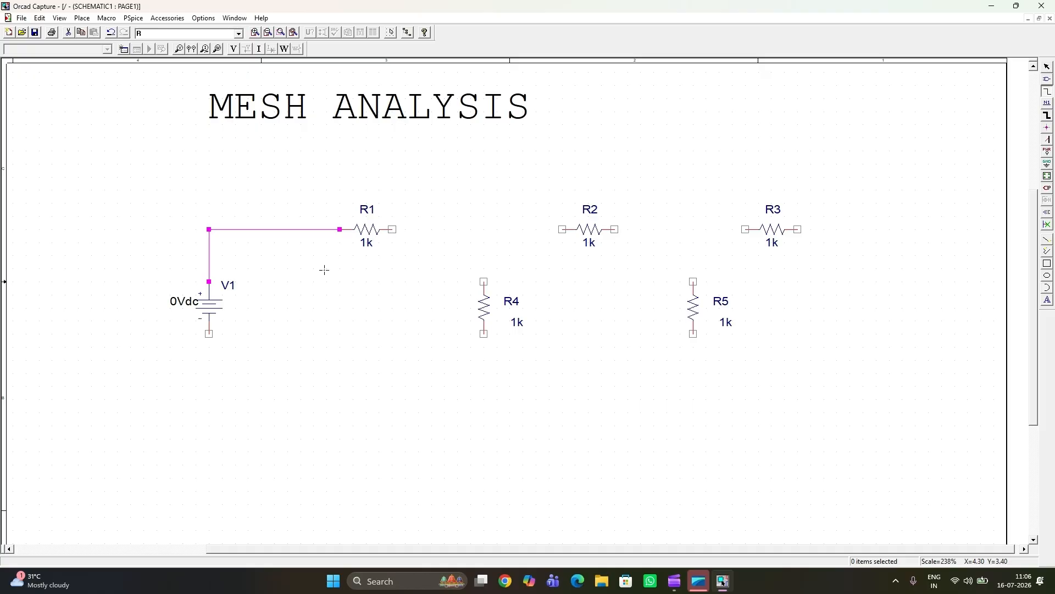
Step: Wire R1 to R2 and R2 to R3 in series along the upper row
click(391, 228)
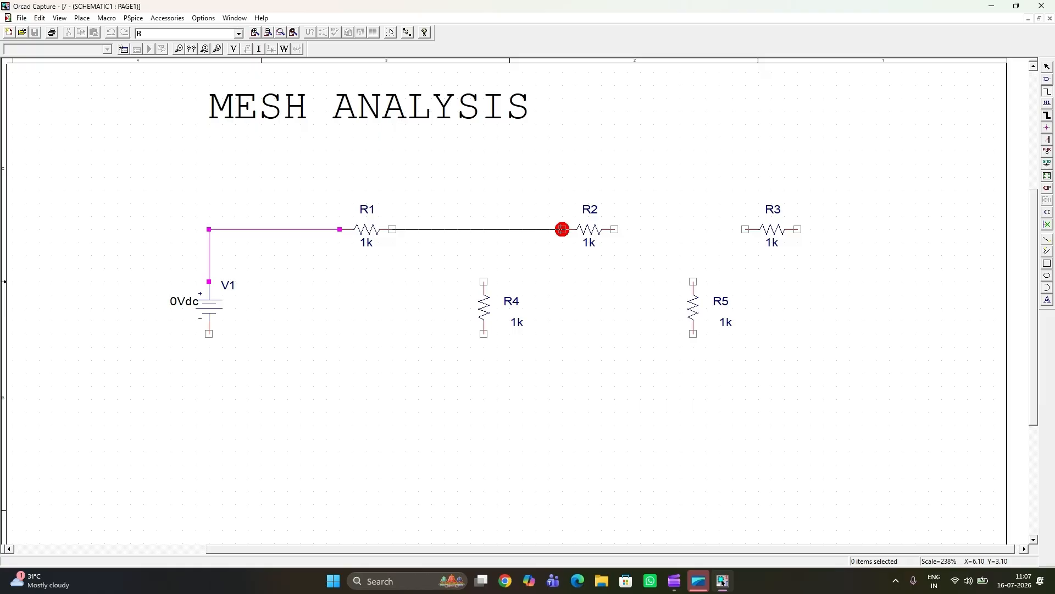
click(562, 230)
click(616, 229)
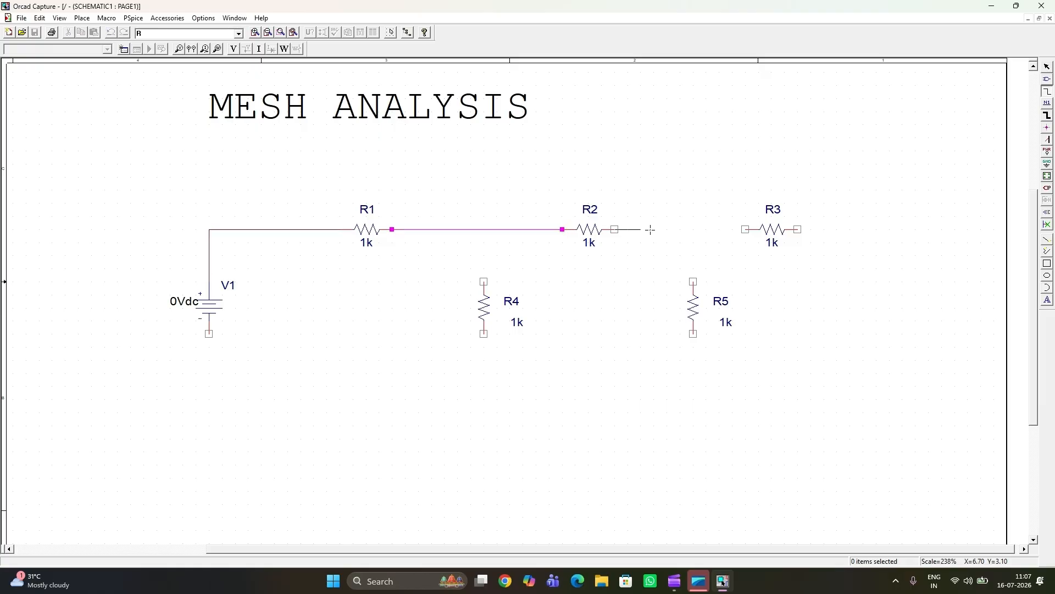
click(746, 229)
Step: Wire the free end of R3 down and back along a lower return line to the negative terminal of V1
click(797, 230)
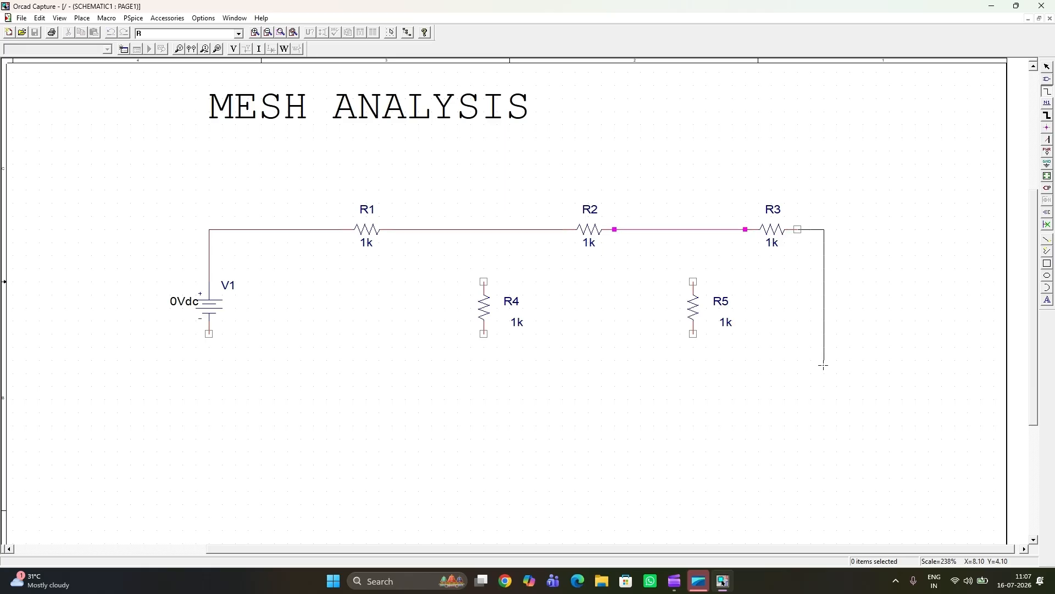
click(826, 466)
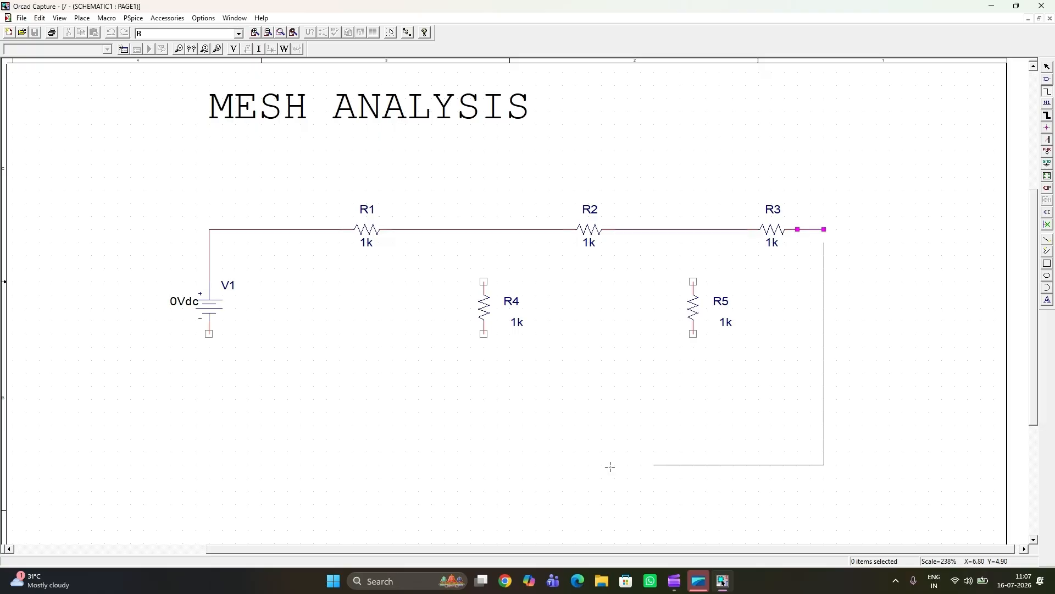
click(208, 478)
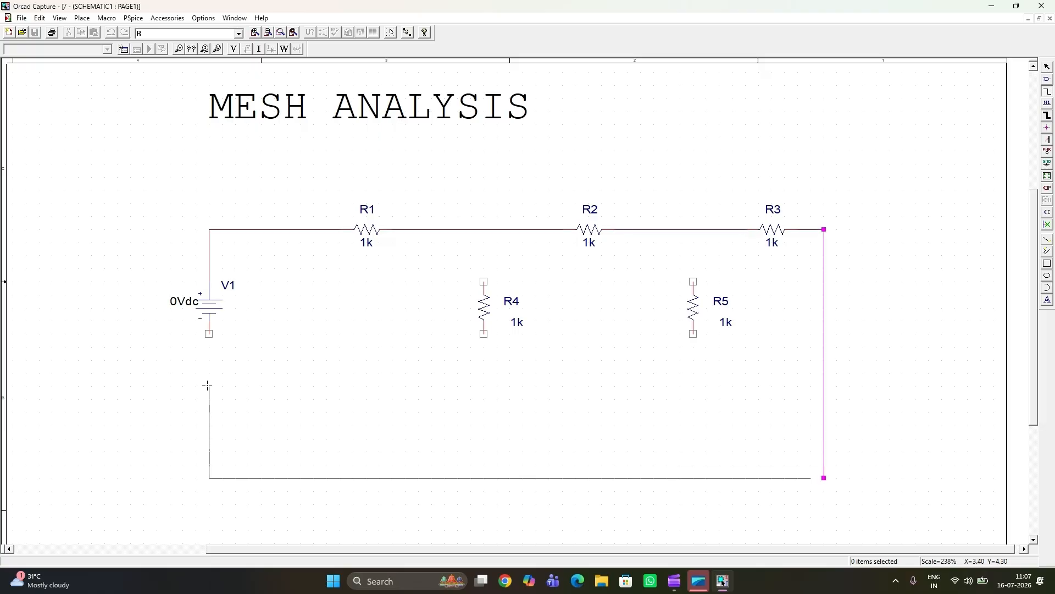
click(209, 334)
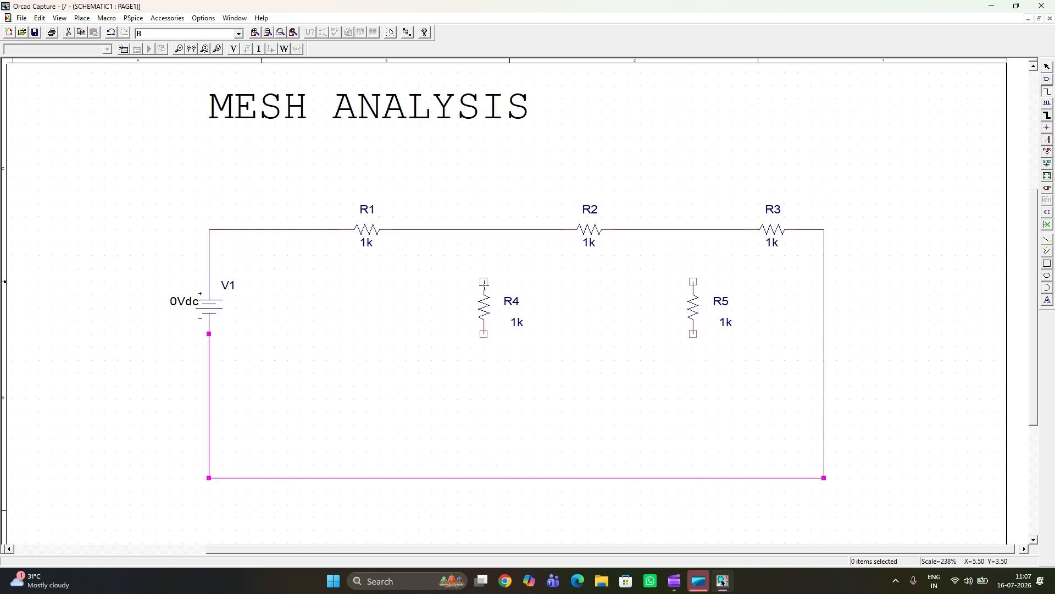
Step: Wire R4 between the R1–R2 connection and the lower return line
click(484, 281)
click(484, 229)
click(484, 333)
click(484, 477)
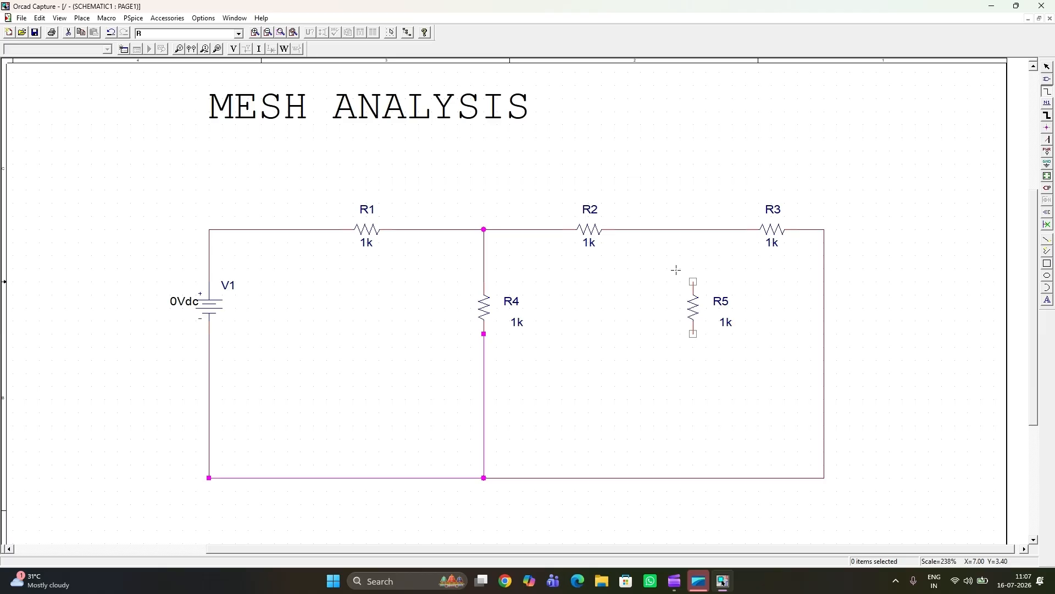
Step: Wire R5 between the R2–R3 connection and the lower return line, and end wiring
click(692, 282)
click(693, 229)
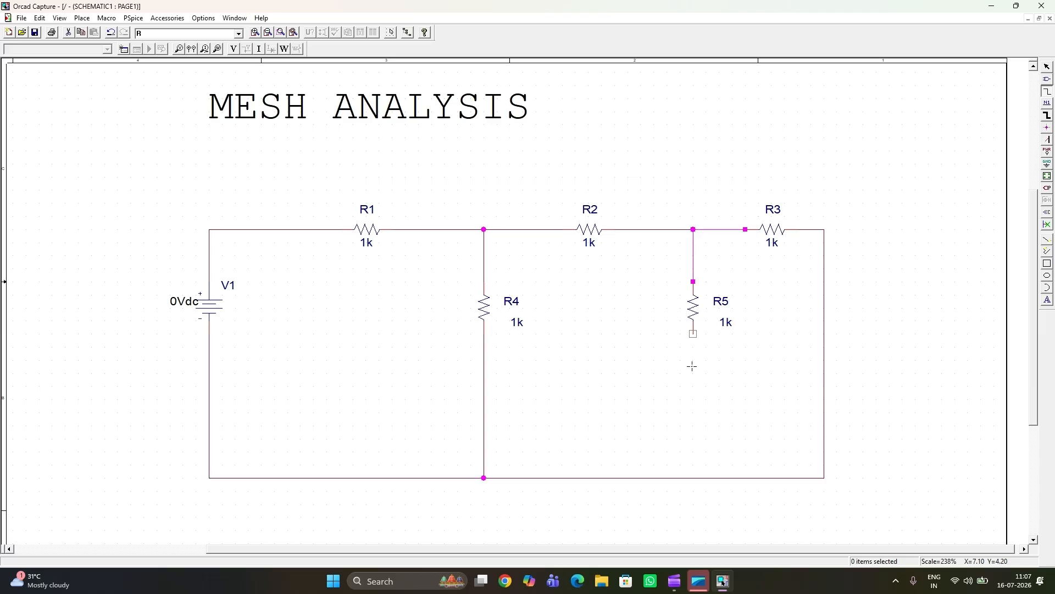
click(694, 332)
click(693, 478)
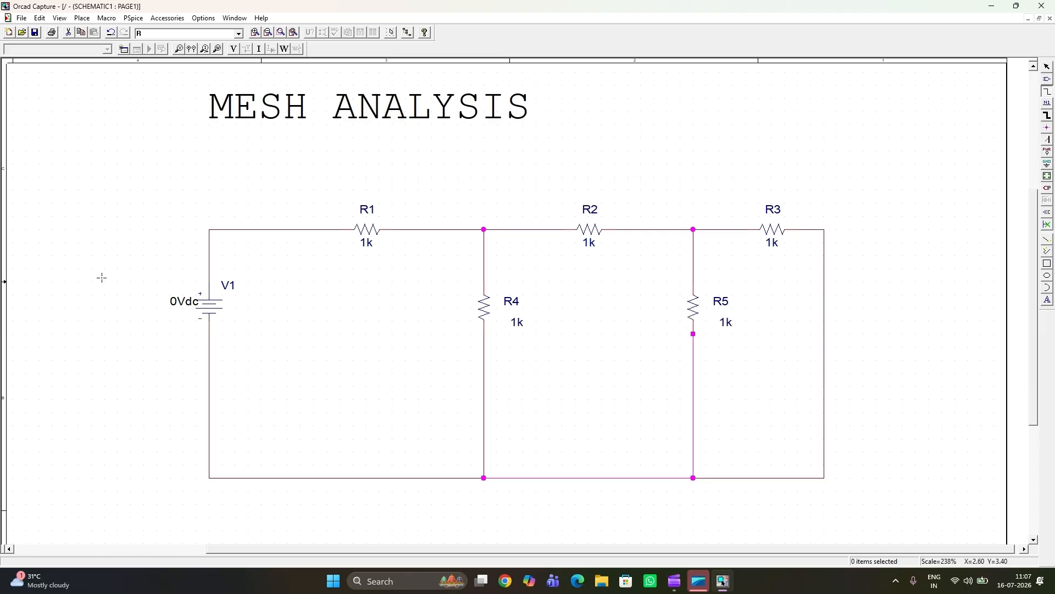
key(Escape)
click(844, 408)
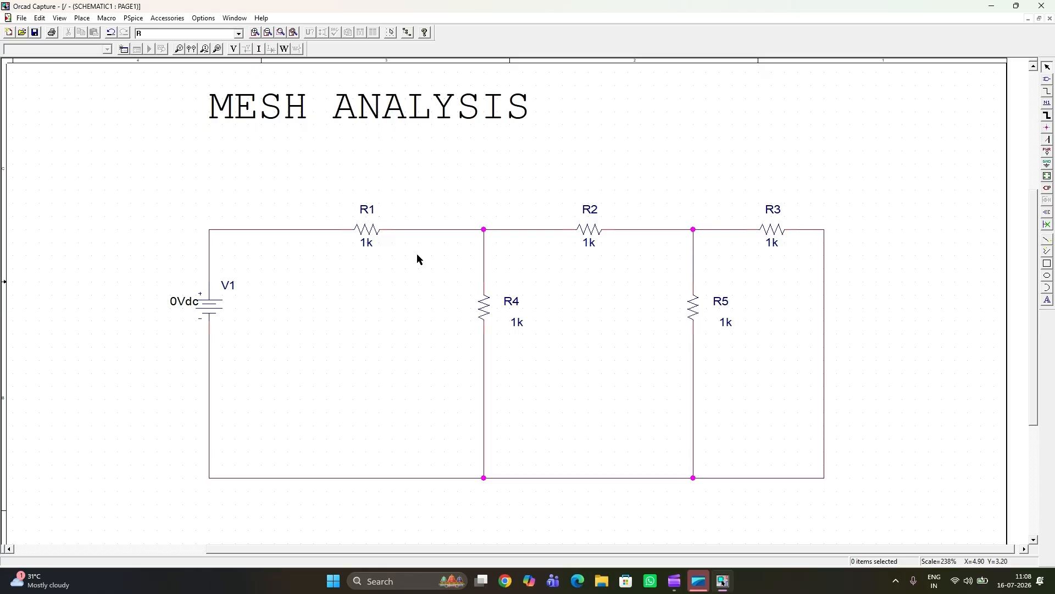
Step: Set the value of R1 to 500 and the value of R2 to 600
double_click(367, 243)
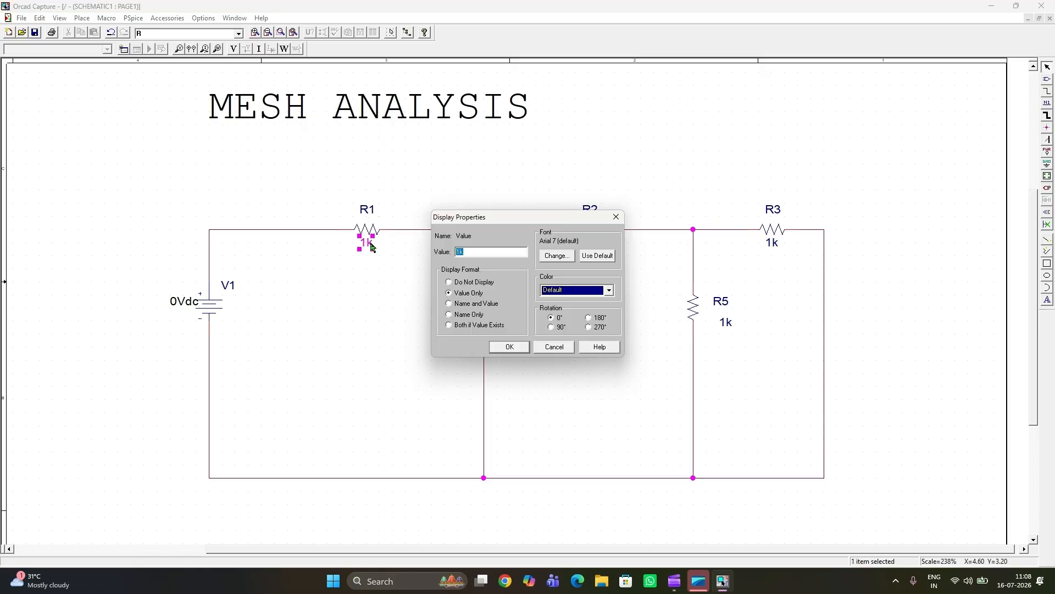
text(500)
click(510, 346)
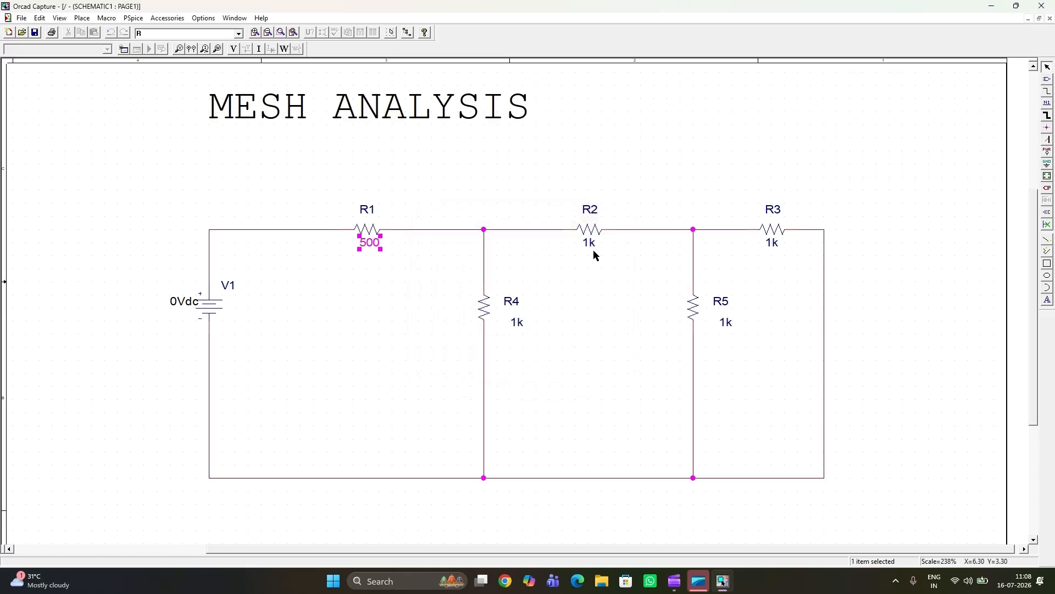
double_click(593, 244)
text(00)
text(600)
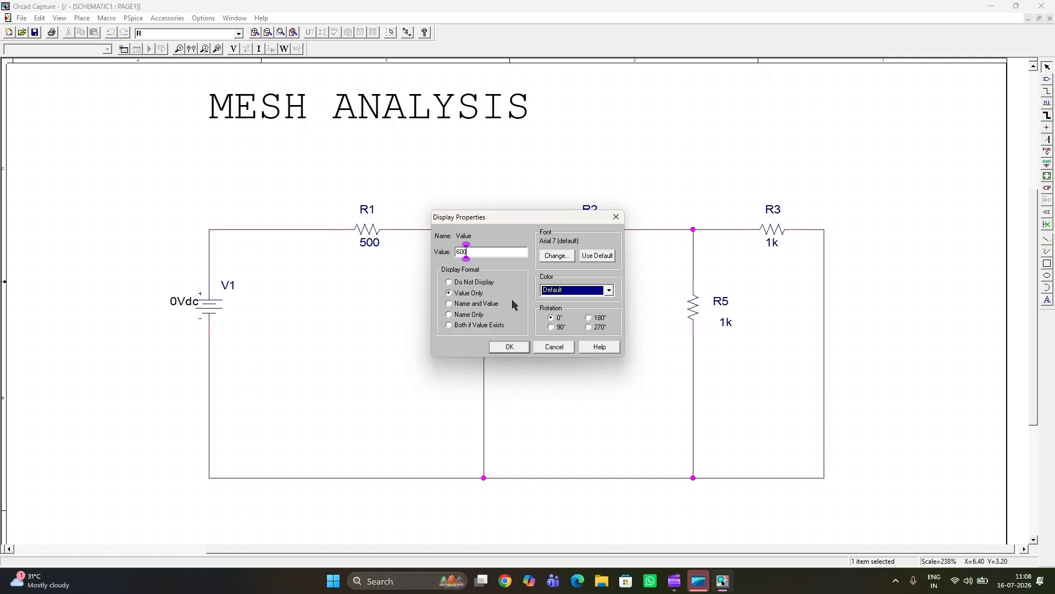
click(504, 346)
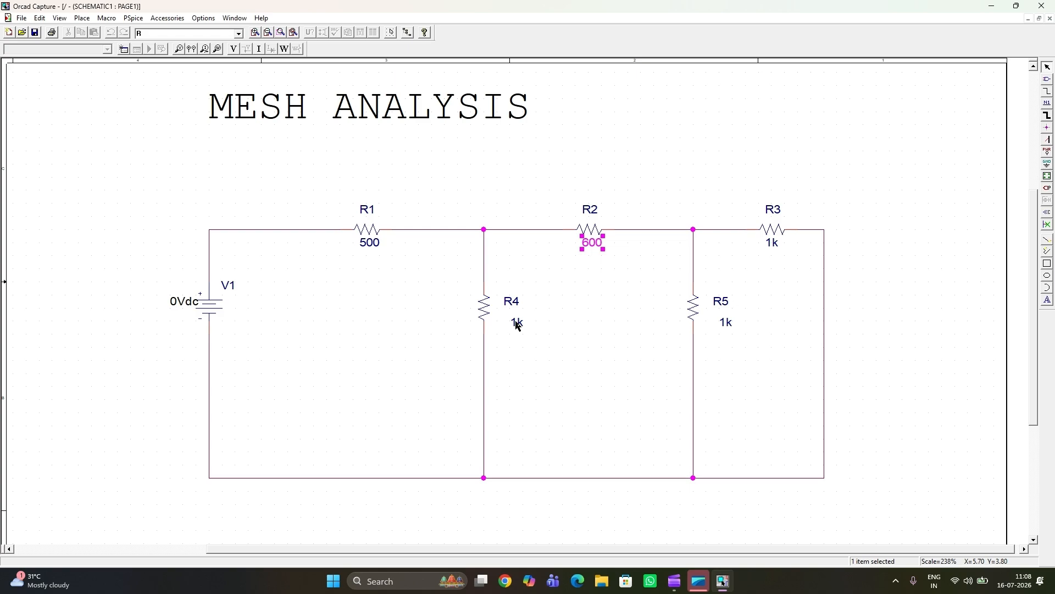
Step: Set the value of R4 to 800 and the value of R5 to 1500
double_click(517, 323)
text(800)
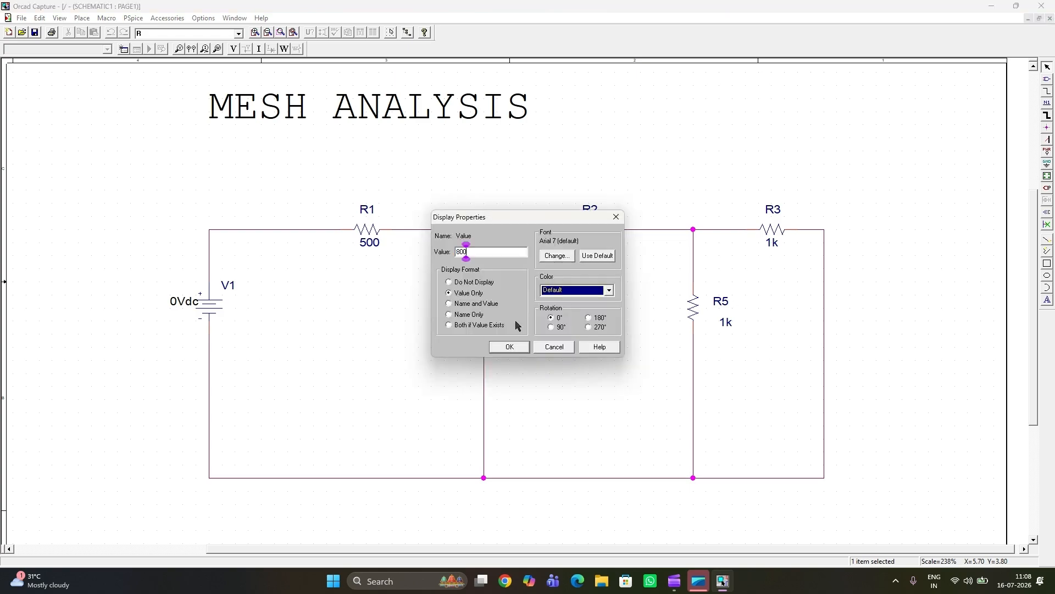
click(521, 345)
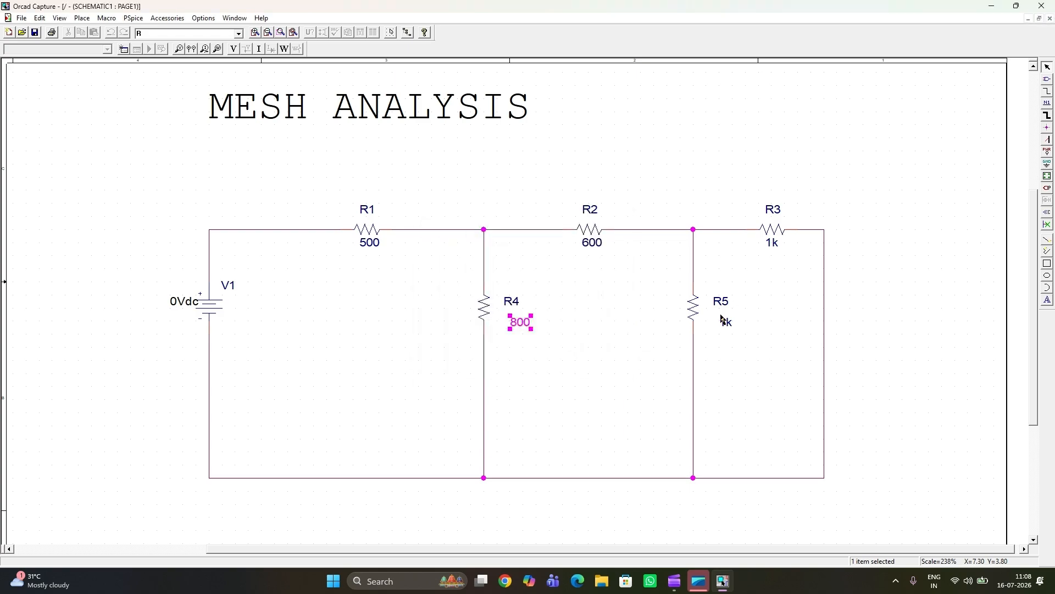
double_click(731, 325)
text(1500)
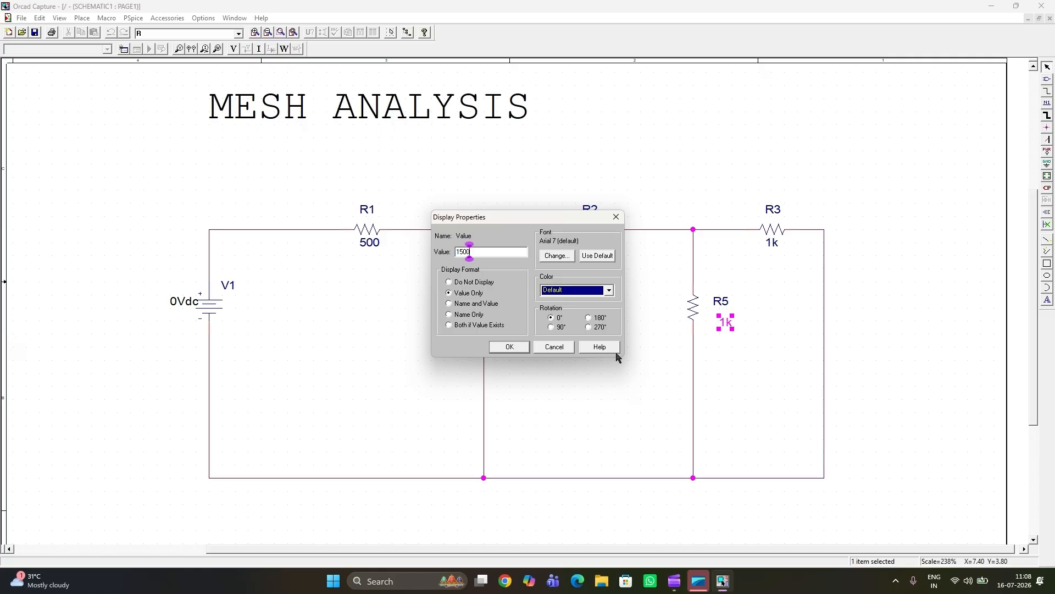
key(Return)
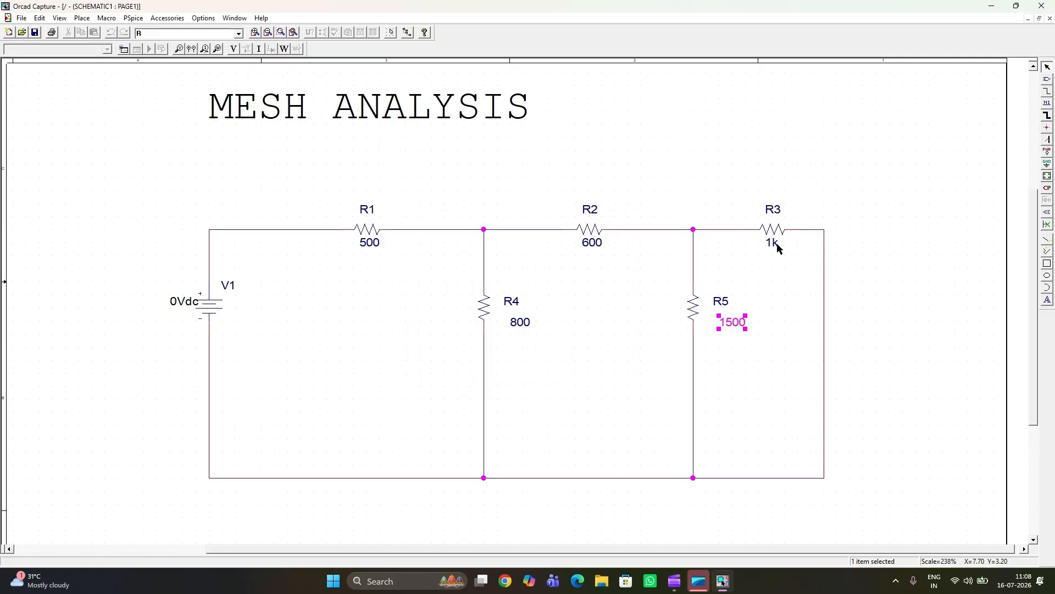
Step: Set the value of resistor R3 to 1200
double_click(776, 245)
text(1200)
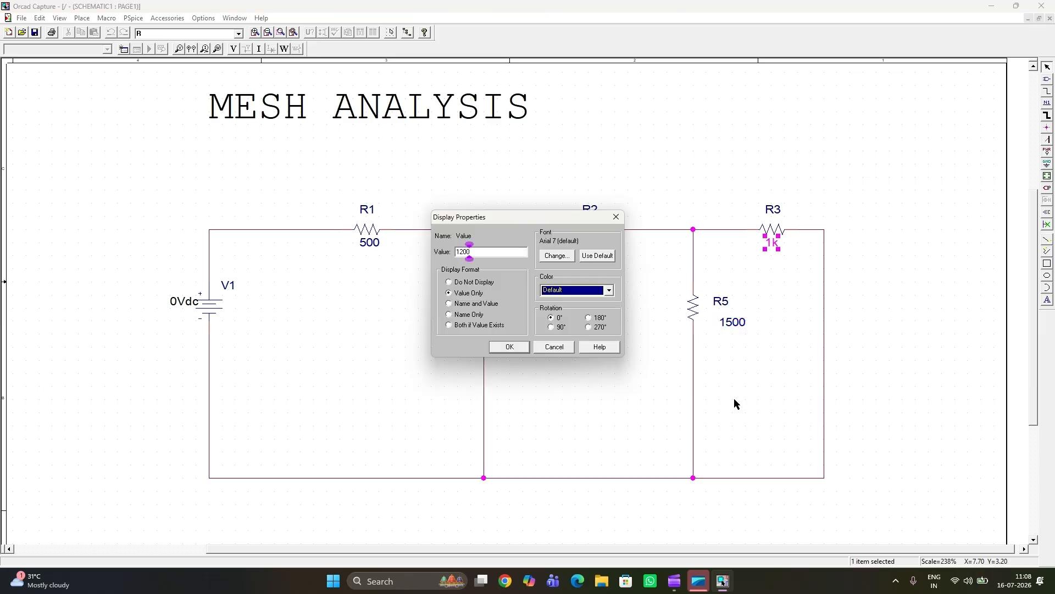
click(509, 346)
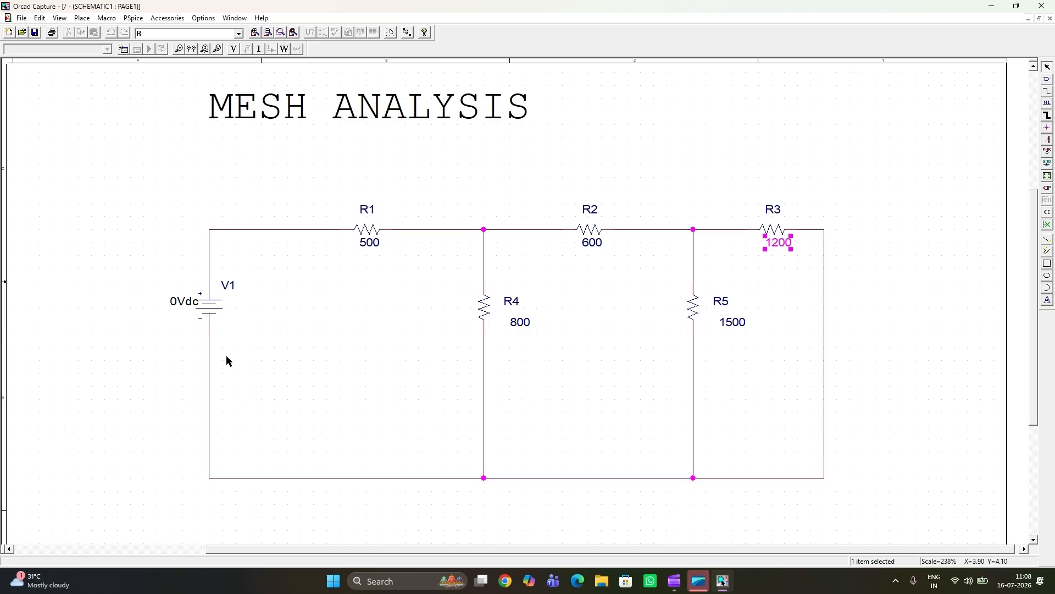
Step: Set the DC value of source V1 to 150 V and move its value label clear of the source symbol
double_click(175, 305)
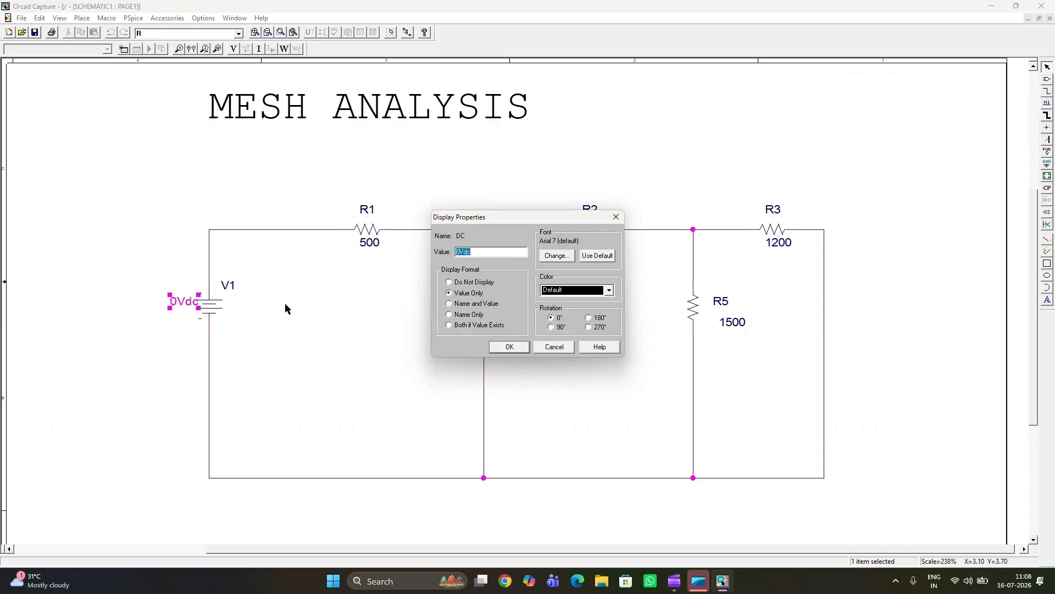
click(457, 251)
key(BackSpace)
text(150)
click(508, 346)
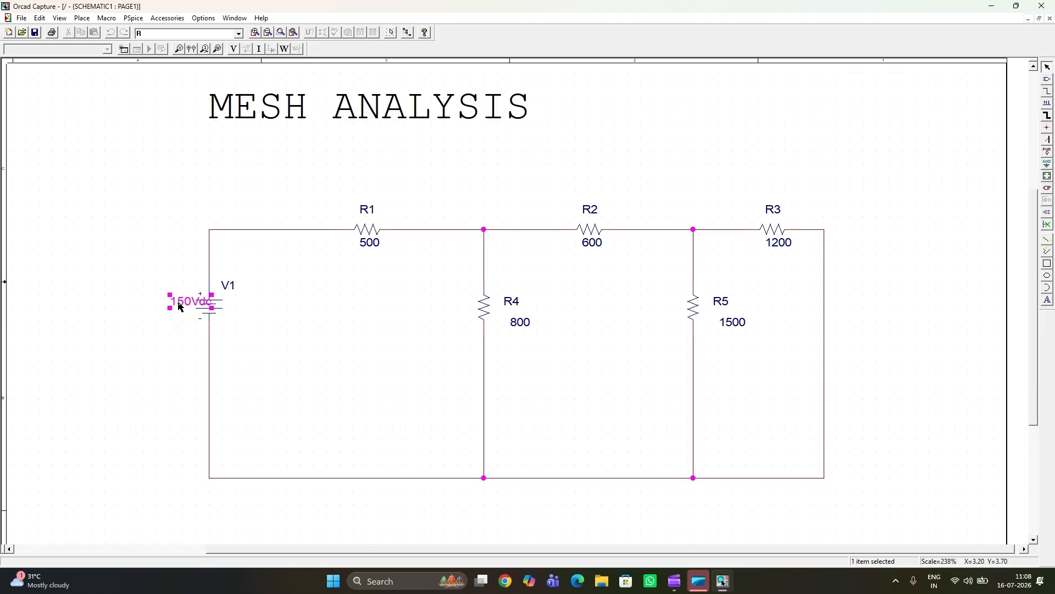
drag(179, 307, 159, 307)
click(423, 204)
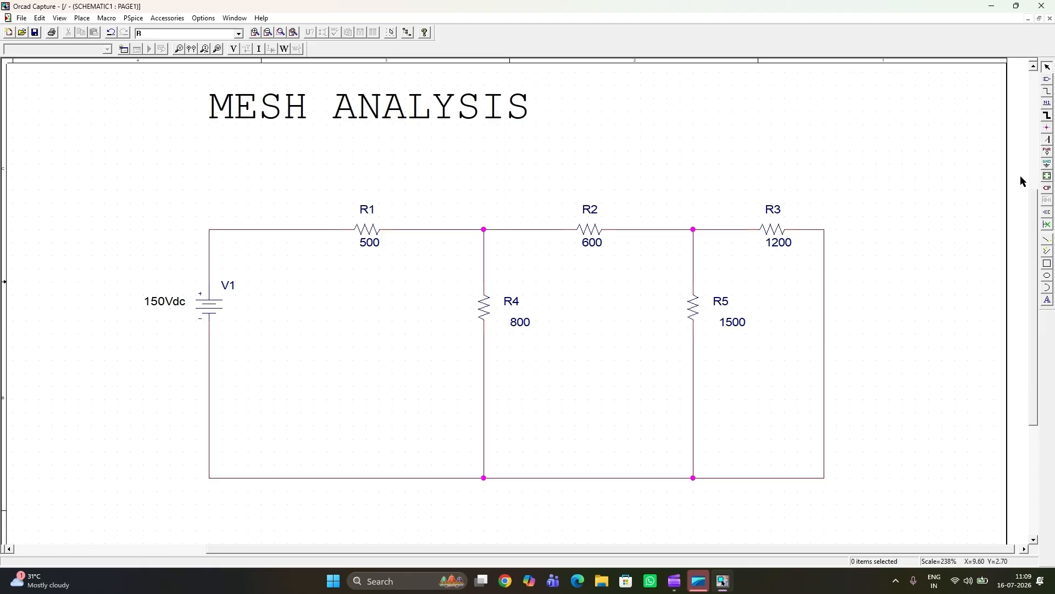
Step: Place a 0/SOURCE ground on the lower return line between V1 and R4, and end placement
click(1047, 165)
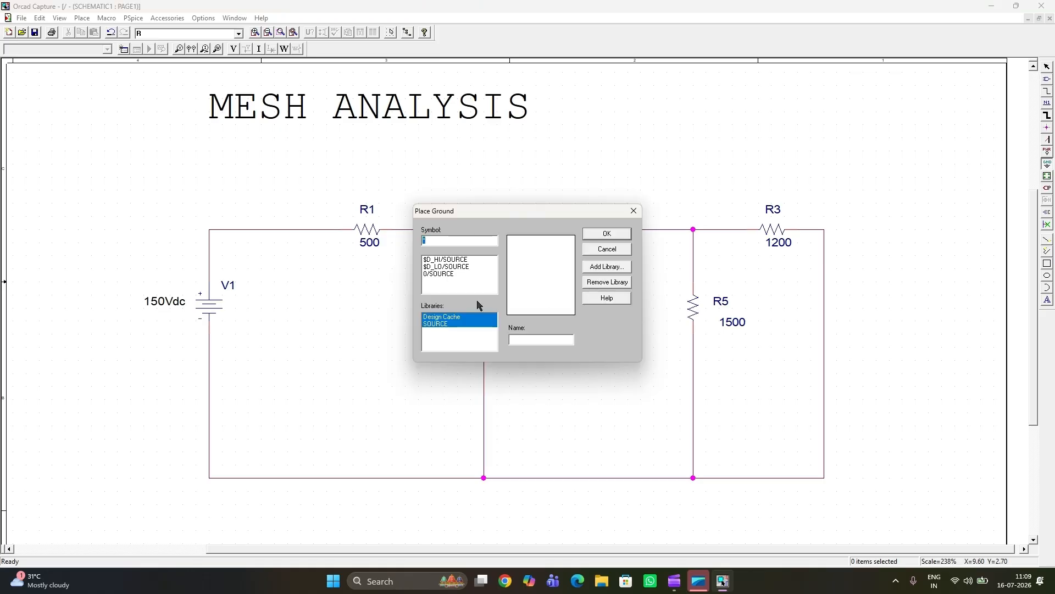
click(434, 274)
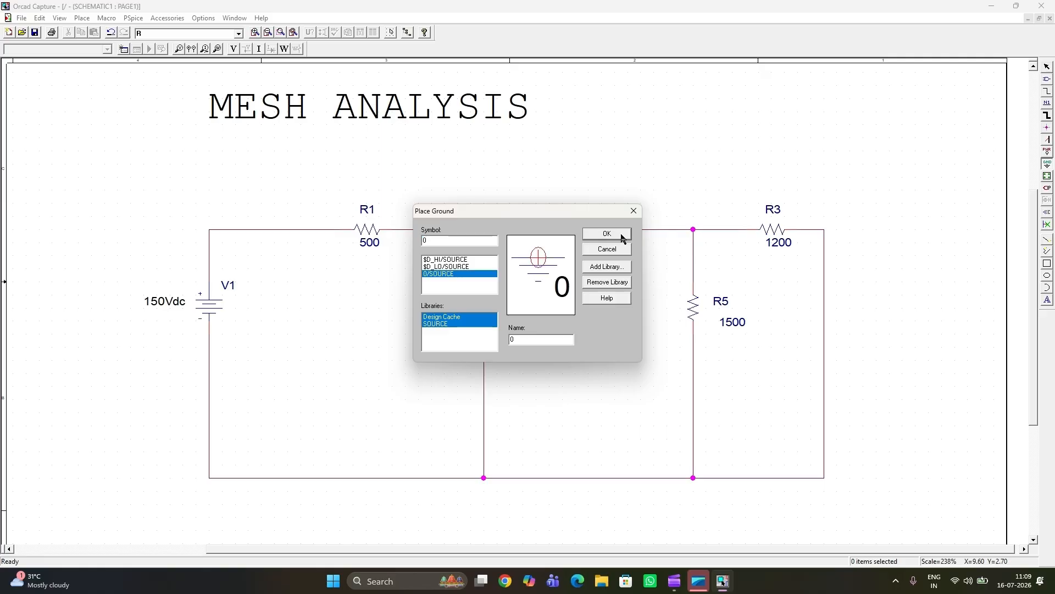
click(622, 236)
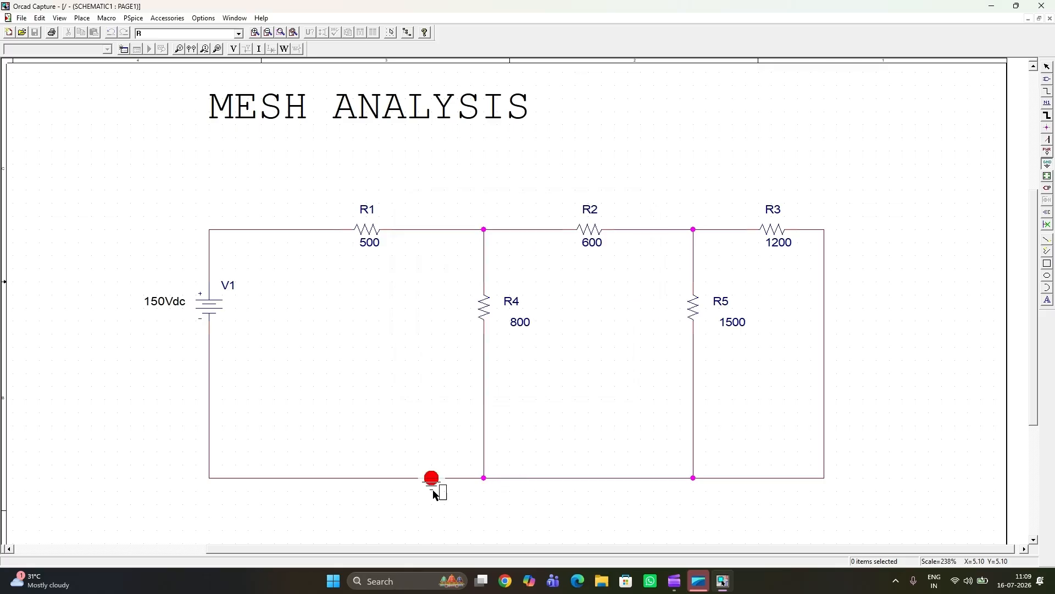
click(434, 494)
key(Escape)
click(331, 408)
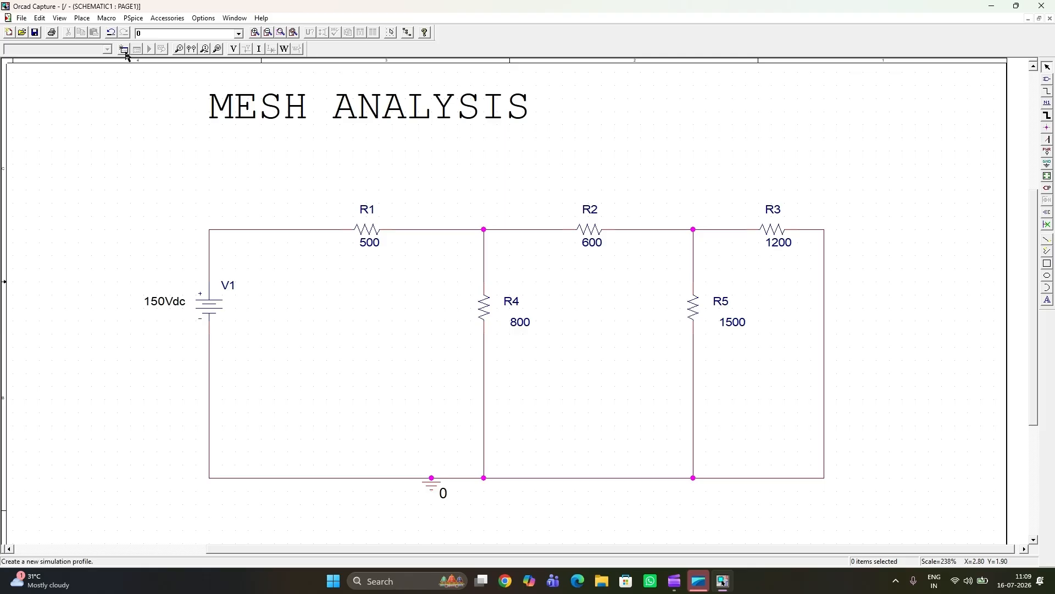
Step: Create a simulation profile named MESH and accept its Time Domain (Transient) analysis settings with a 1000ns run time
click(131, 18)
click(144, 32)
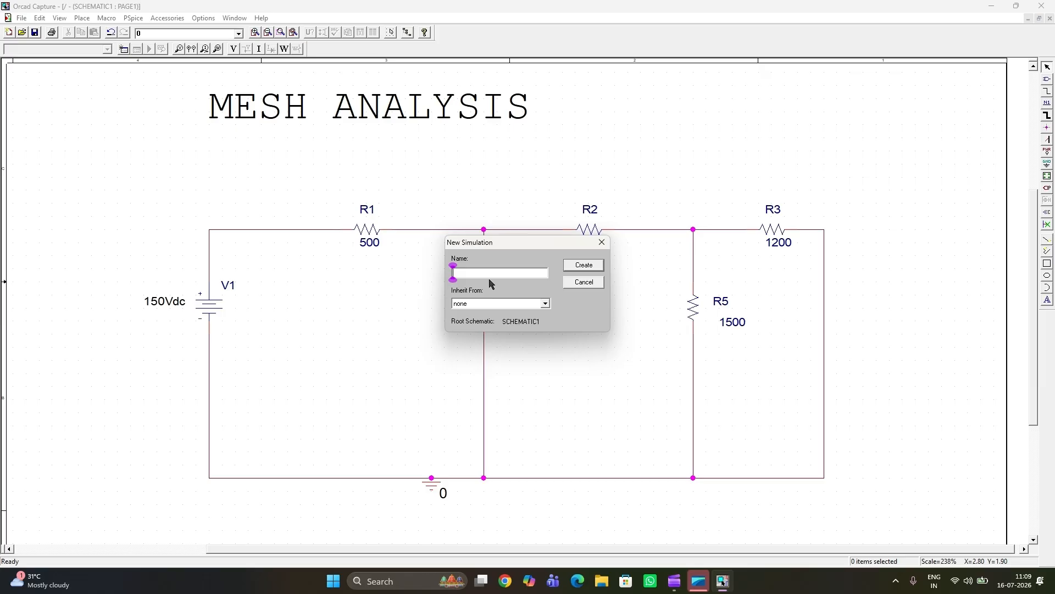
text(MASH)
click(584, 266)
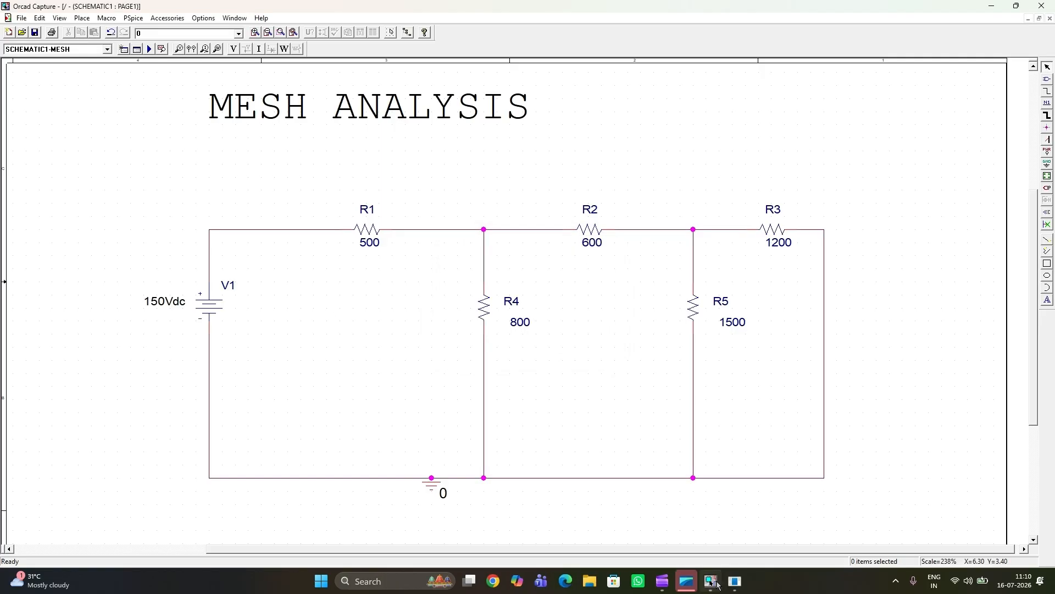
mouse_move(736, 583)
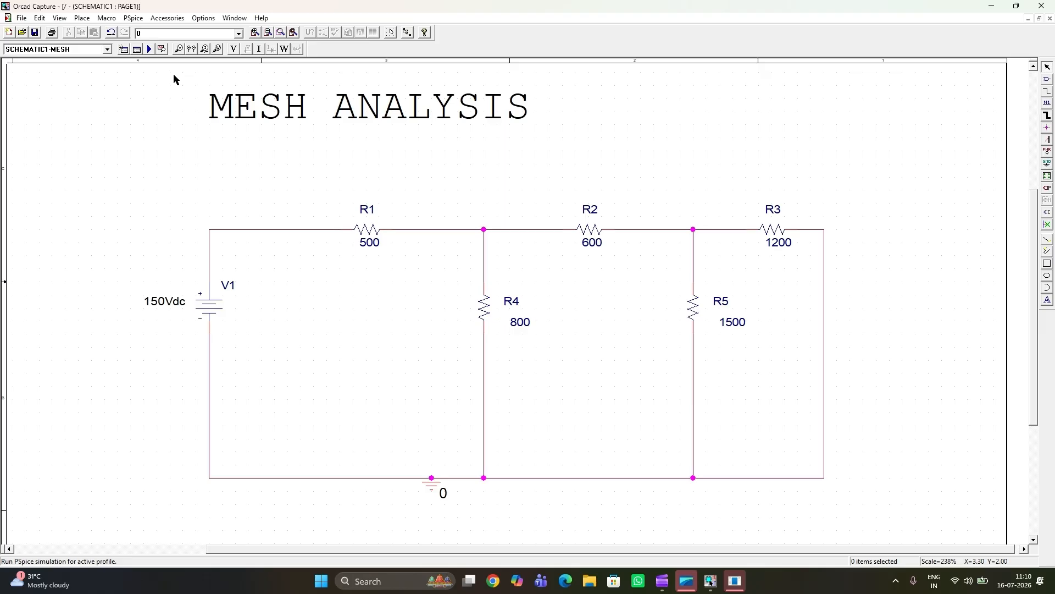
click(735, 581)
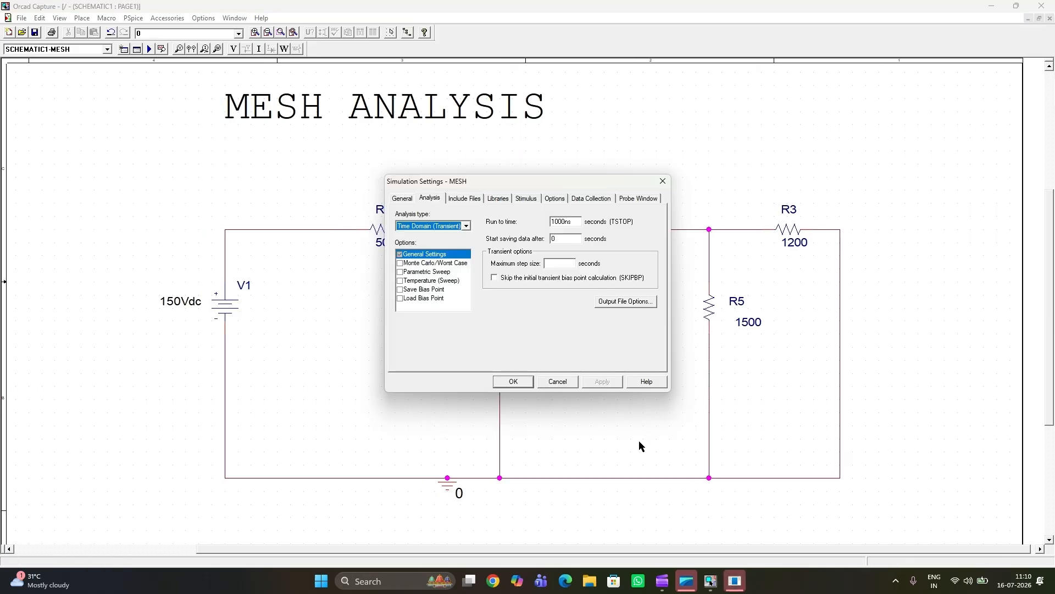
click(519, 382)
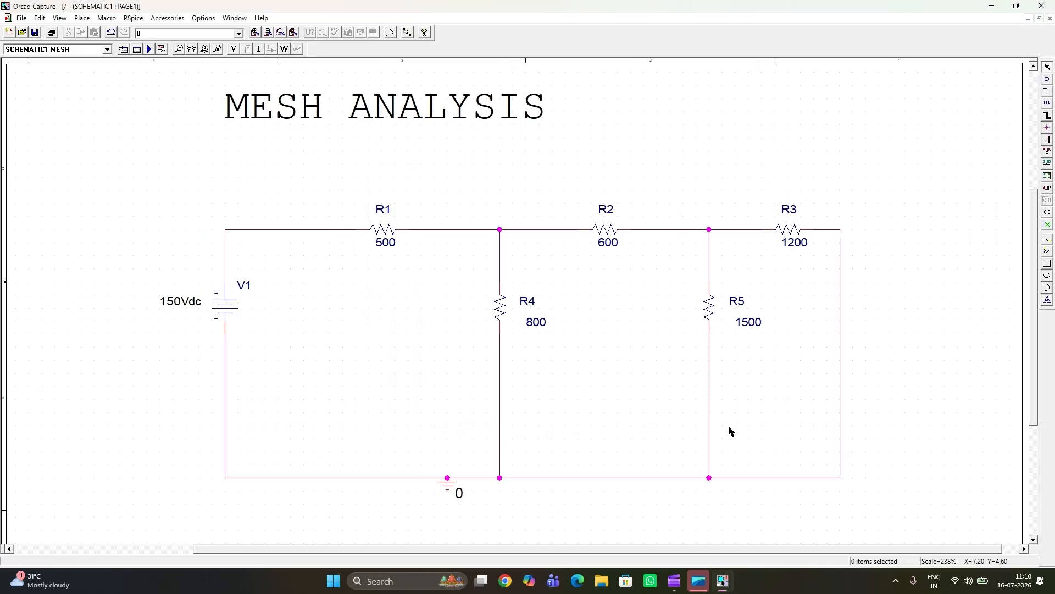
Step: Run the PSpice simulation for the MESH profile and show the PSpice A/D results window maximized
click(148, 50)
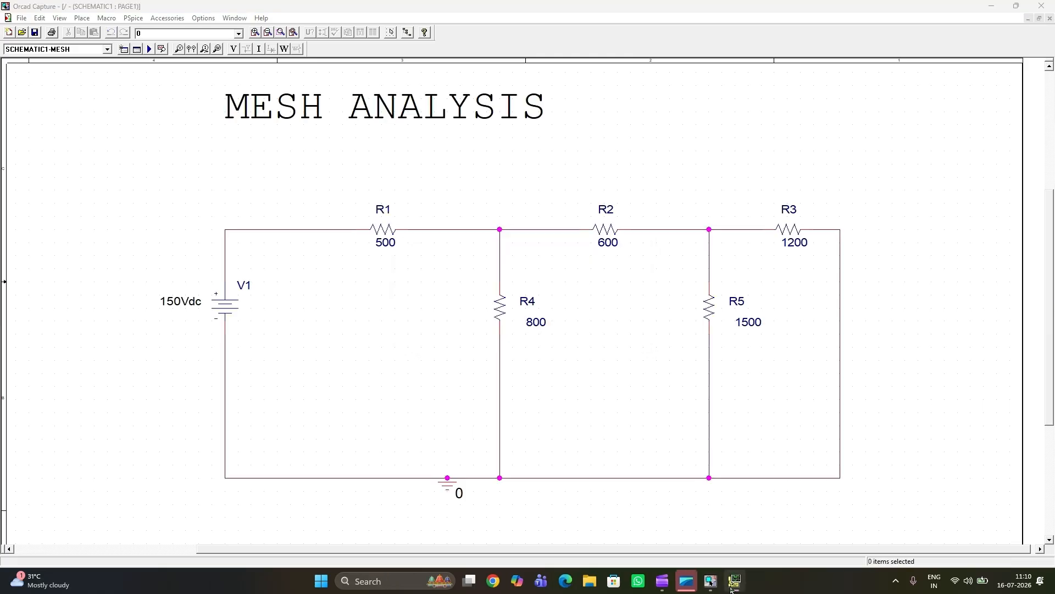
click(739, 577)
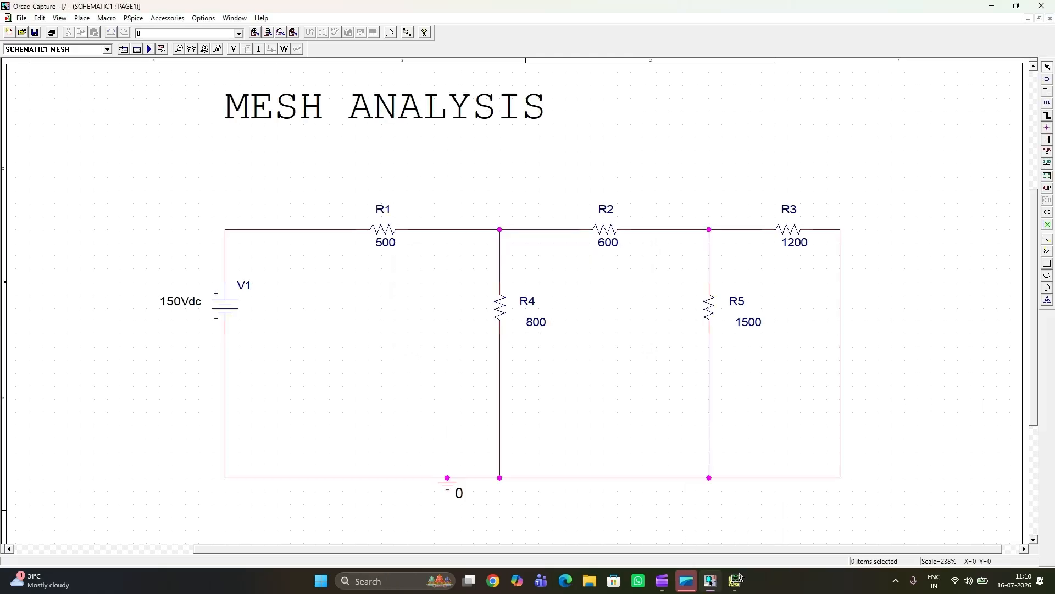
click(739, 577)
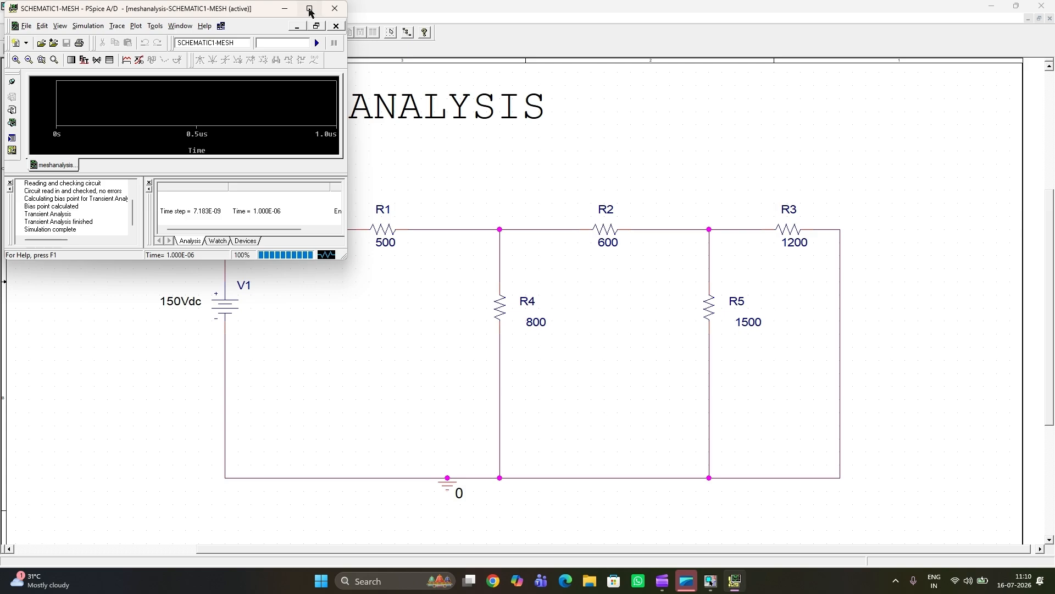
click(310, 9)
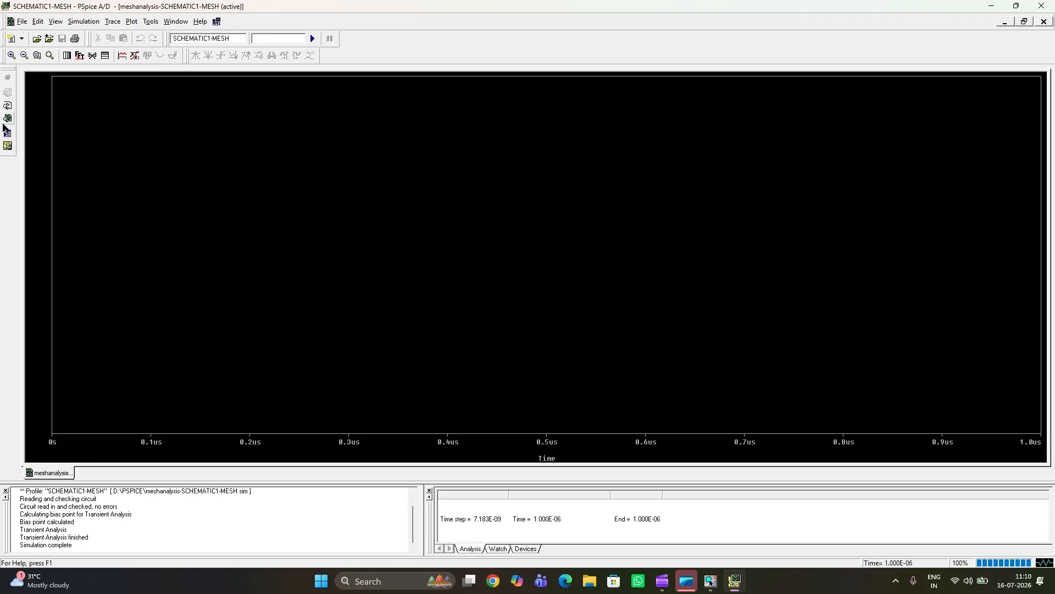
Step: View the simulation output file and the results plot, and return to the schematic
click(6, 108)
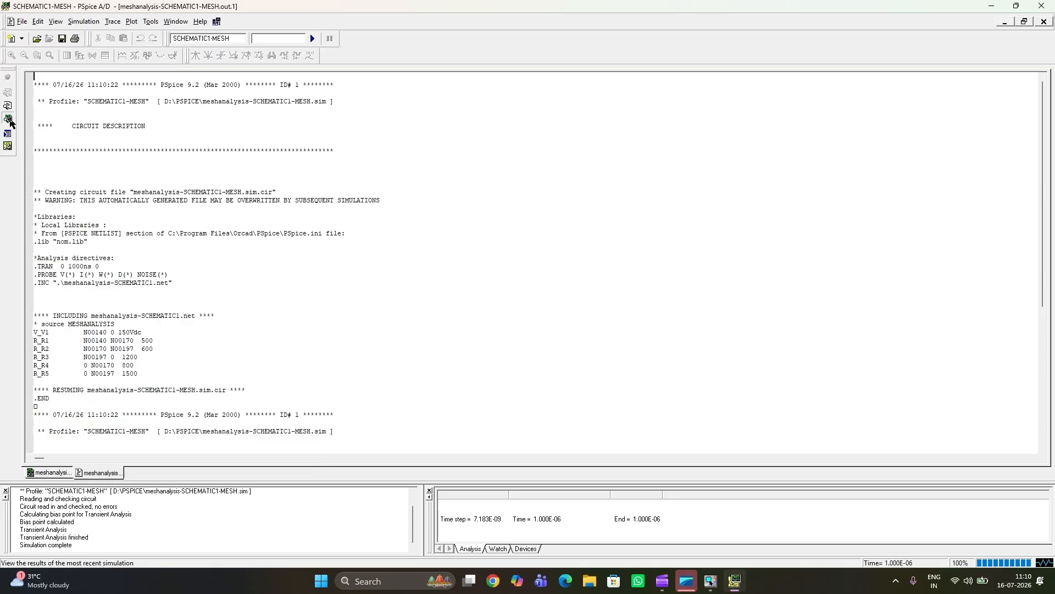
click(9, 120)
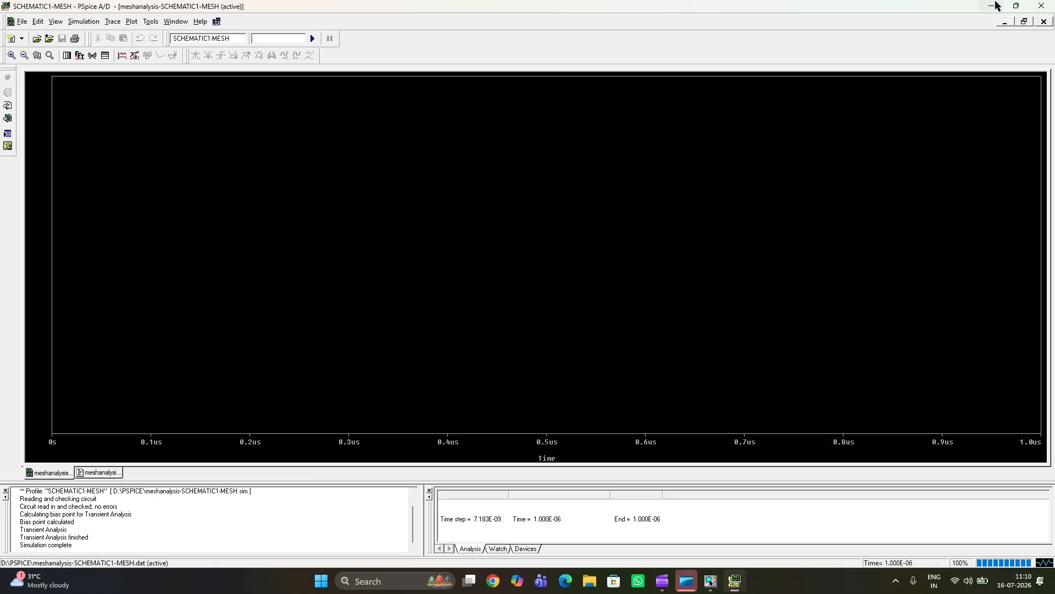
click(994, 6)
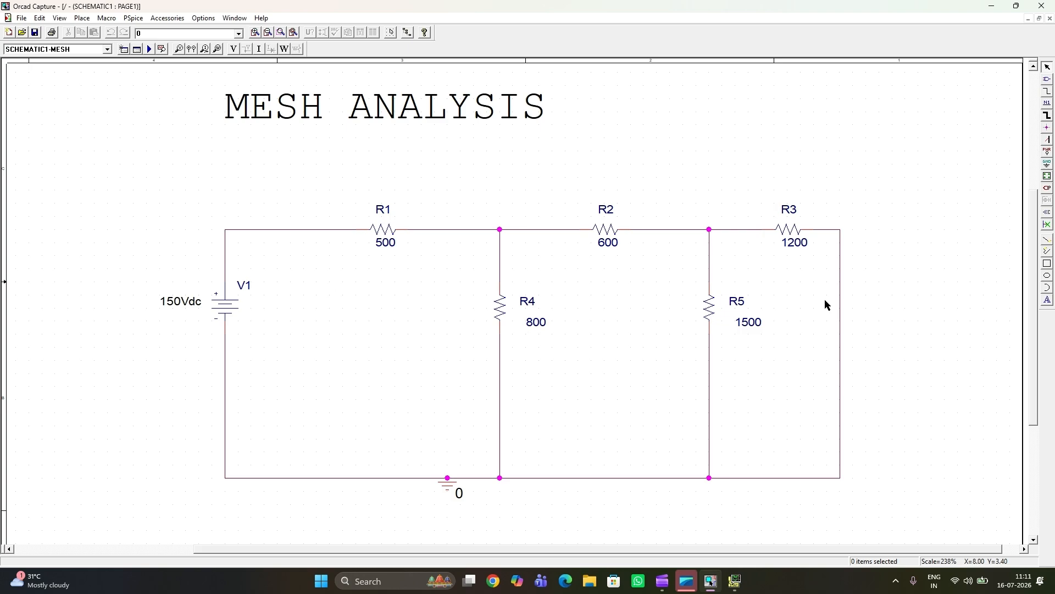
Step: Show the bias voltages, bias currents and bias powers on the schematic one after another, hiding each display after viewing
click(233, 50)
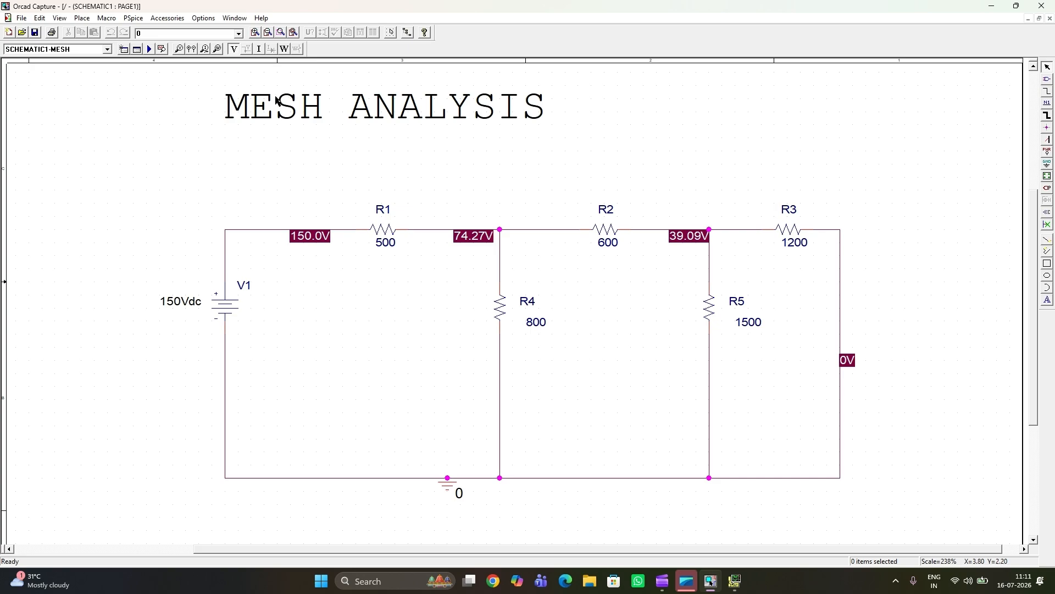
click(234, 49)
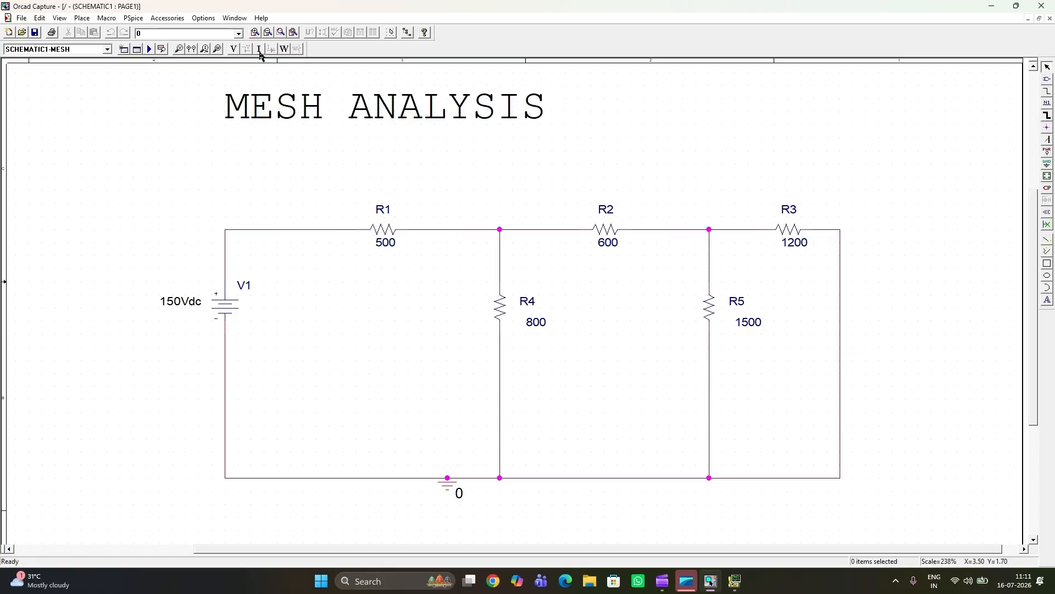
click(259, 50)
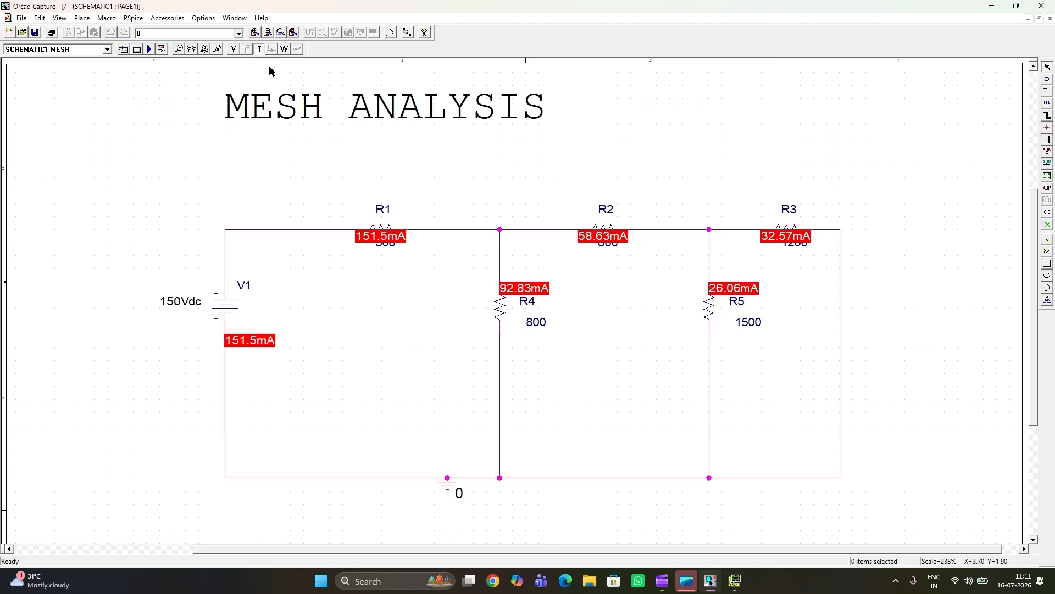
click(260, 49)
click(284, 49)
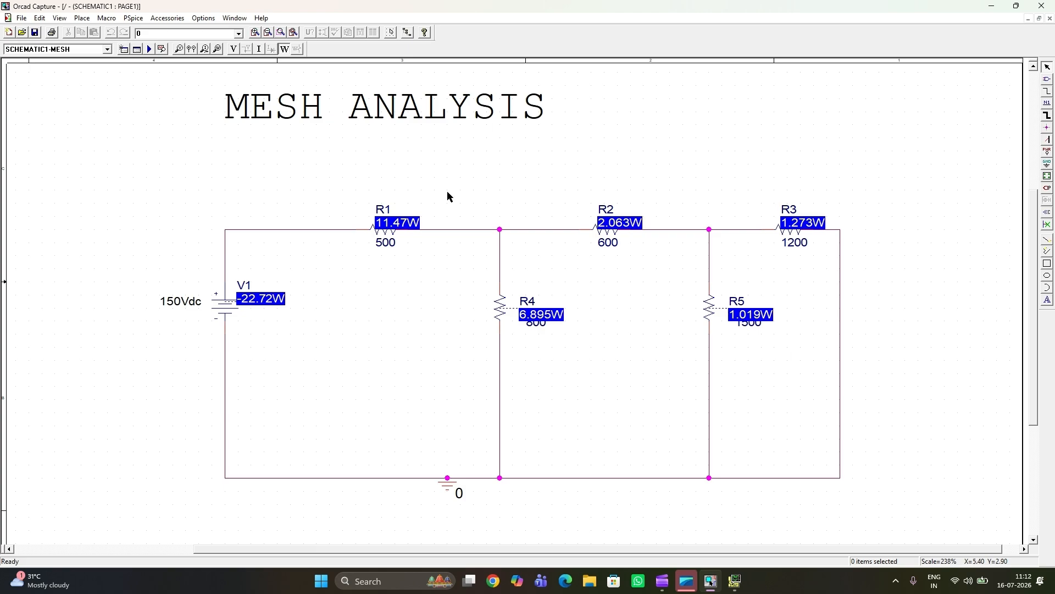
click(284, 50)
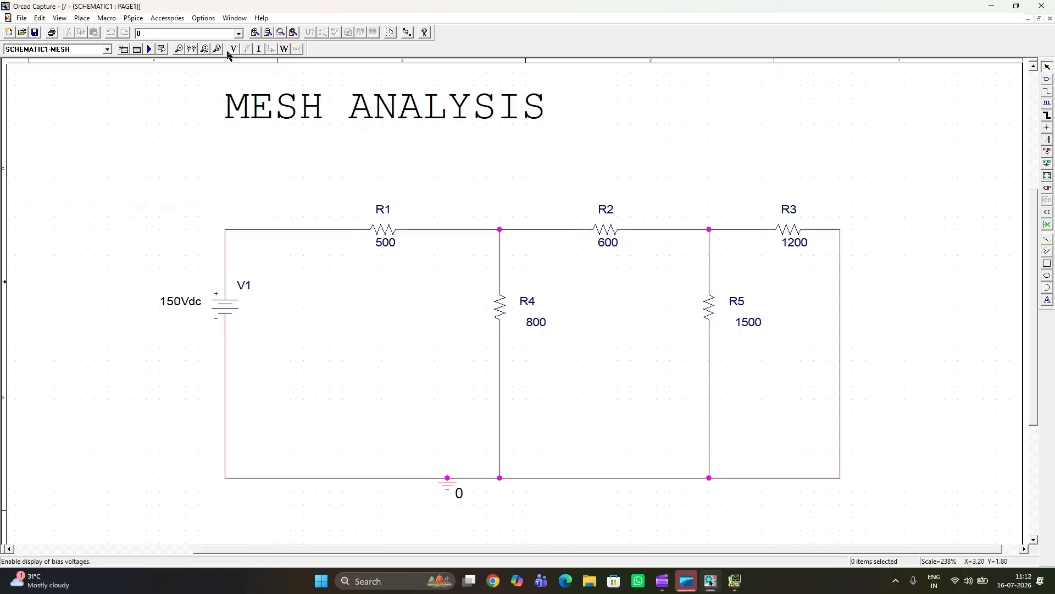
Step: Plot the voltage at the node joining R1, R2 and R4 using a voltage marker, and return to the schematic
click(178, 49)
click(504, 233)
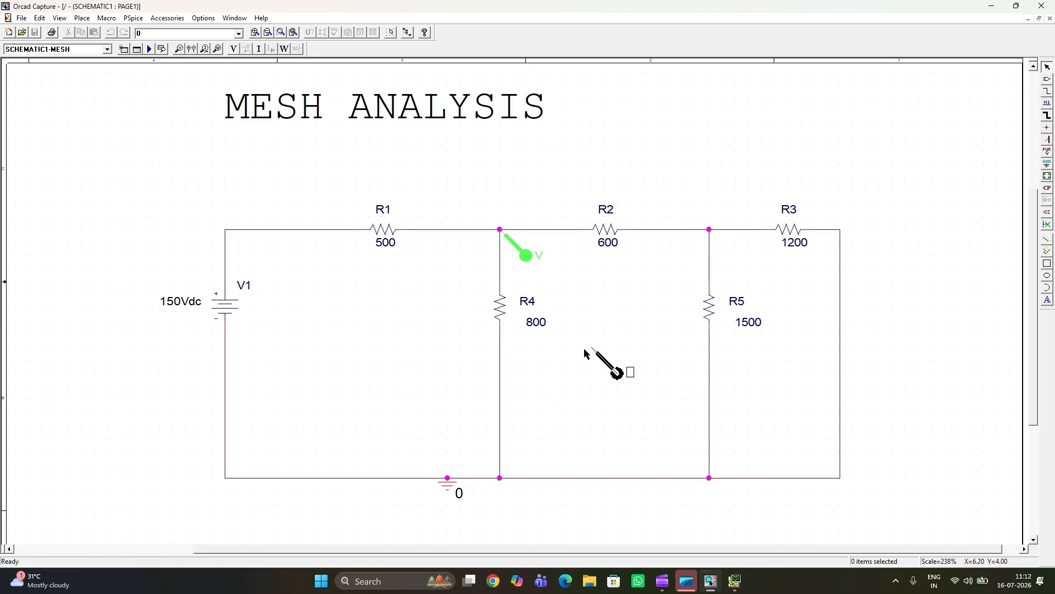
key(Escape)
click(151, 49)
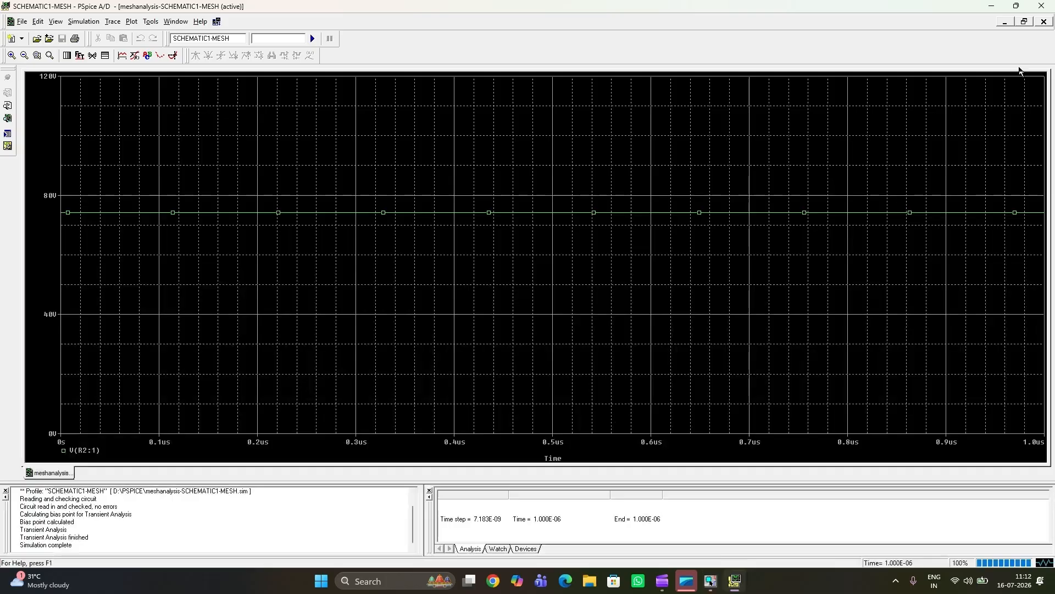
click(997, 7)
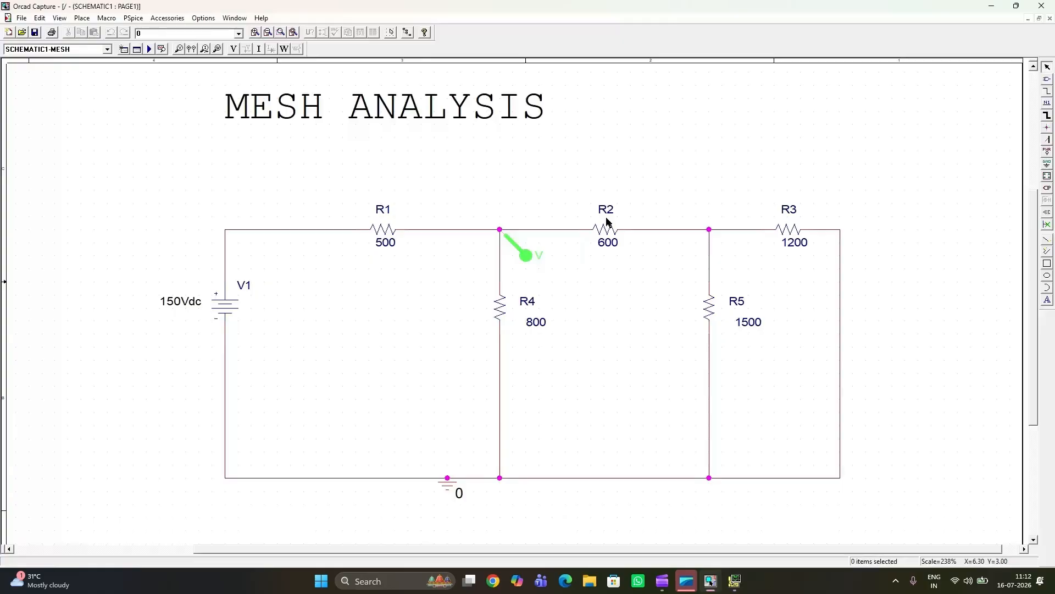
click(736, 582)
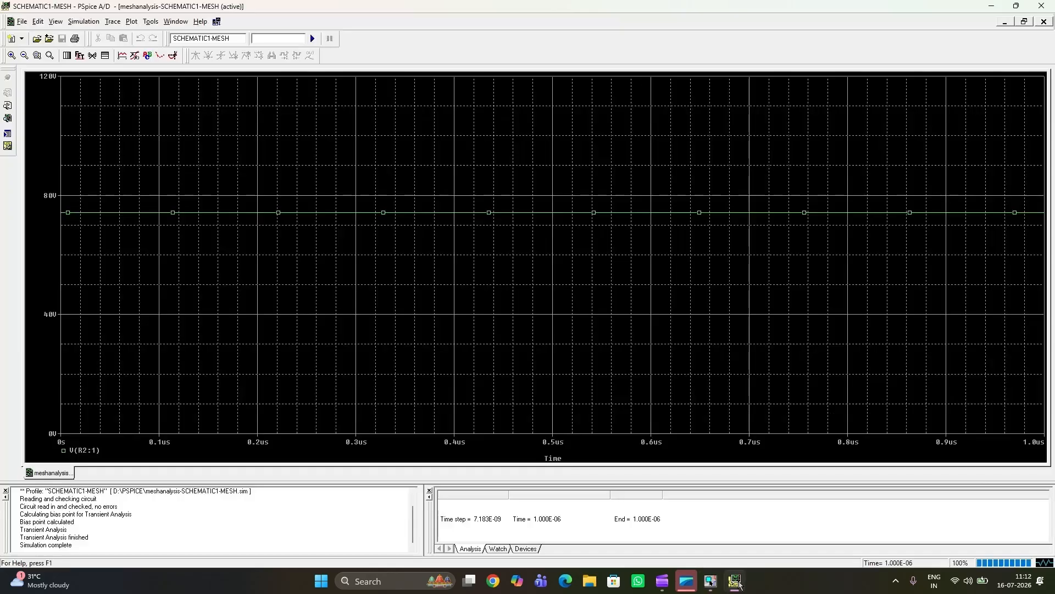
click(738, 582)
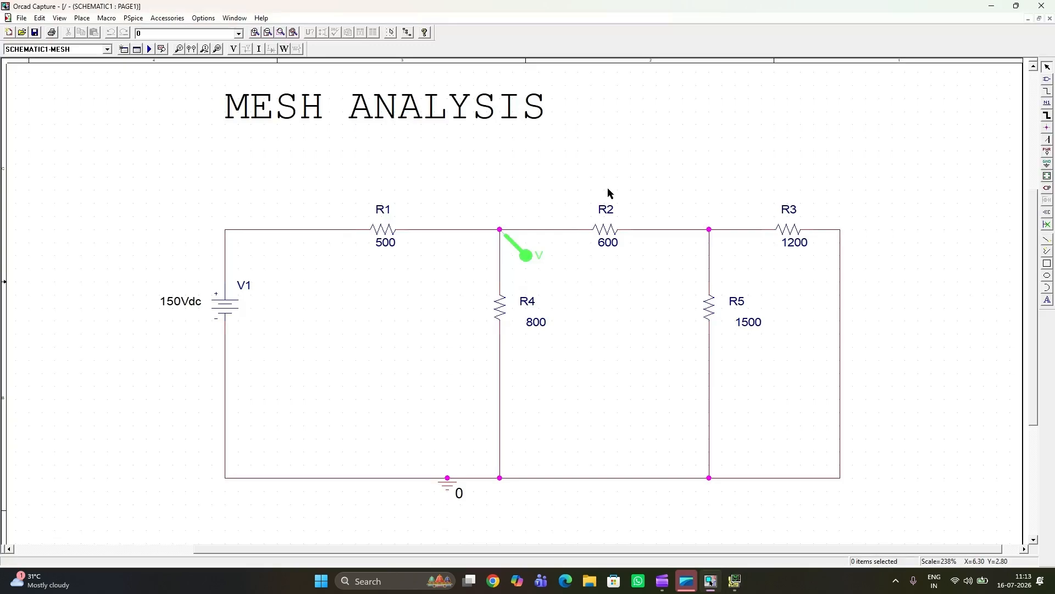
Step: Replace the voltage marker with differential voltage markers across R2, positive at the R4 node and negative at the R5 node
click(528, 257)
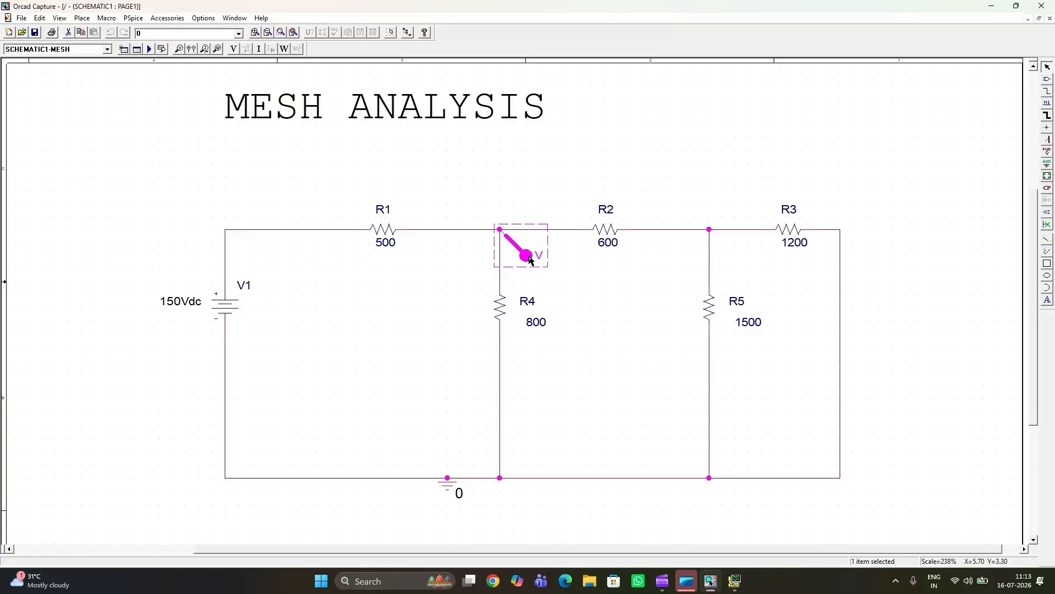
key(Delete)
click(193, 52)
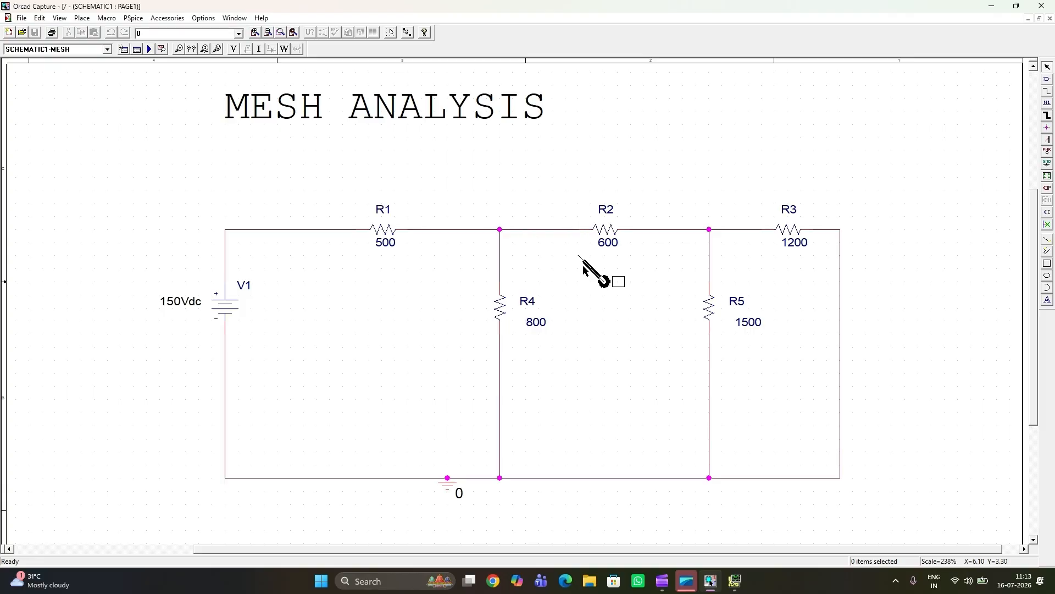
click(501, 231)
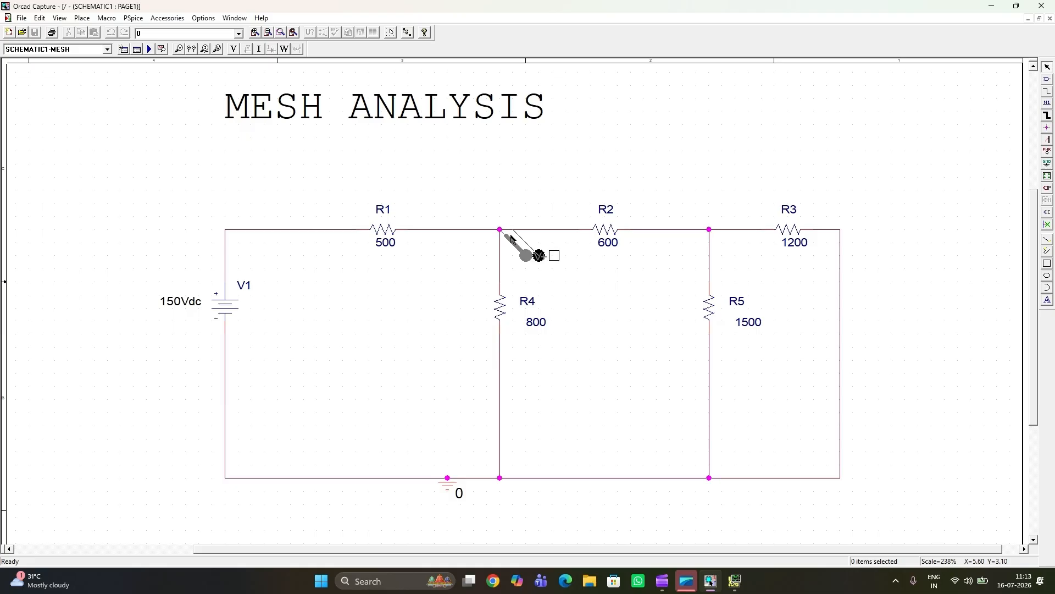
click(711, 232)
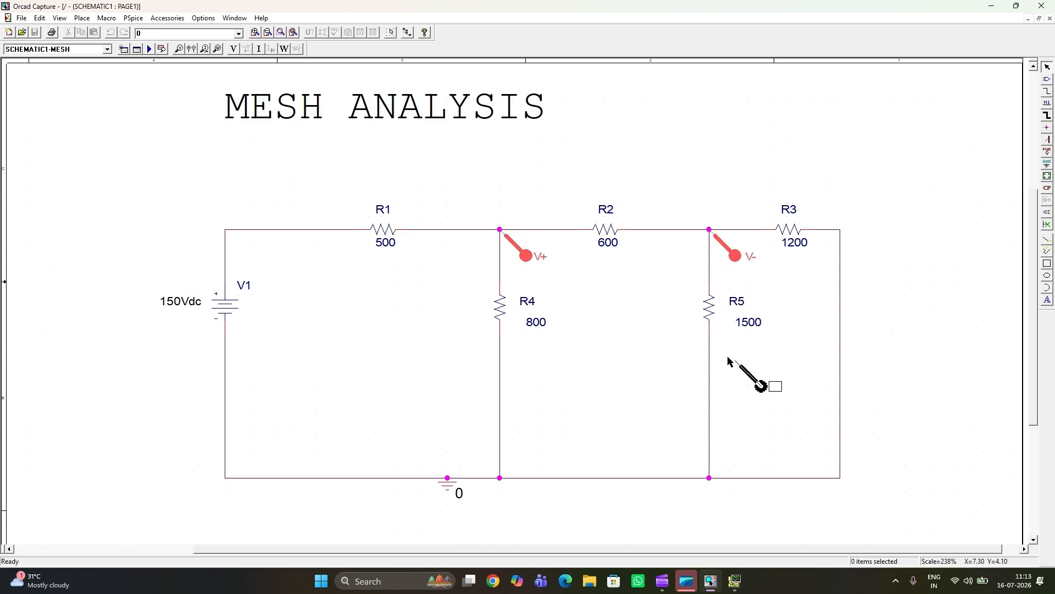
key(Escape)
Step: Run the simulation to plot the voltage across R2, select its trace and turn on the cursor
click(152, 49)
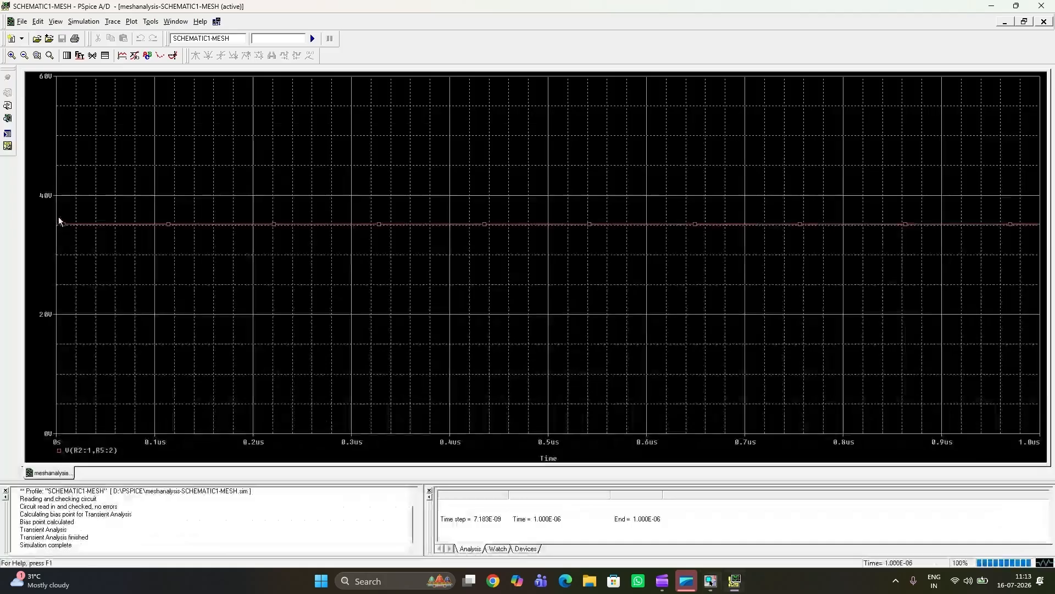
click(176, 224)
click(172, 56)
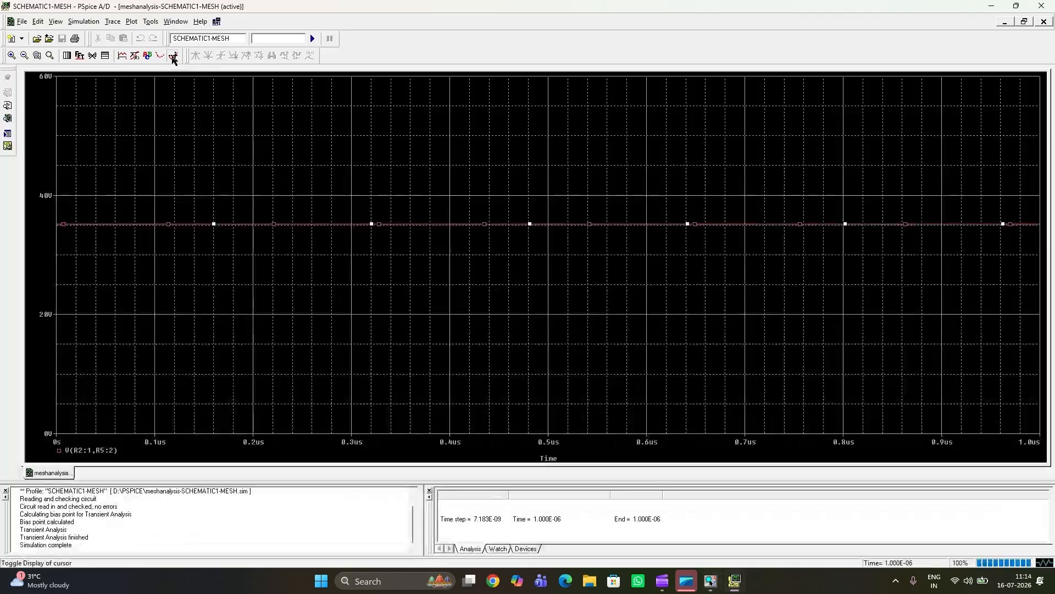
click(172, 55)
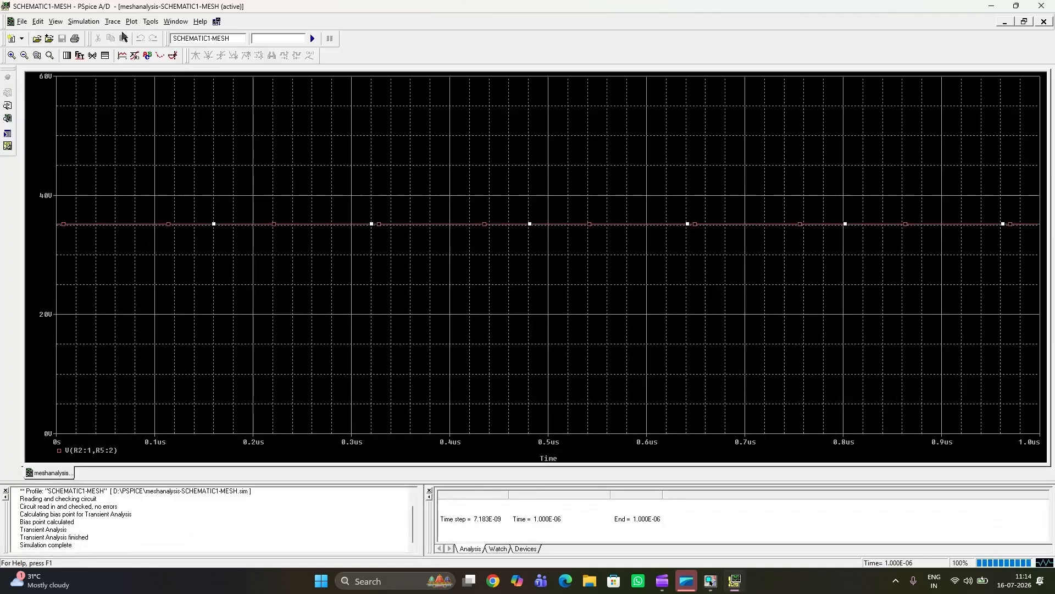
click(151, 22)
mouse_move(173, 24)
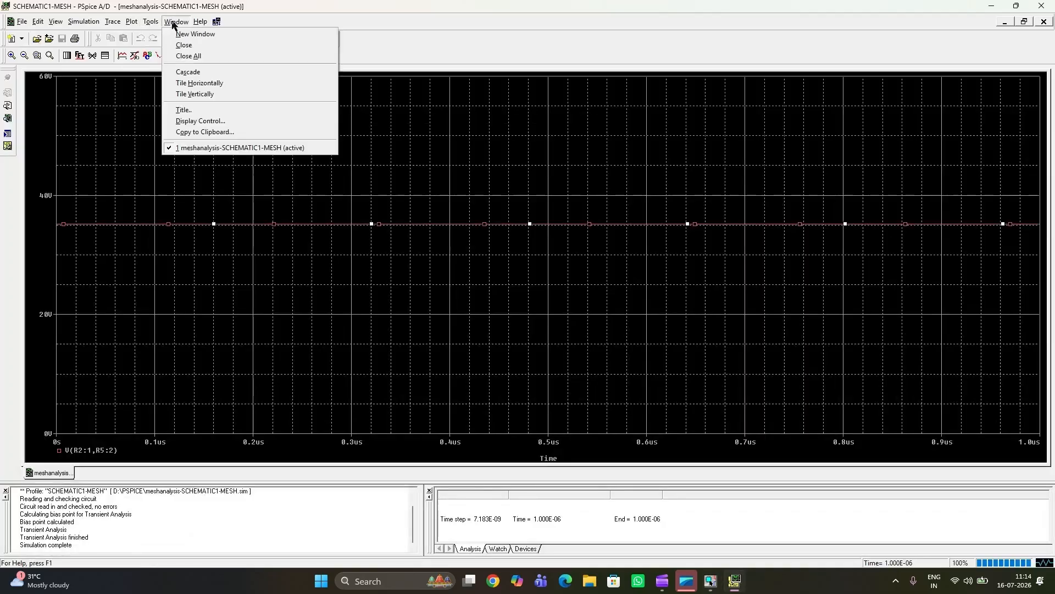
mouse_move(134, 25)
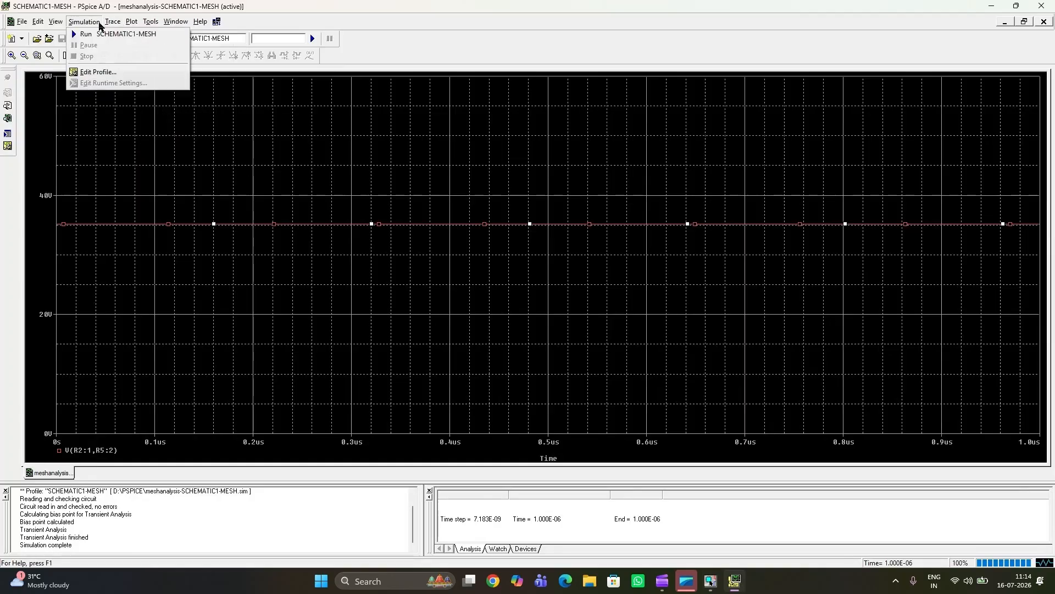
mouse_move(58, 26)
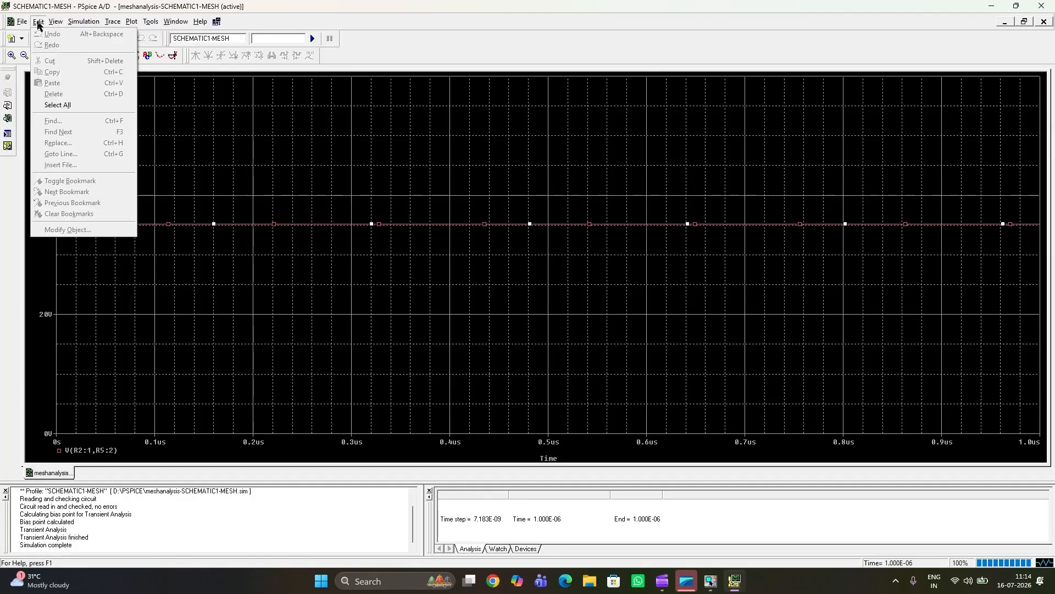
click(220, 254)
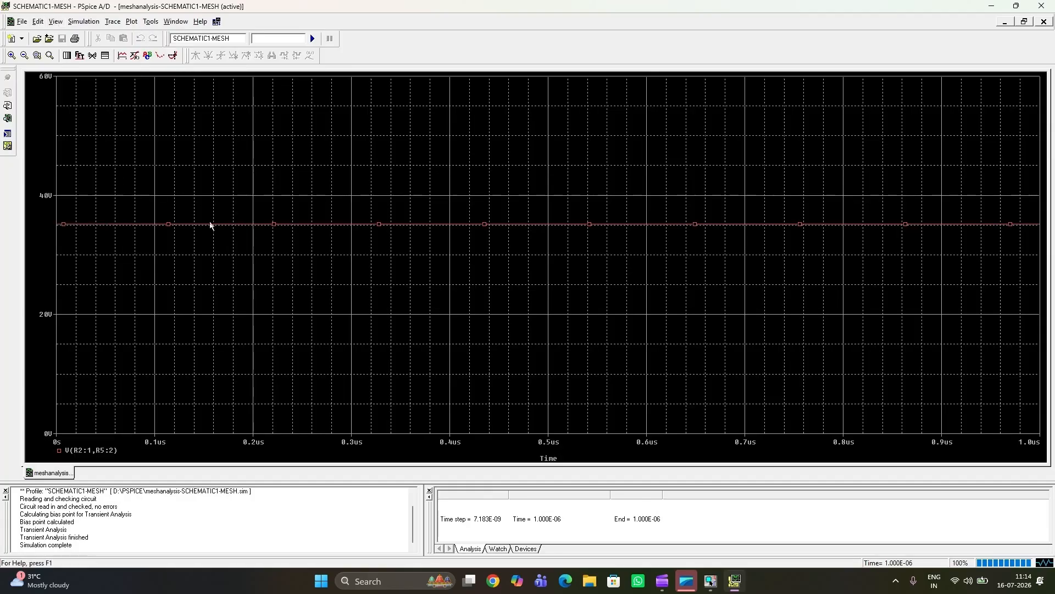
click(274, 225)
click(275, 226)
right_click(275, 225)
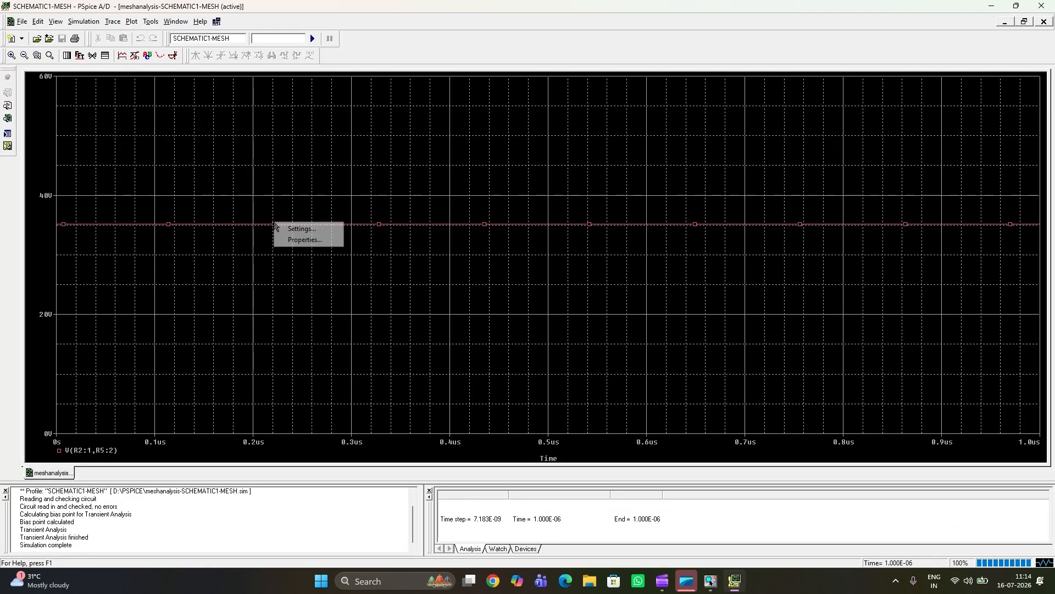
click(302, 228)
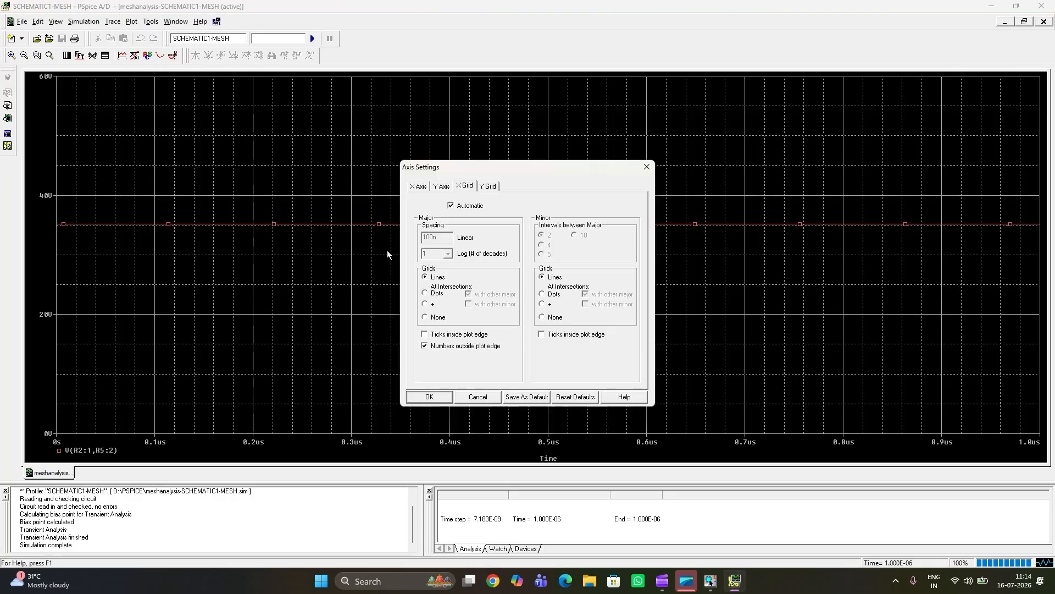
click(472, 400)
right_click(274, 226)
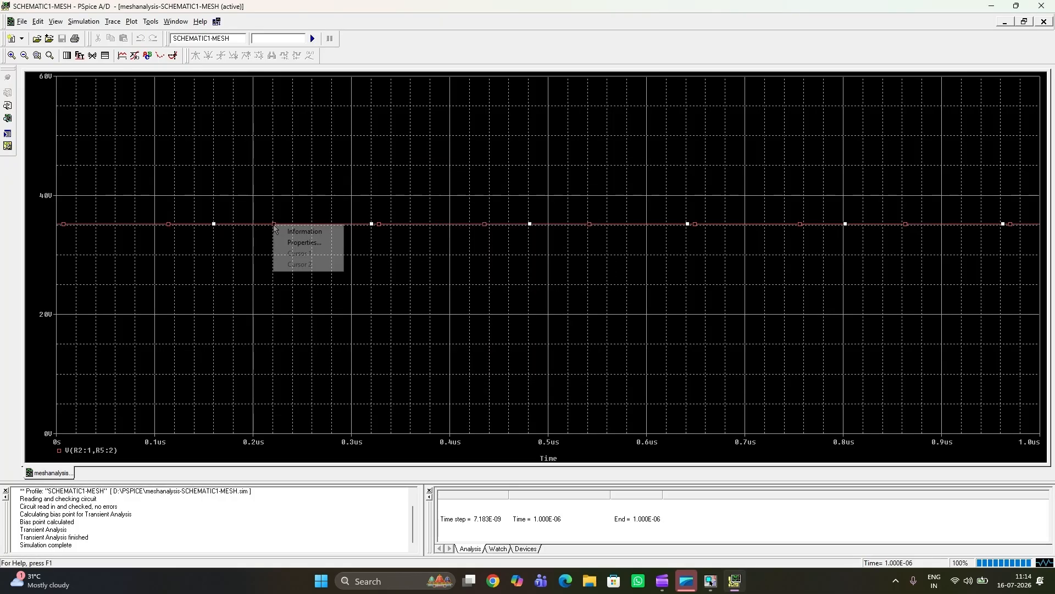
click(283, 244)
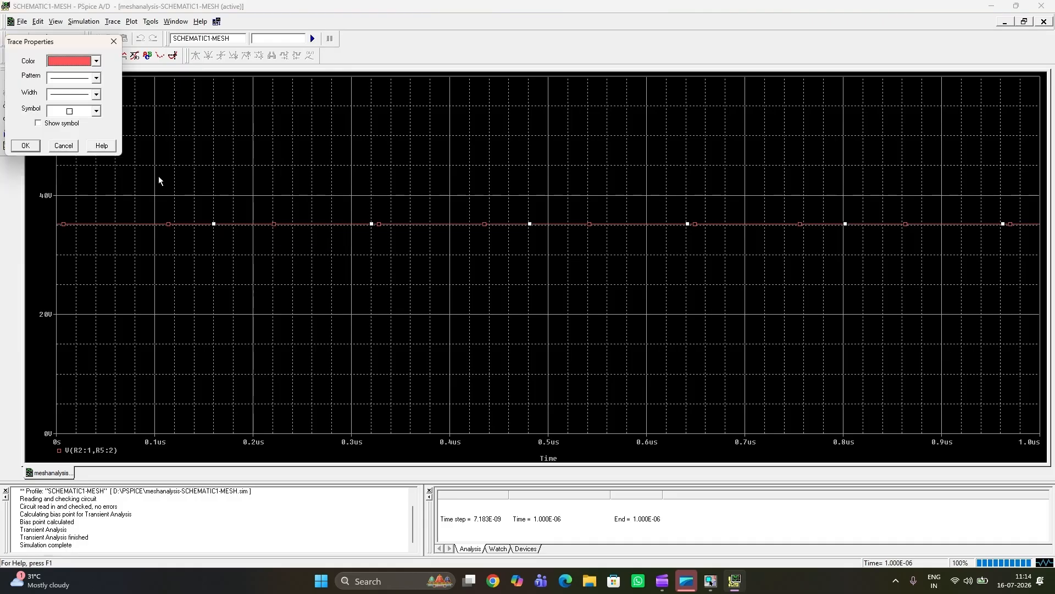
click(71, 149)
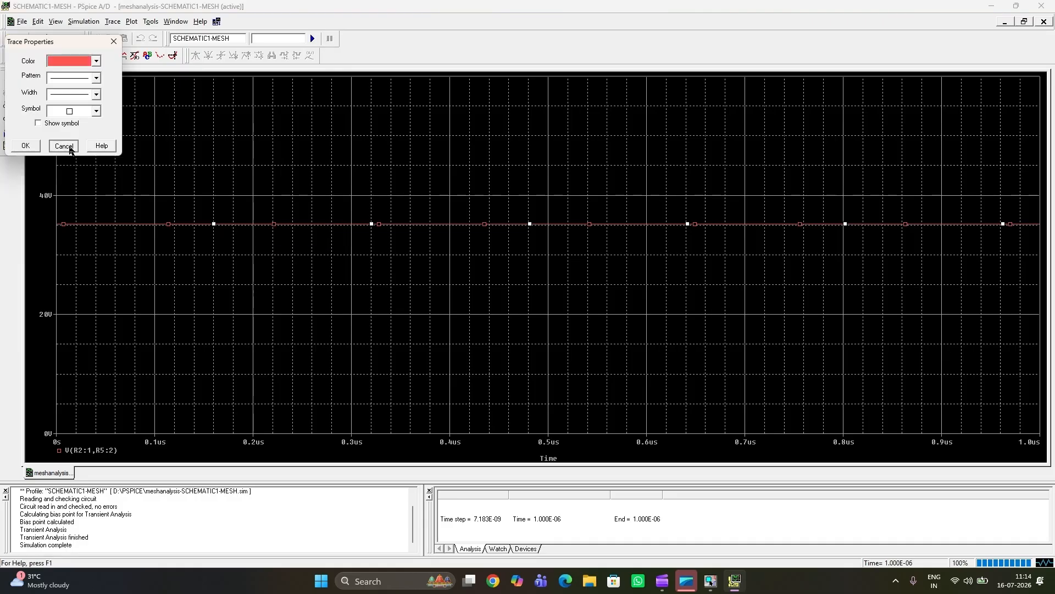
click(415, 294)
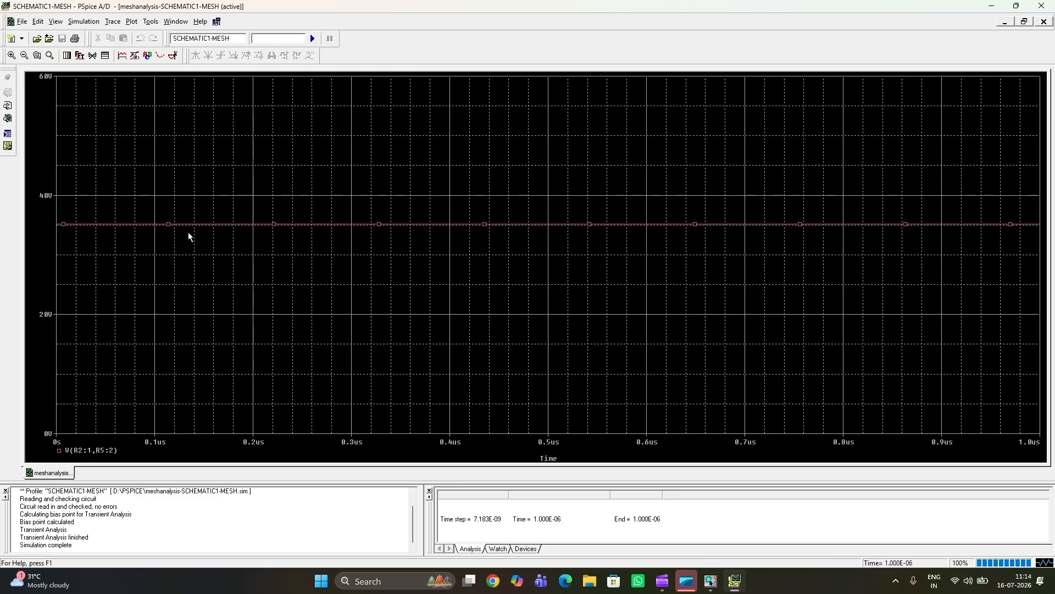
Step: Make the R2 voltage trace a thicker line in its trace properties, keeping the solid pattern and red colour
right_click(275, 226)
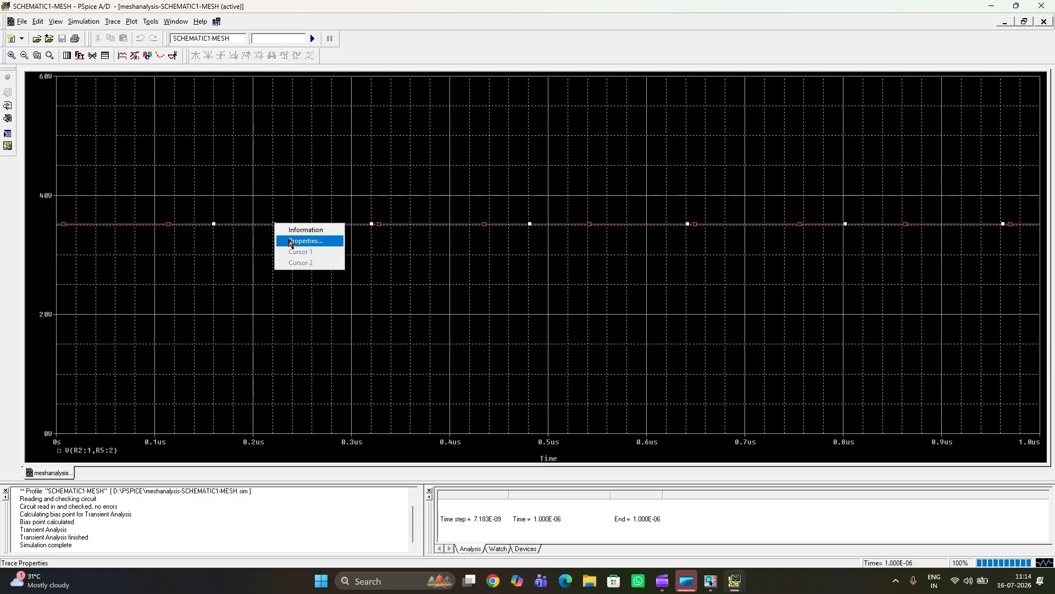
click(291, 242)
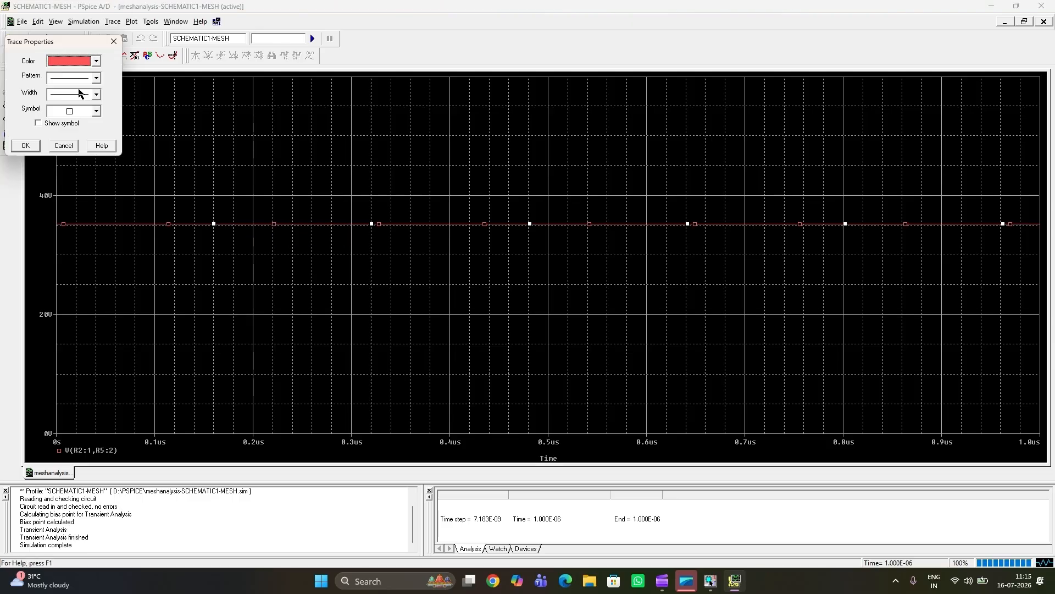
click(96, 79)
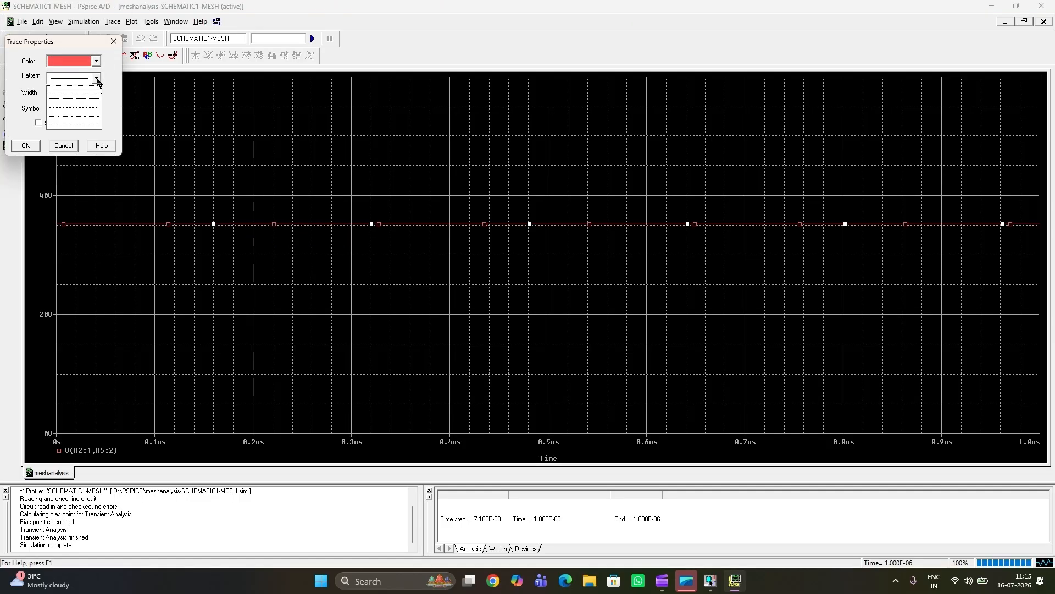
click(92, 92)
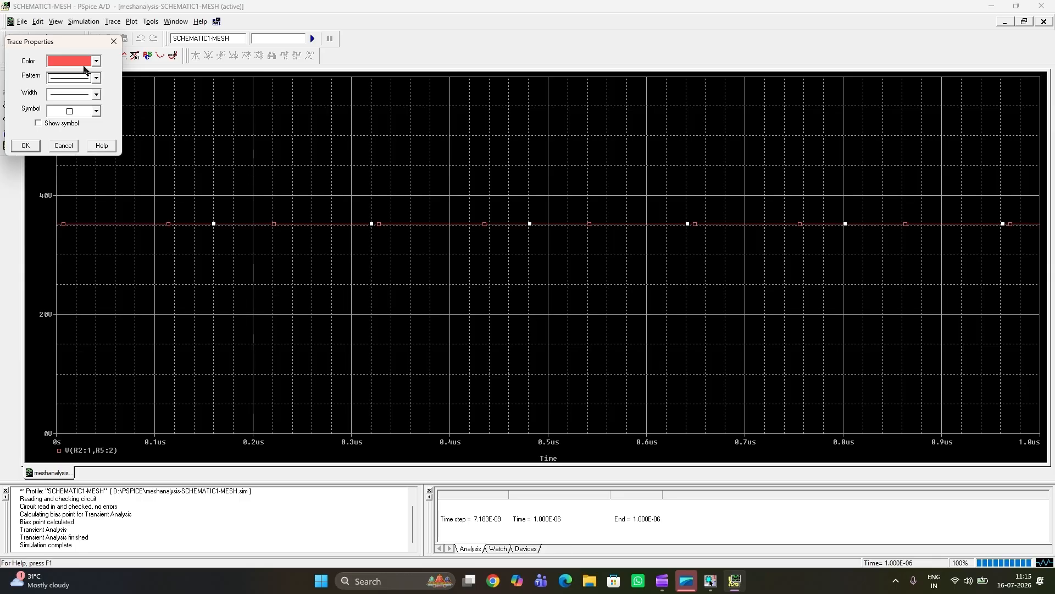
click(96, 62)
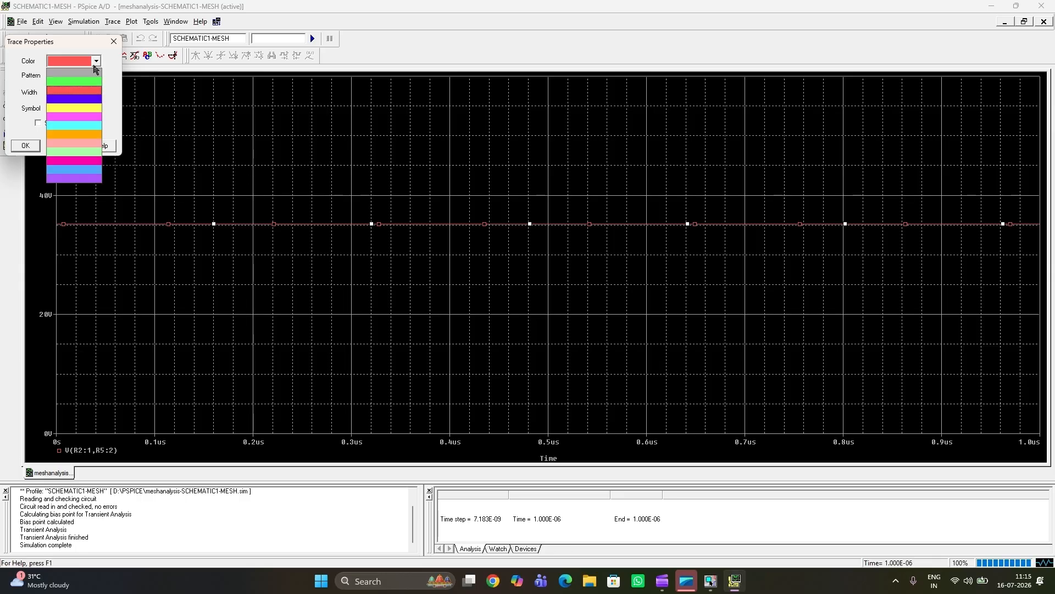
click(86, 108)
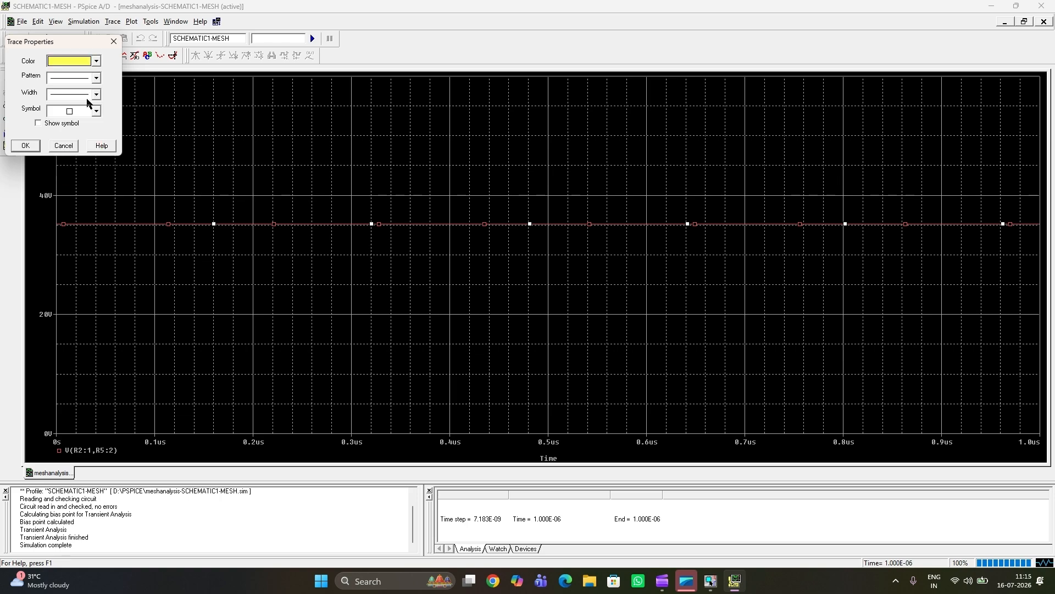
click(97, 61)
click(95, 90)
click(96, 96)
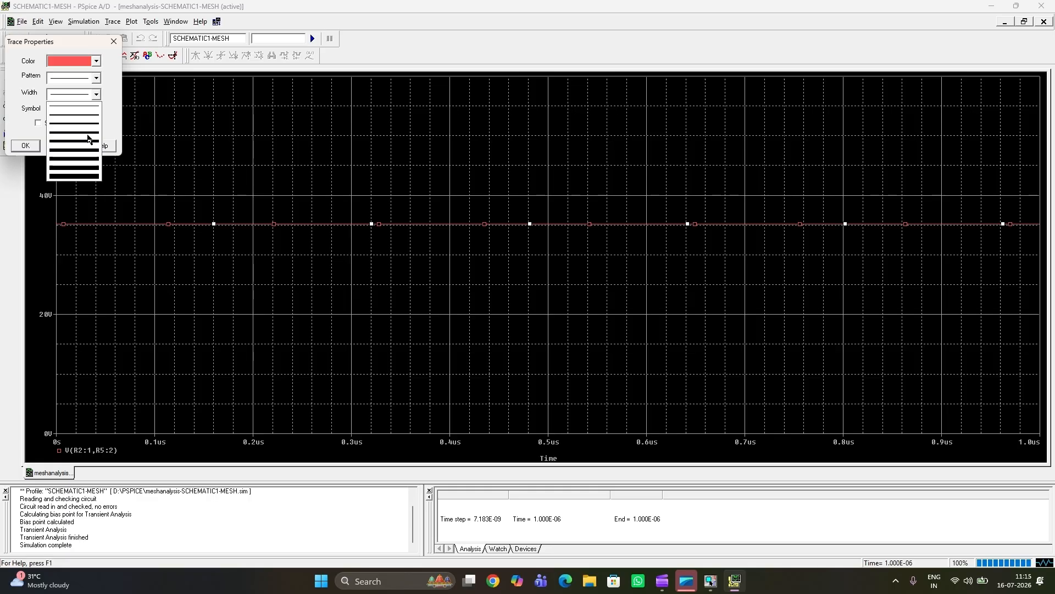
click(87, 135)
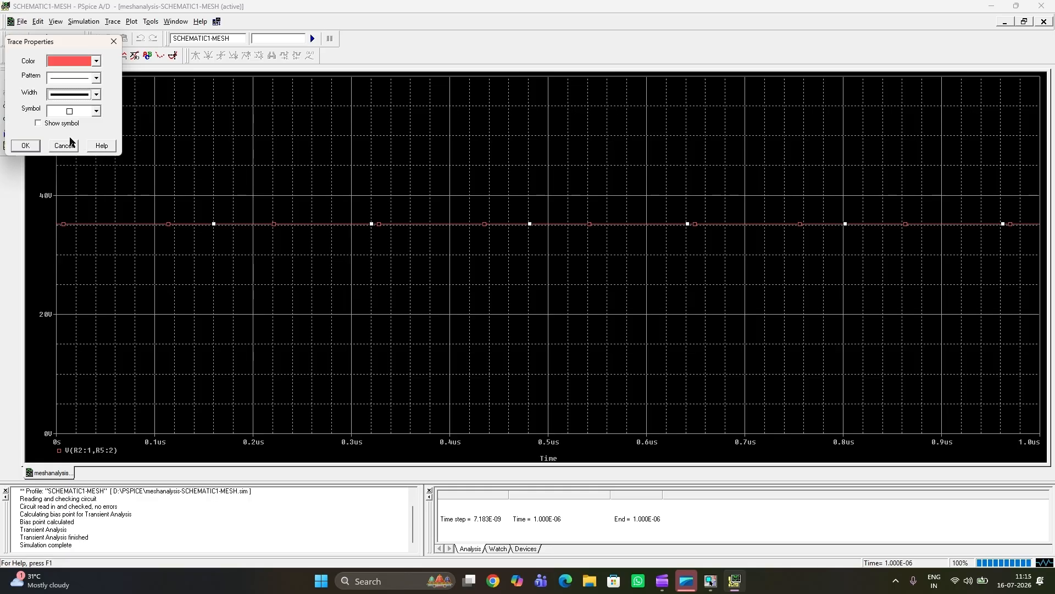
click(29, 146)
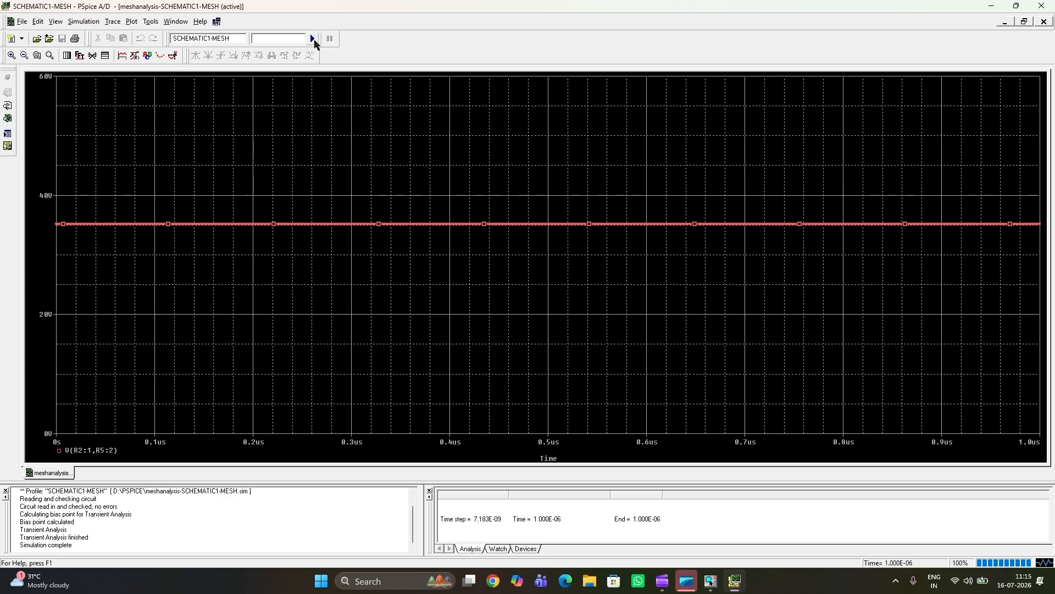
Step: Return to the schematic, show the bias voltages, and open Calculator
click(992, 6)
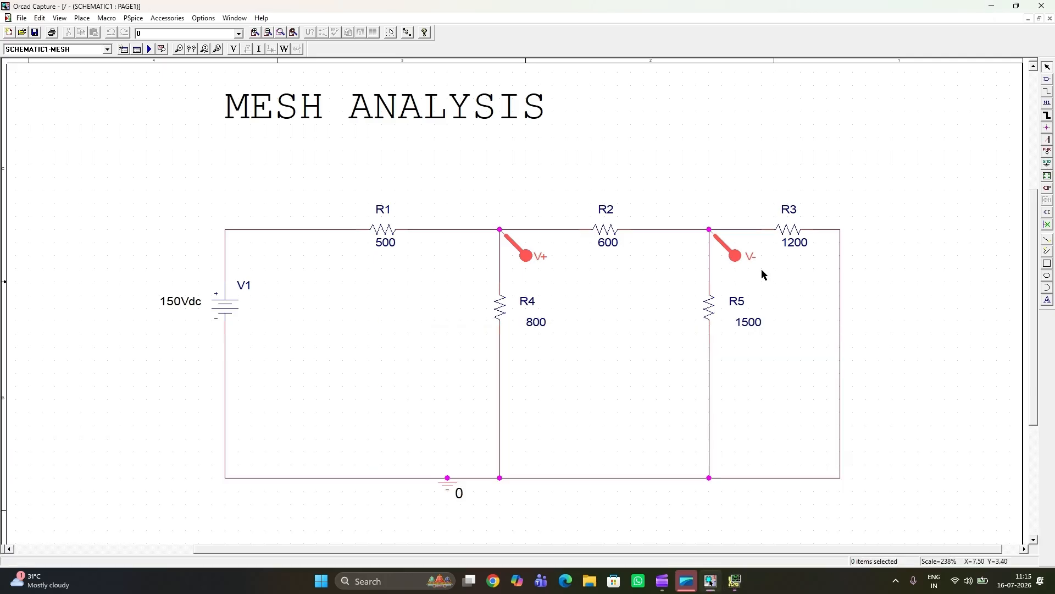
click(233, 49)
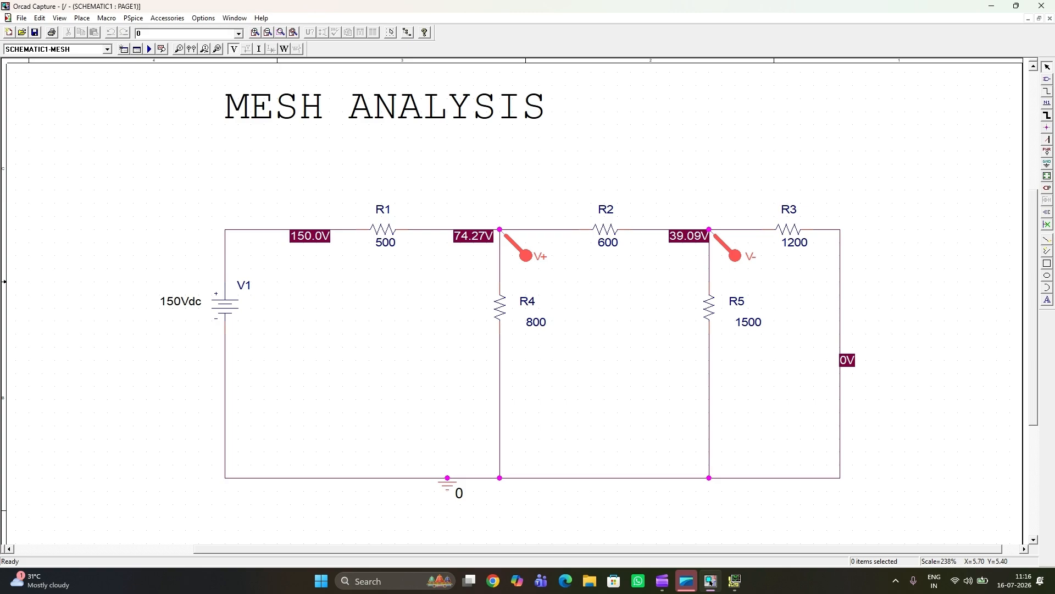
click(391, 584)
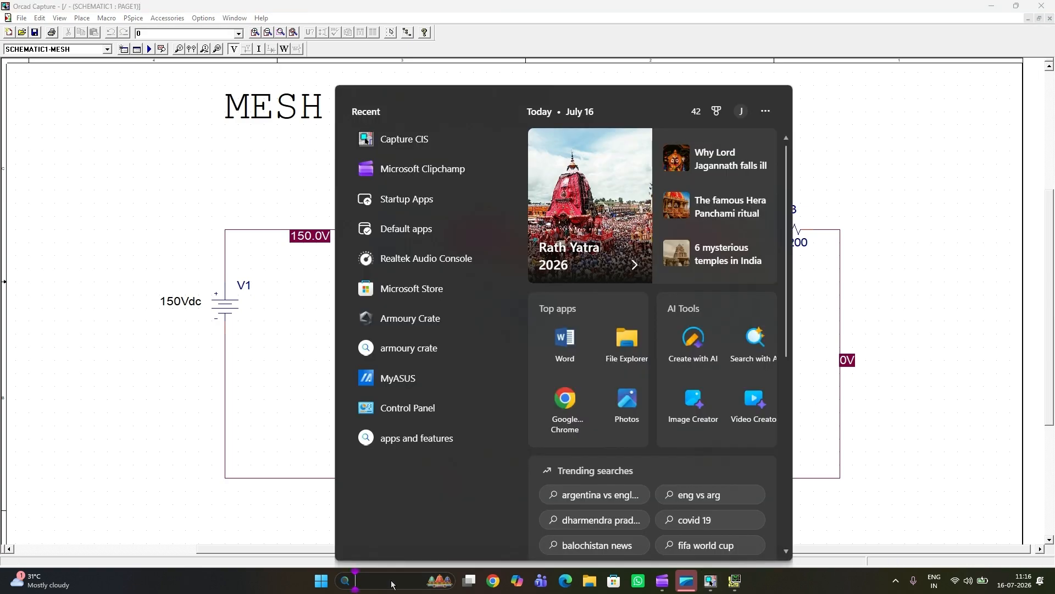
text(CAL)
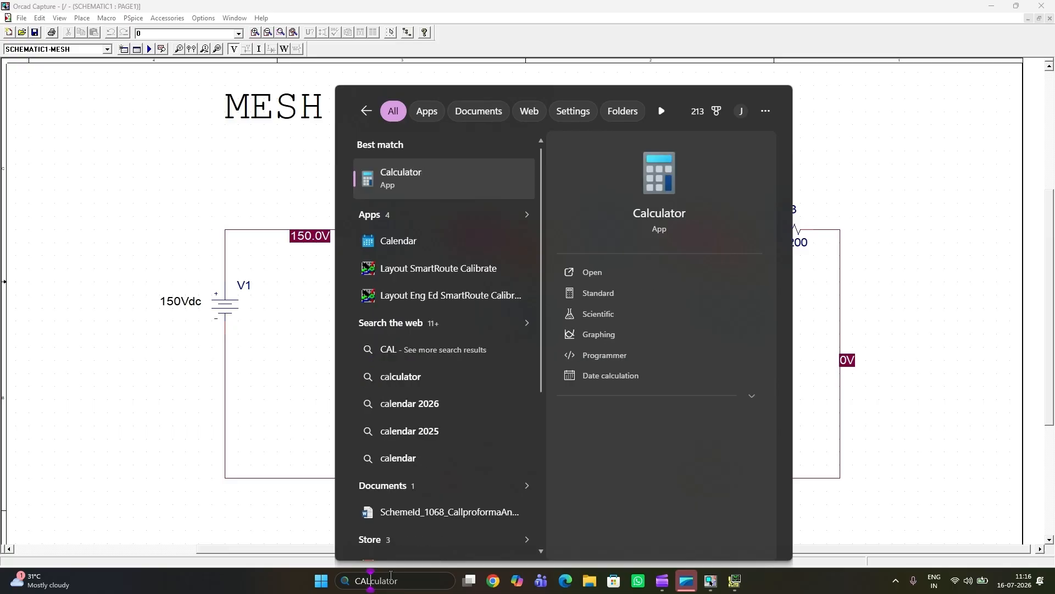
click(590, 273)
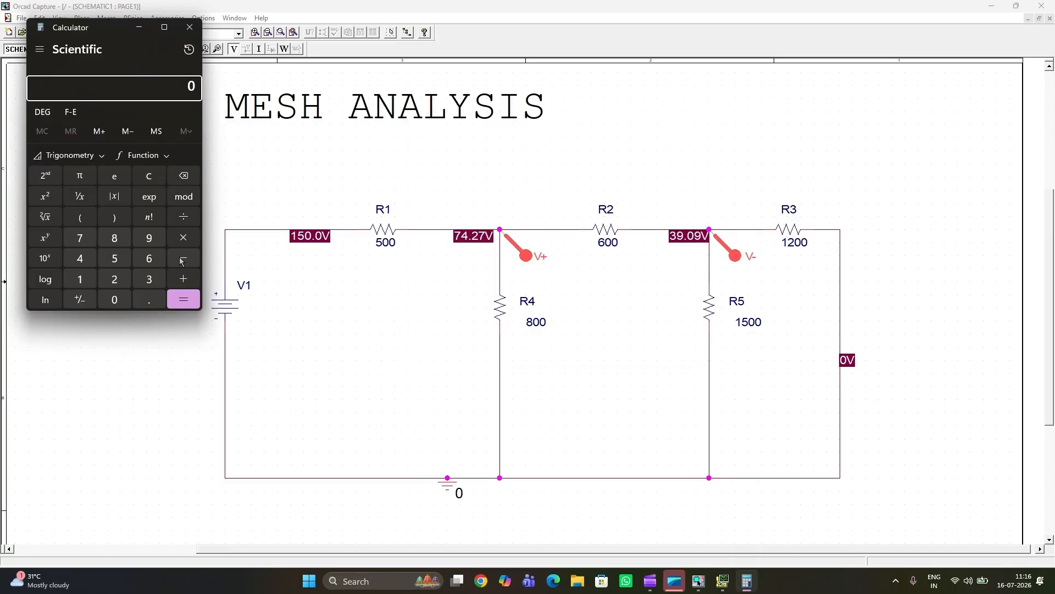
Step: Calculate 74.27 − 39.09 for the voltage across R2, compare it with the plotted trace in PSpice A/D, and return to the schematic
text(74.27)
click(183, 260)
text(39.09)
key(Return)
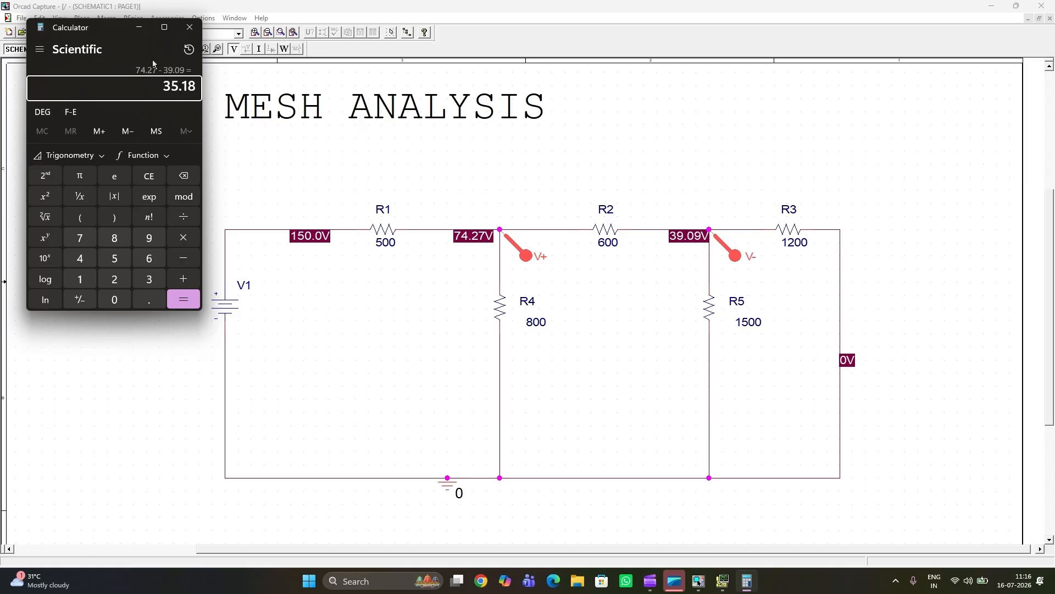
click(144, 31)
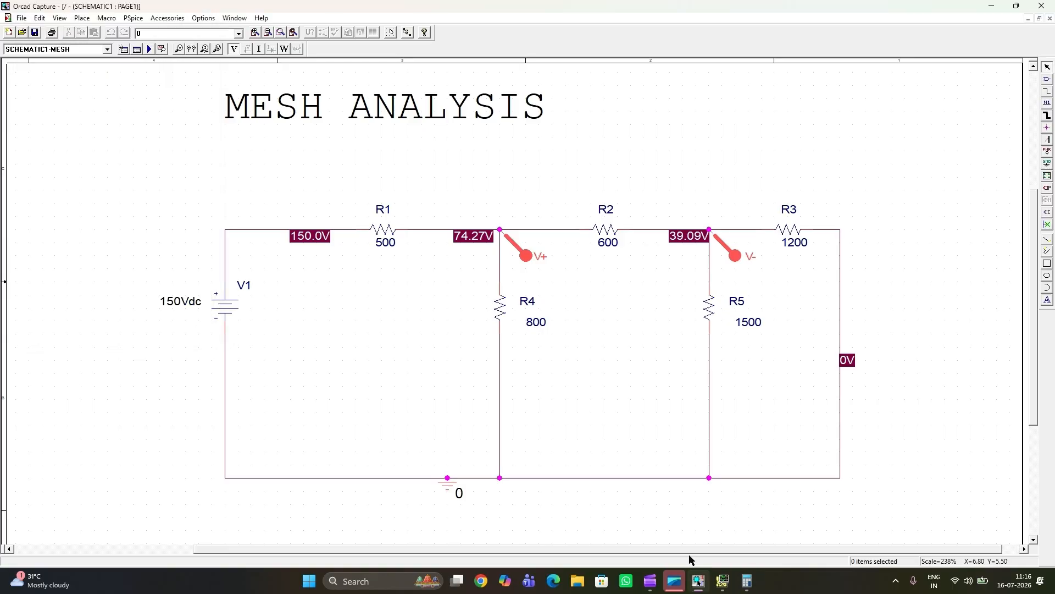
click(727, 590)
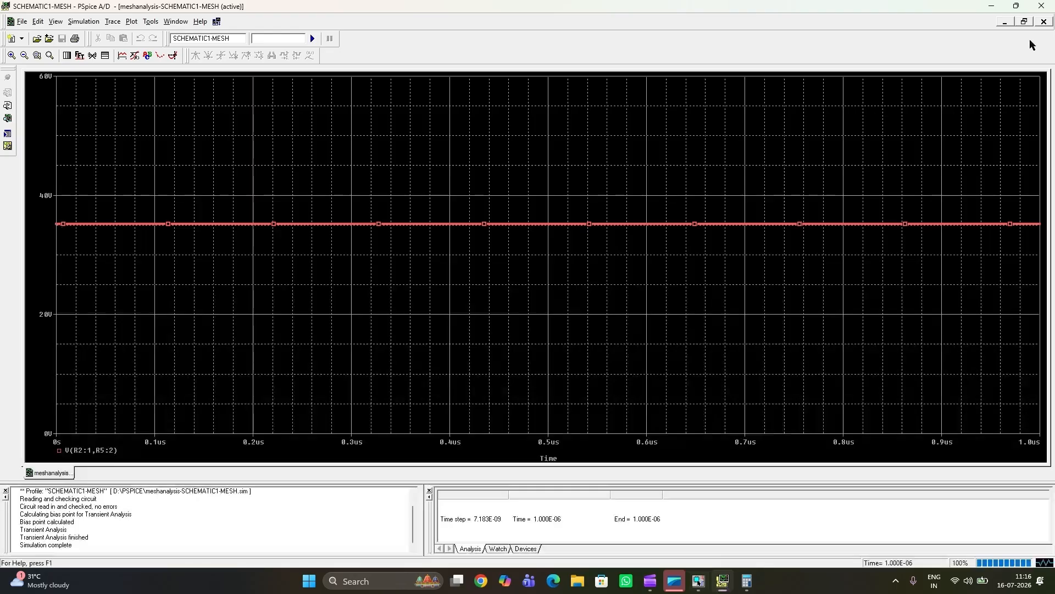
click(990, 8)
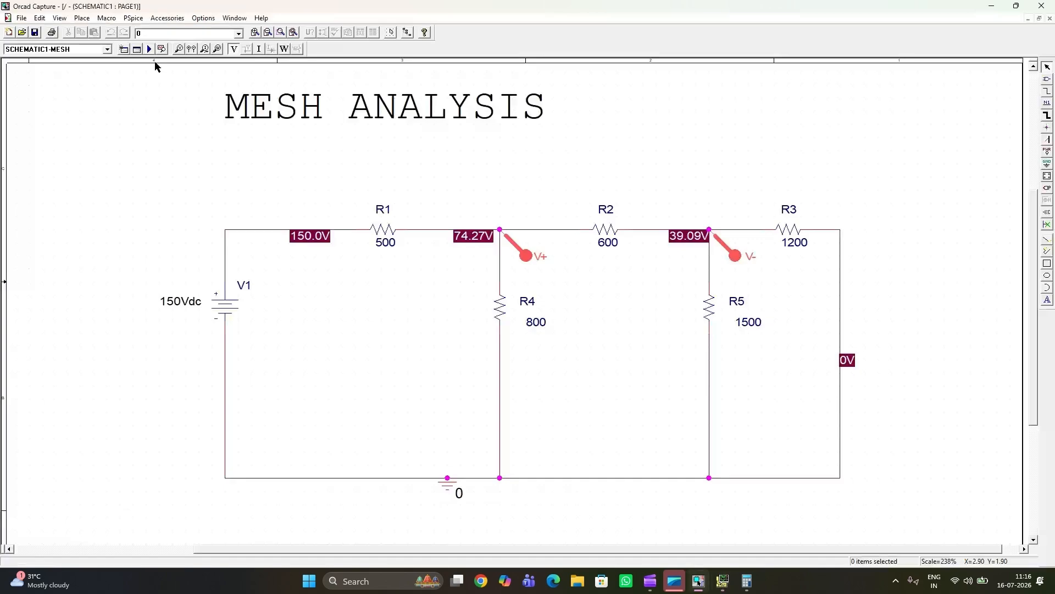
Step: Add a voltage marker at the node joining R1, R2 and R4, simulate to plot it alongside the R2 voltage, and return to the schematic
click(499, 232)
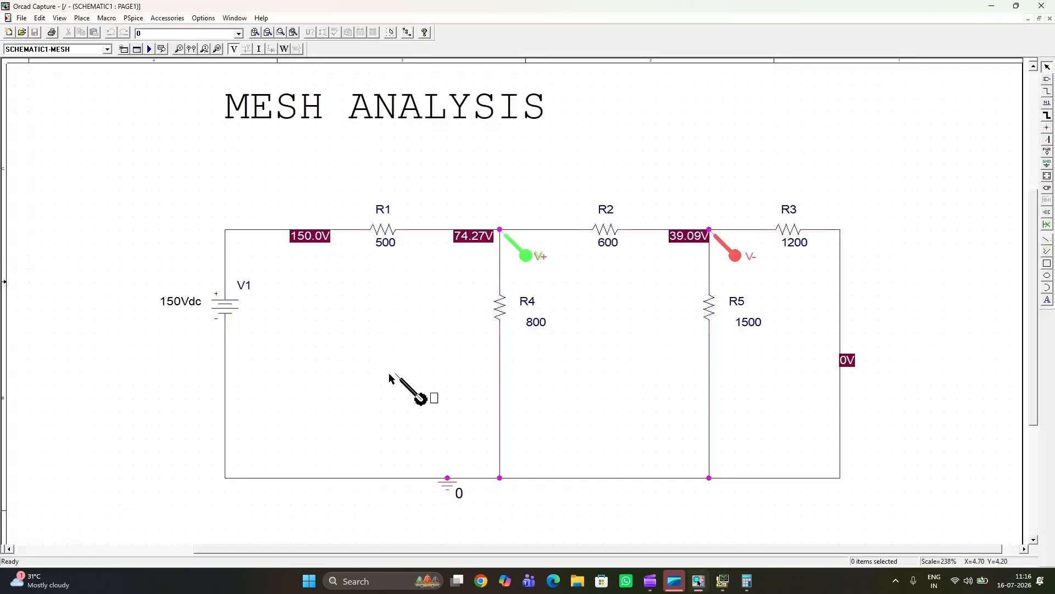
key(Escape)
click(149, 50)
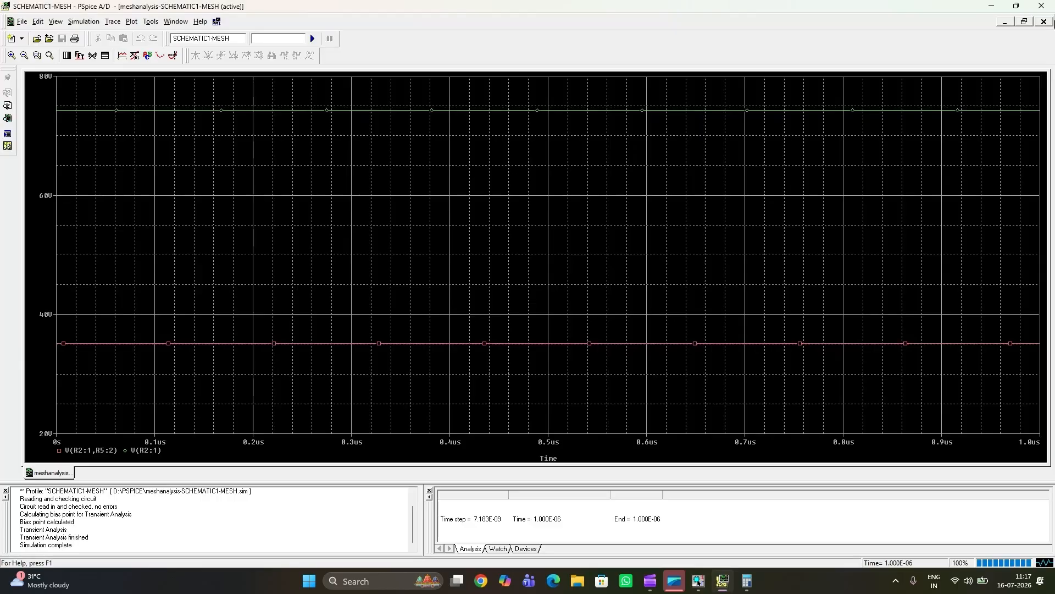
click(992, 6)
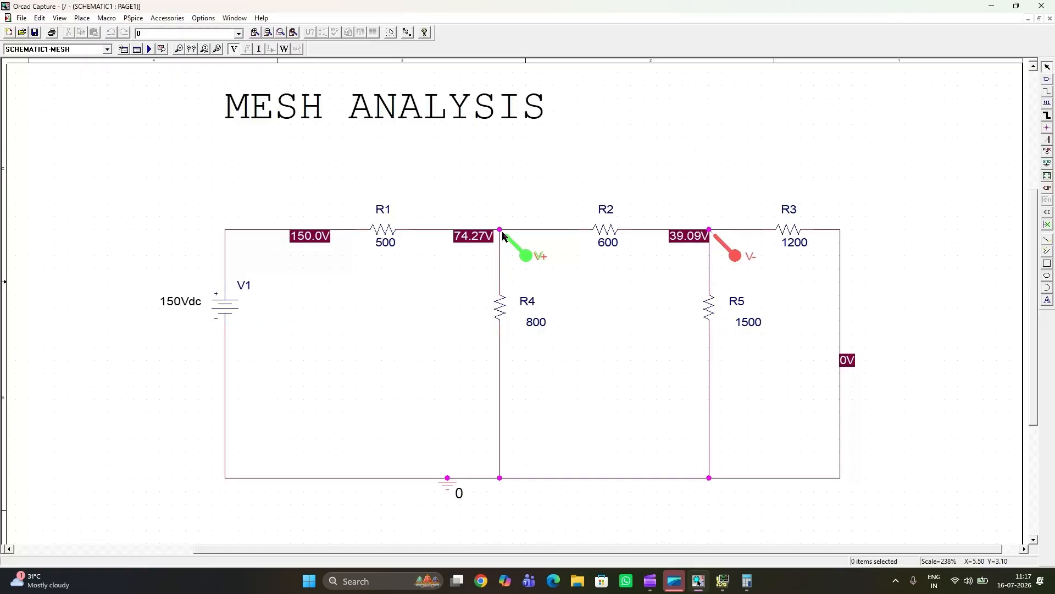
click(722, 587)
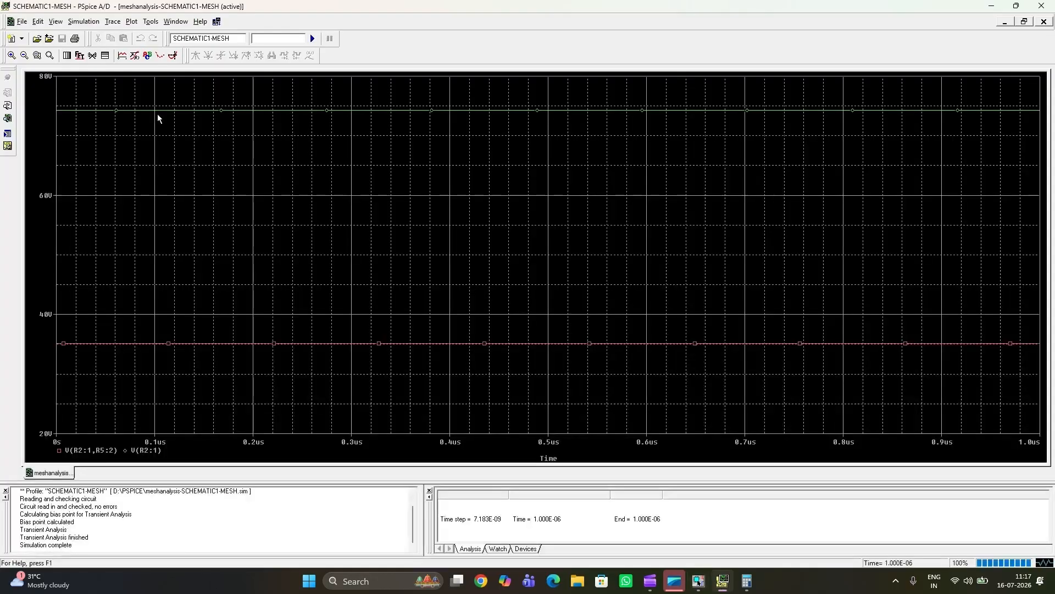
click(991, 6)
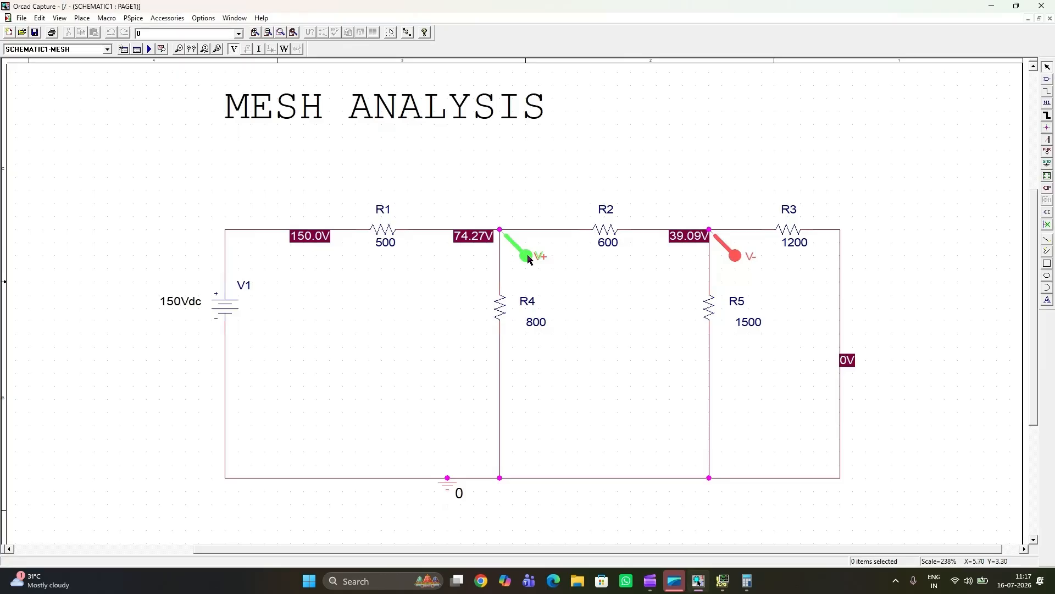
Step: Place a current marker on R1's source-side pin, simulate to plot its current alongside the two voltage traces, and return to the schematic
click(206, 51)
click(352, 230)
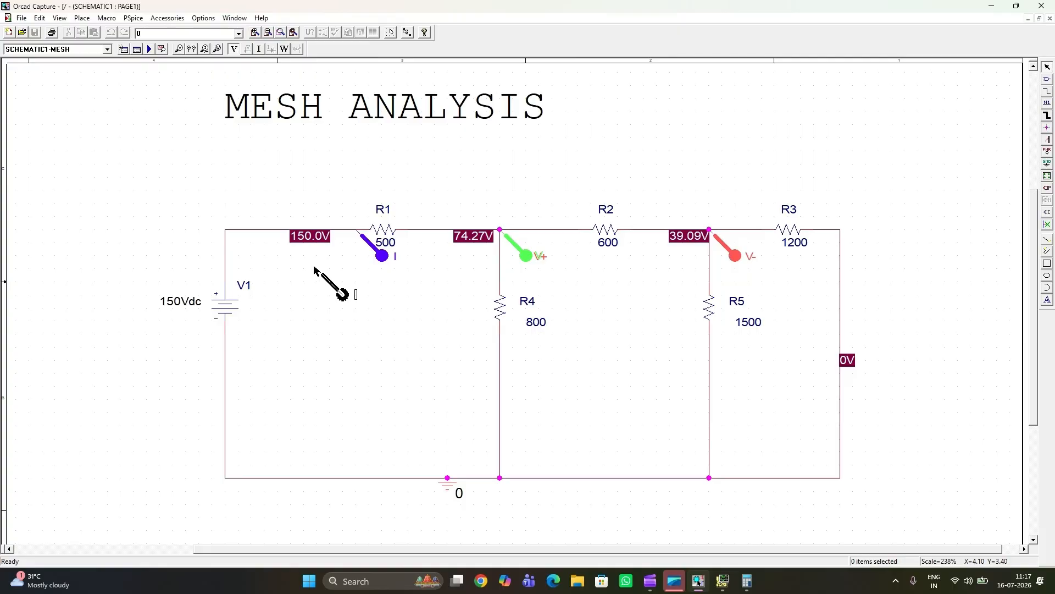
key(Escape)
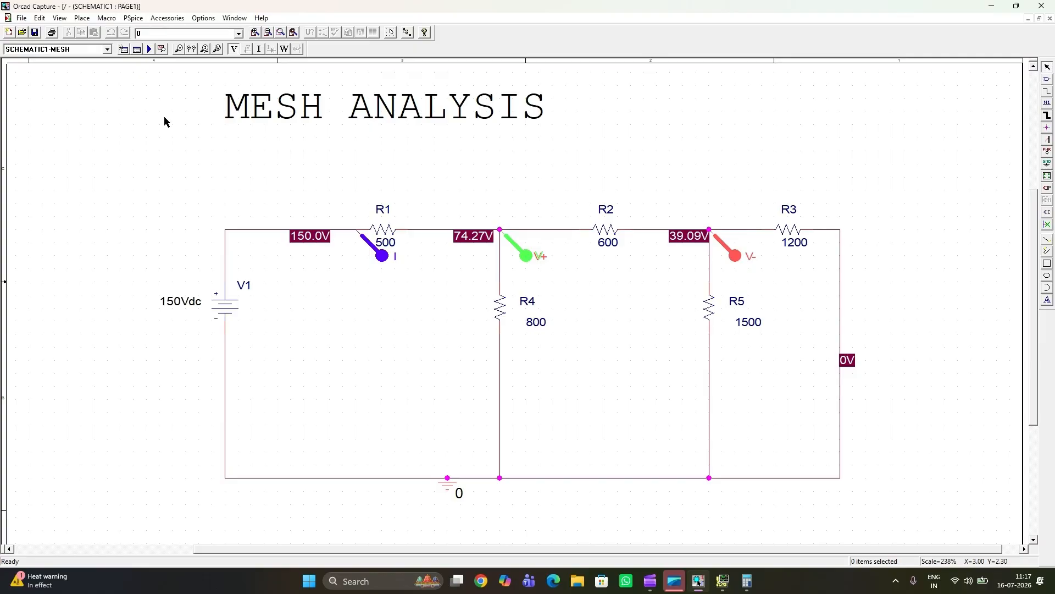
click(152, 49)
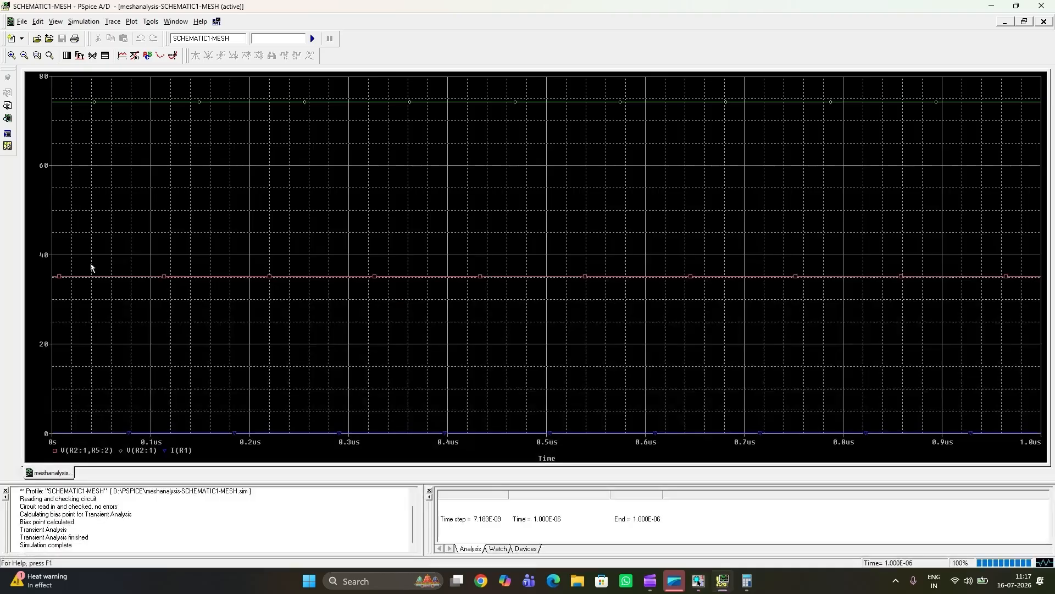
click(1026, 7)
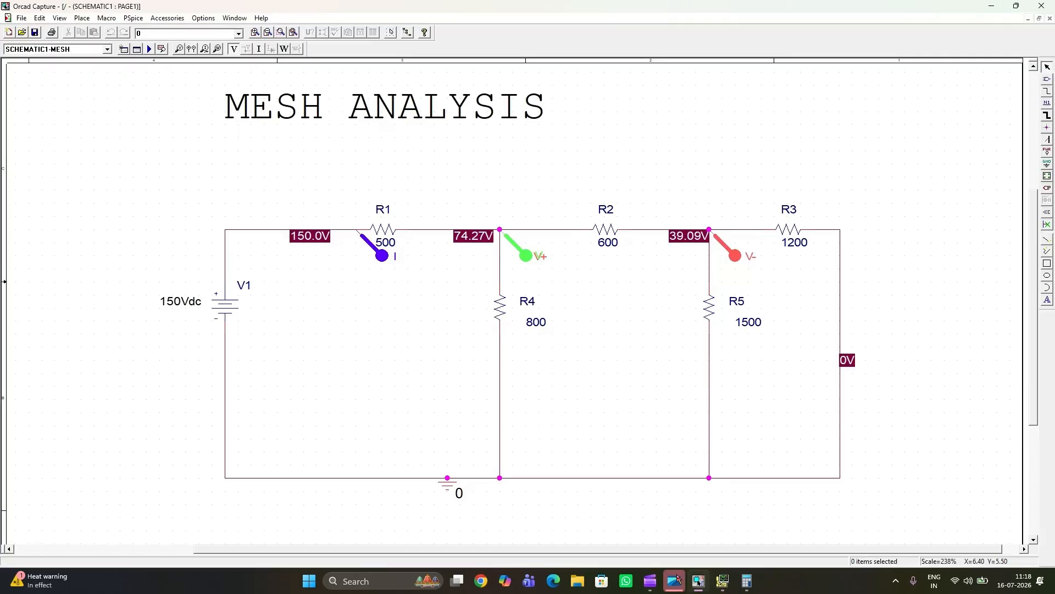
mouse_move(677, 584)
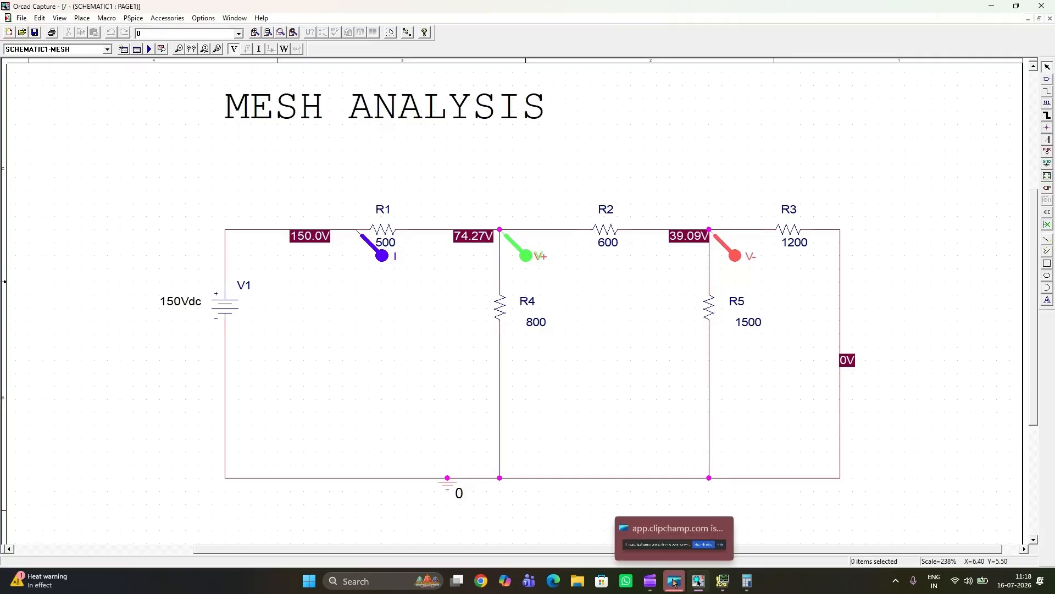